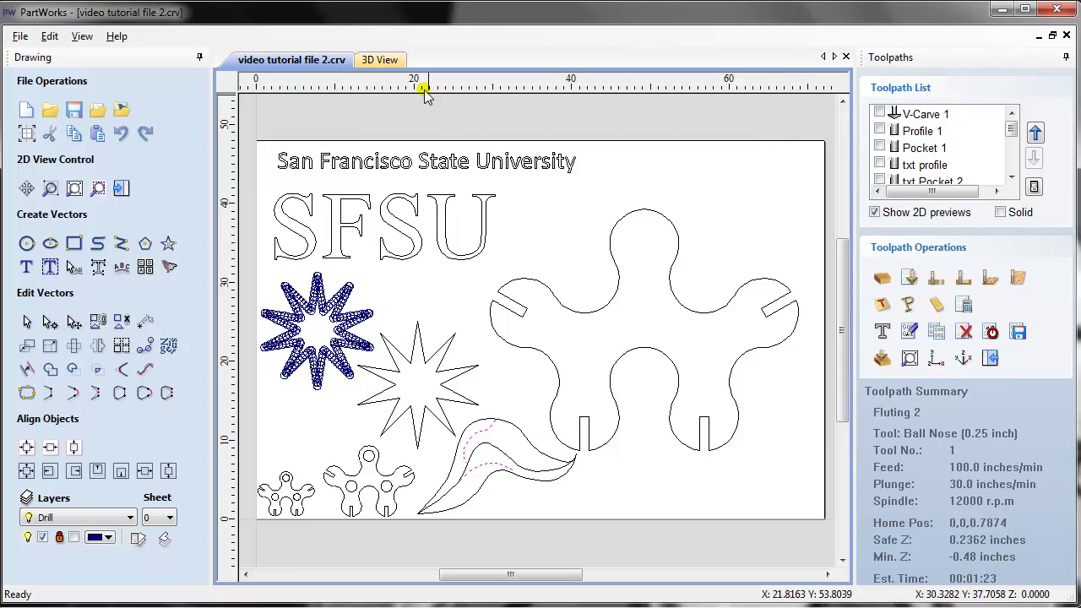
- Inspect the V-Carve 1 toolpath's settings and the parameters of its 90 degree V-bit
{"action": "left_click", "coordinate": [926, 117]}
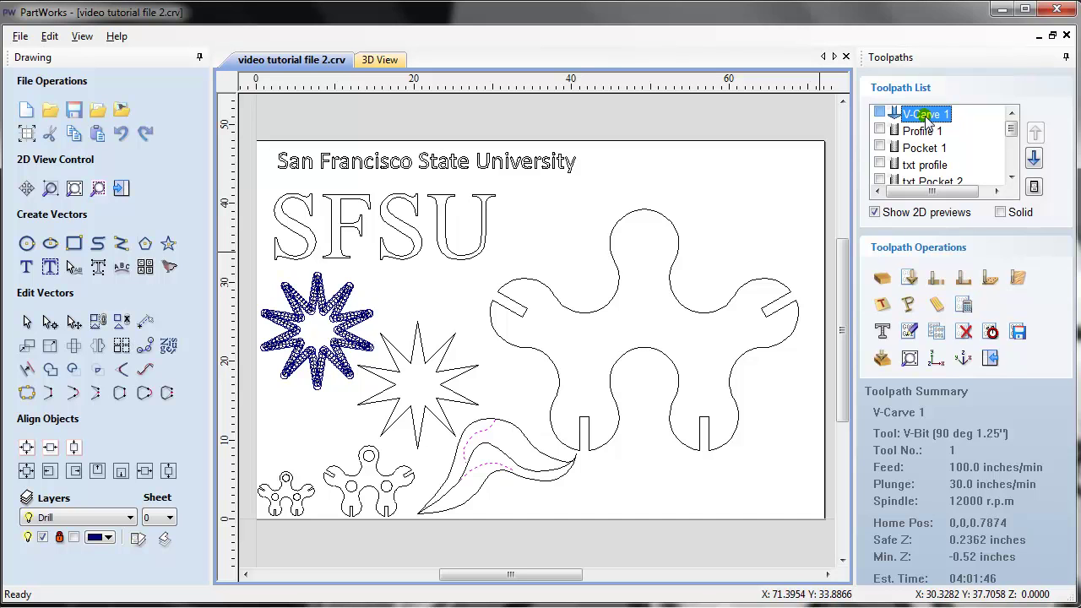
{"action": "double_click", "coordinate": [926, 115]}
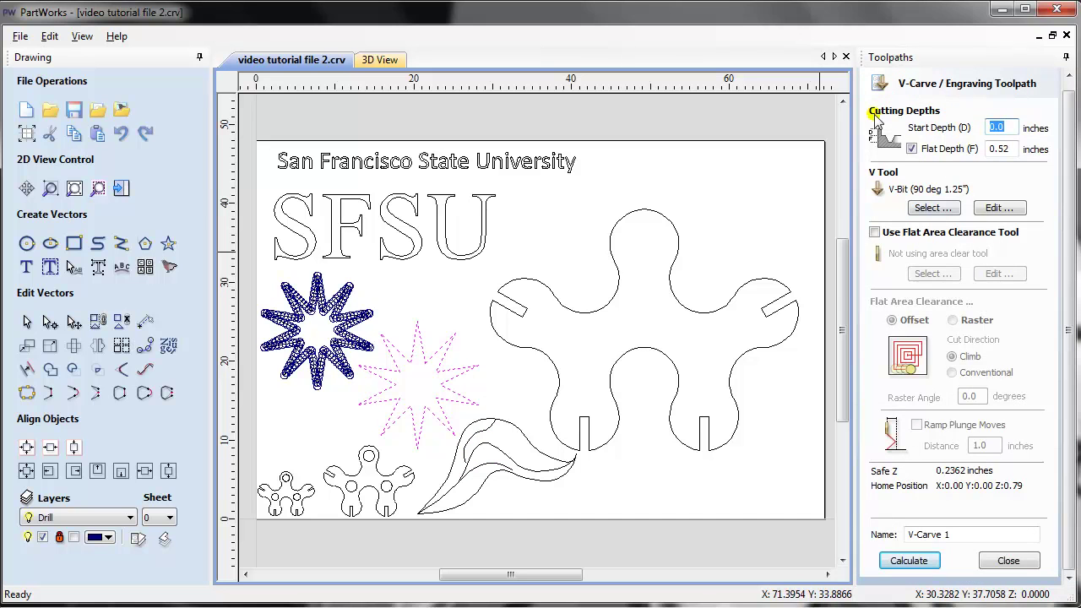
{"action": "left_click", "coordinate": [980, 207]}
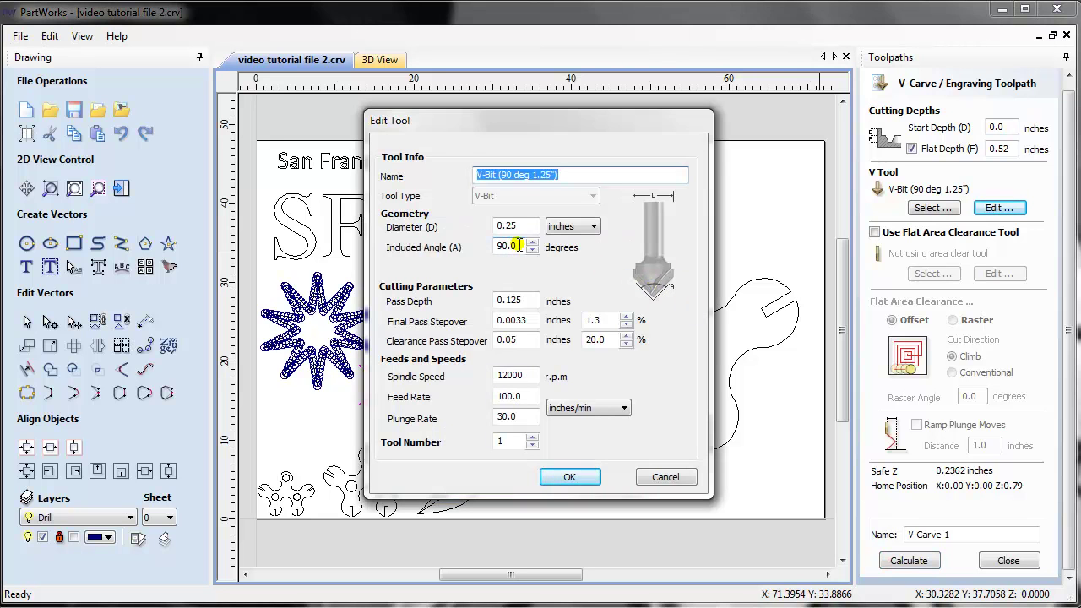
{"action": "key", "text": "Return"}
{"action": "key", "text": "Return"}
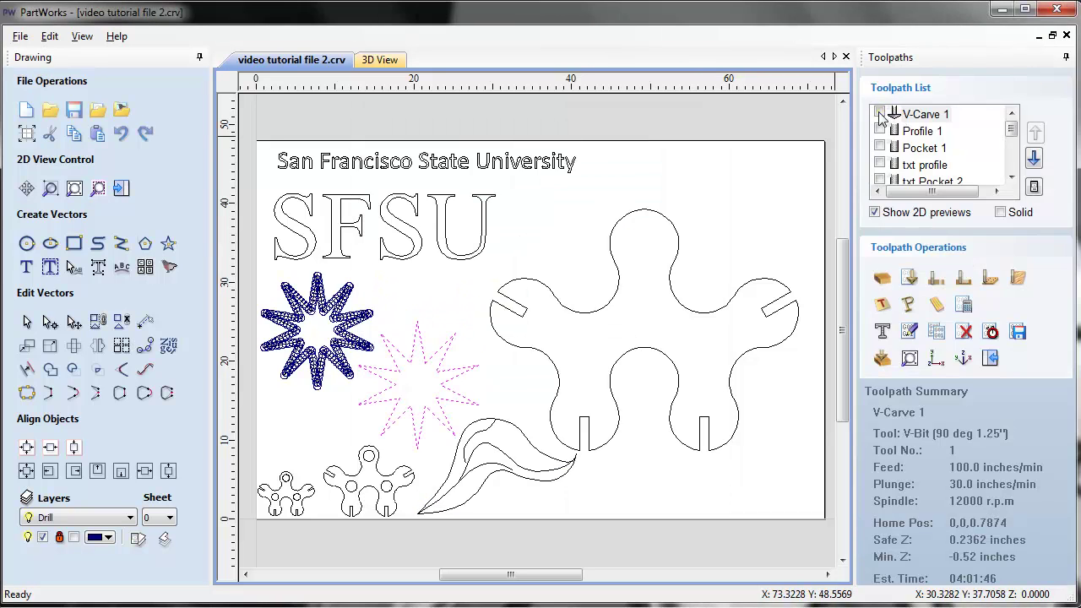
- Display the V-Carve 1 toolpath on the star and open the toolpath preview with the material reset
{"action": "left_click", "coordinate": [878, 114]}
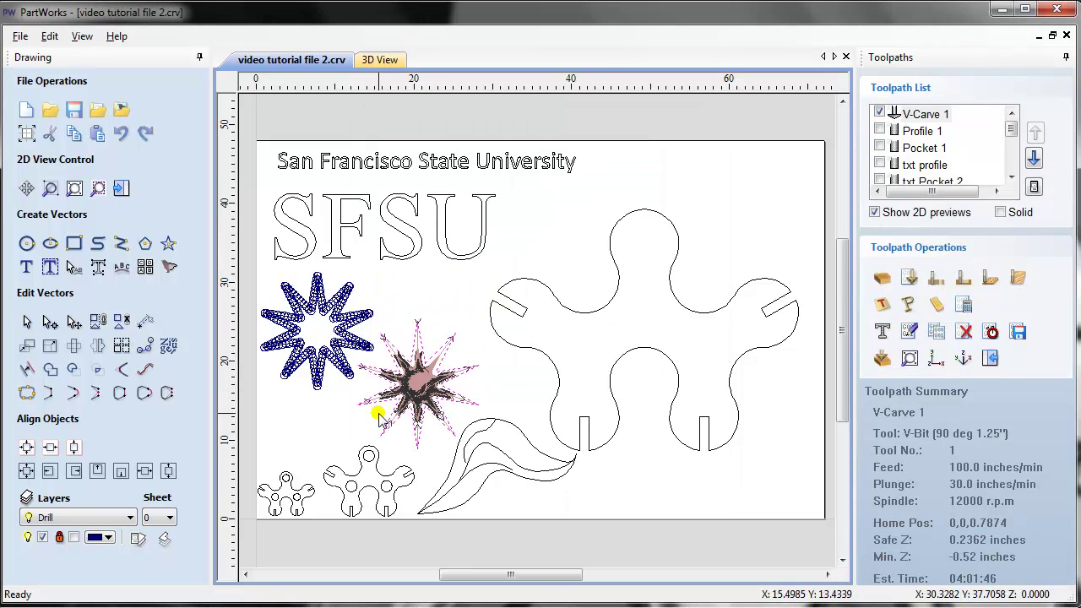
{"action": "scroll", "coordinate": [372, 416], "scroll_direction": "up", "scroll_amount": 3}
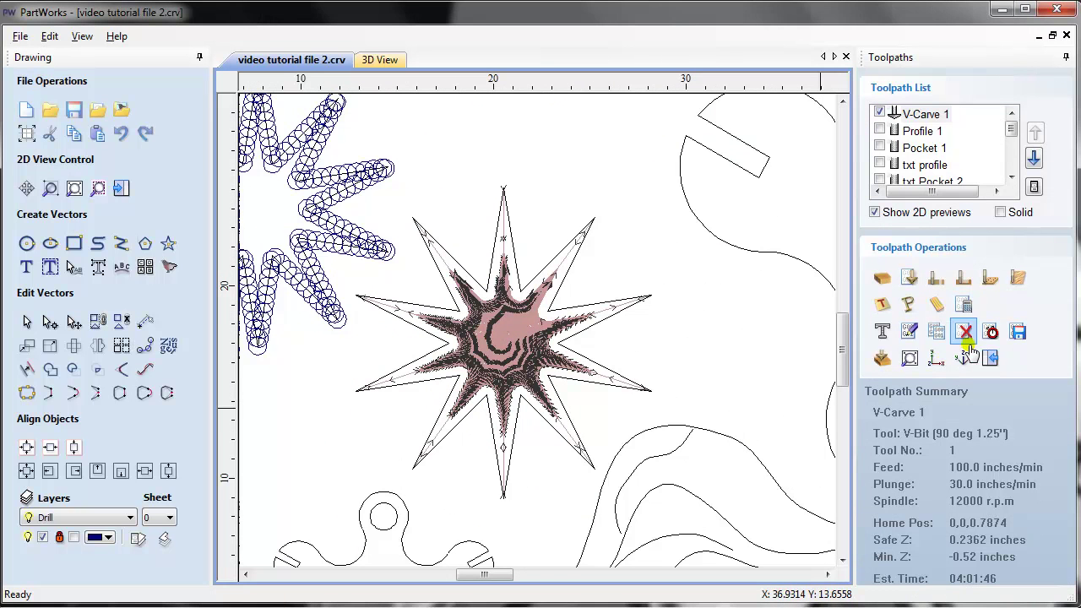
{"action": "left_click", "coordinate": [881, 359]}
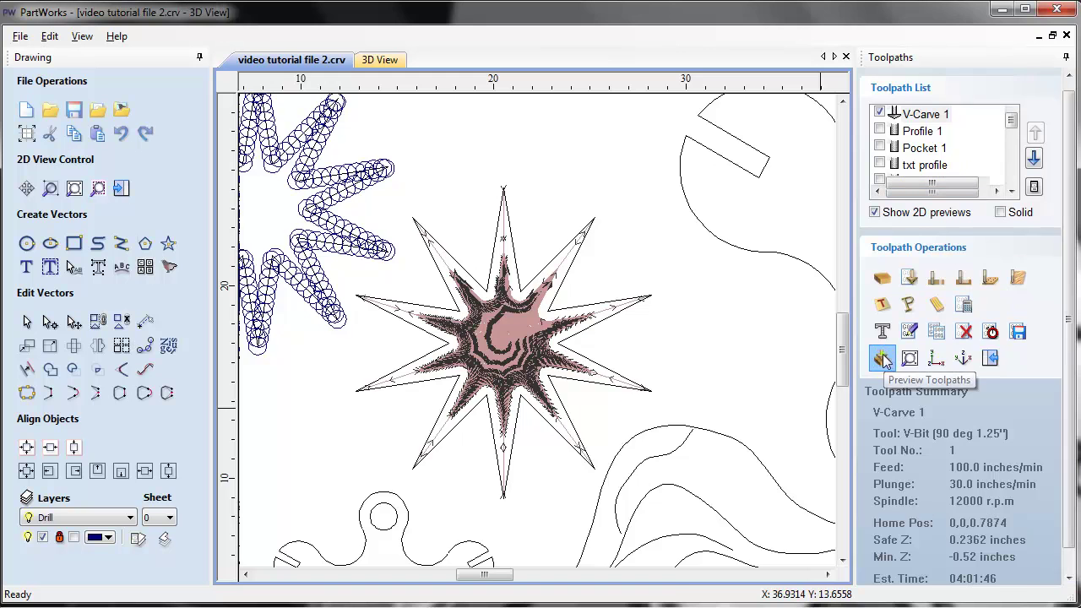
{"action": "left_click", "coordinate": [987, 537]}
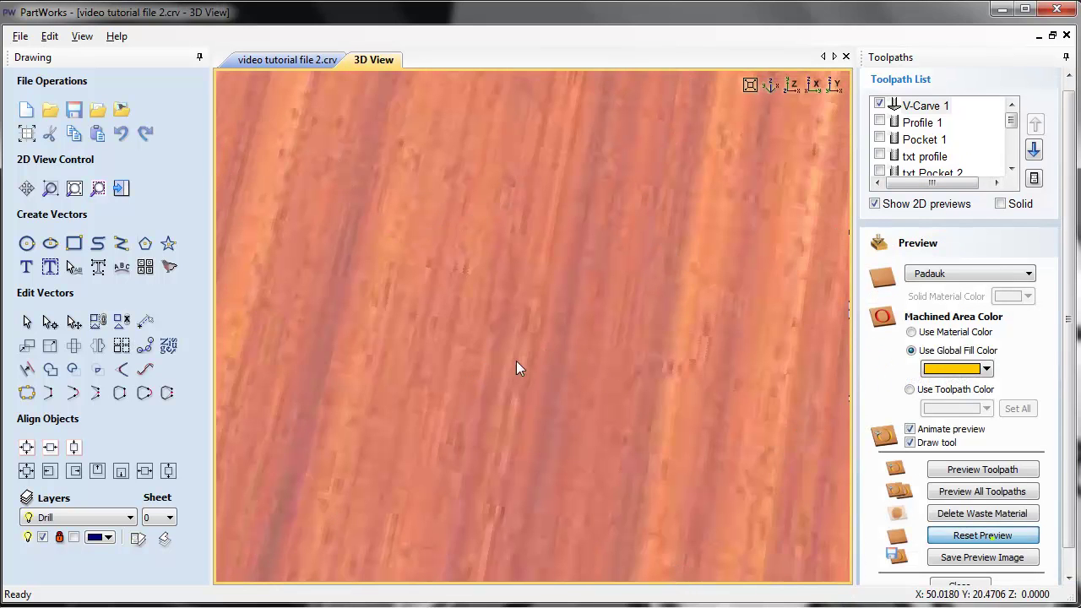
- Simulate the V-Carve 1 toolpath on the star in 3D and examine the carved result at an angle
{"action": "scroll", "coordinate": [487, 349], "scroll_direction": "down", "scroll_amount": 5}
{"action": "left_click_drag", "start_coordinate": [487, 349], "coordinate": [723, 212]}
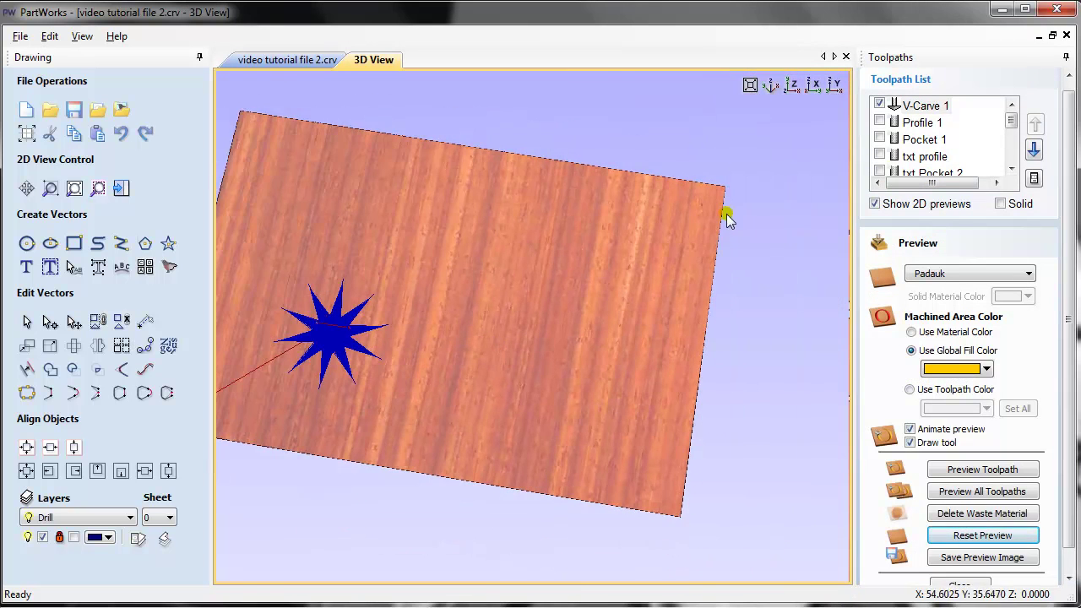
{"action": "left_click", "coordinate": [773, 85]}
{"action": "right_click_drag", "start_coordinate": [279, 412], "coordinate": [494, 325]}
{"action": "left_click", "coordinate": [962, 471]}
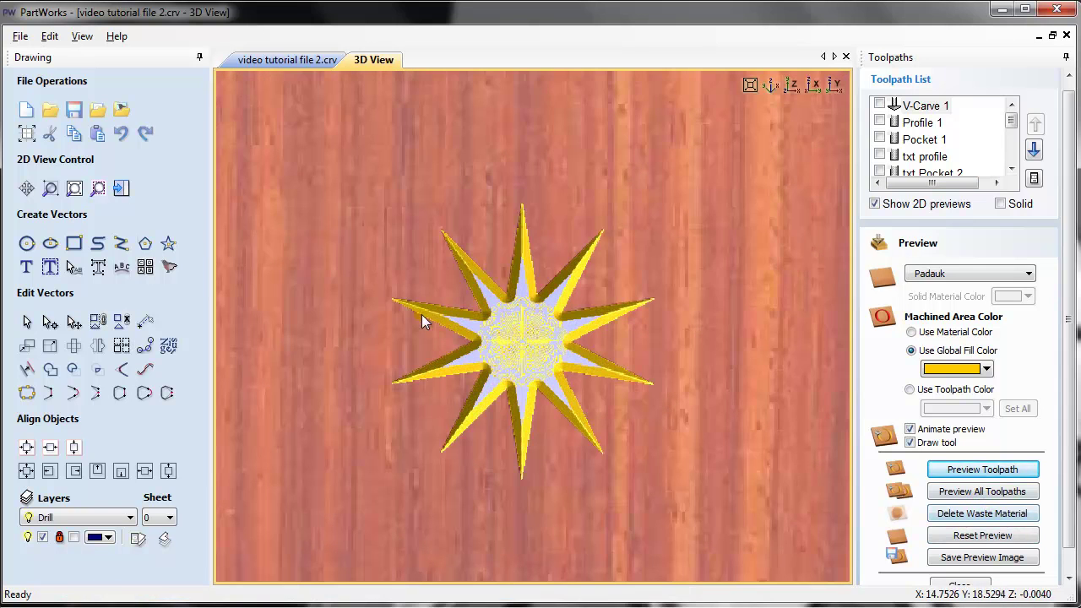
{"action": "left_click_drag", "start_coordinate": [421, 314], "coordinate": [631, 192]}
- Turn off the flat depth limit for the V-Carve 1 toolpath and recalculate it
{"action": "double_click", "coordinate": [926, 106]}
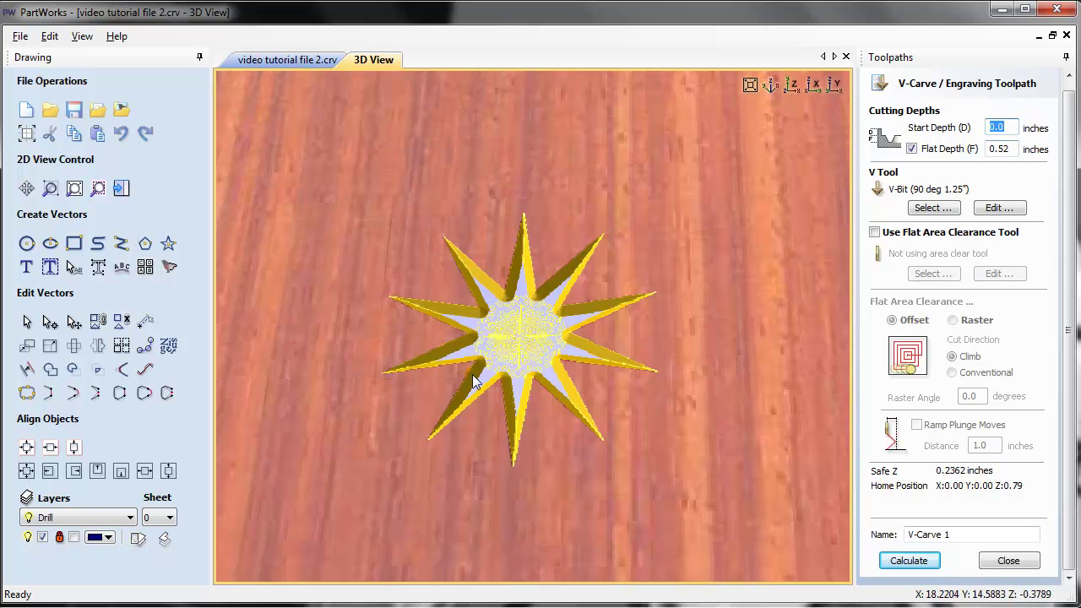
{"action": "left_click_drag", "start_coordinate": [545, 349], "coordinate": [492, 289]}
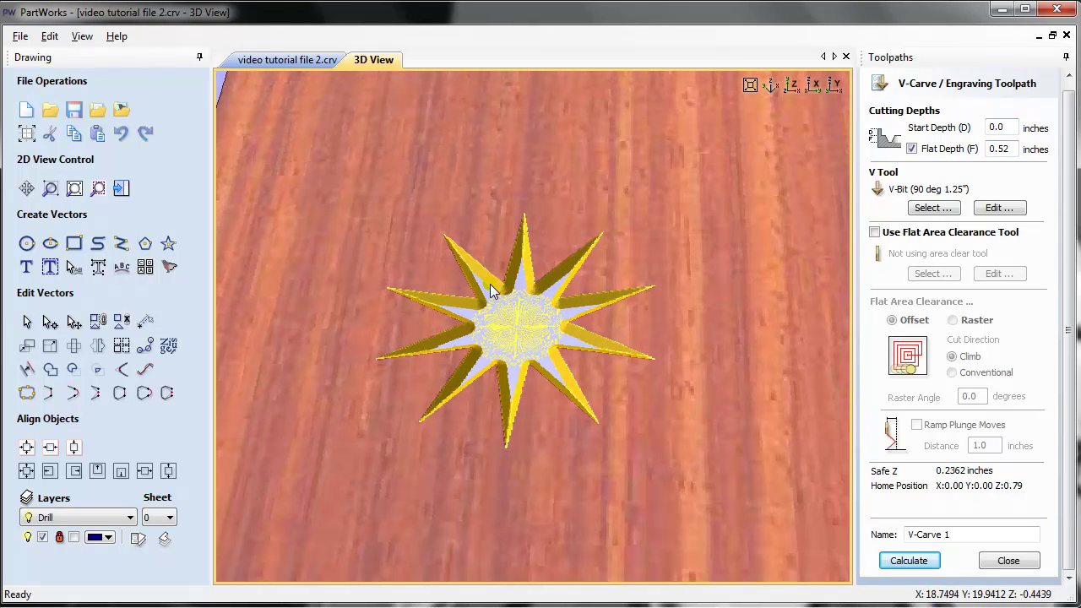
{"action": "scroll", "coordinate": [489, 284], "scroll_direction": "up", "scroll_amount": 2}
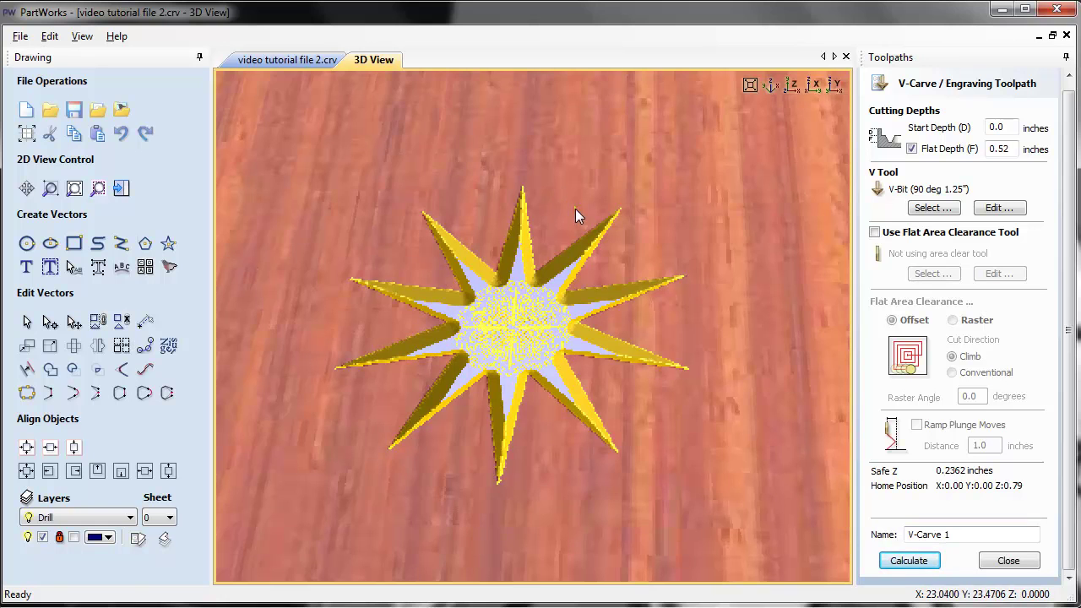
{"action": "left_click_drag", "start_coordinate": [575, 209], "coordinate": [582, 217]}
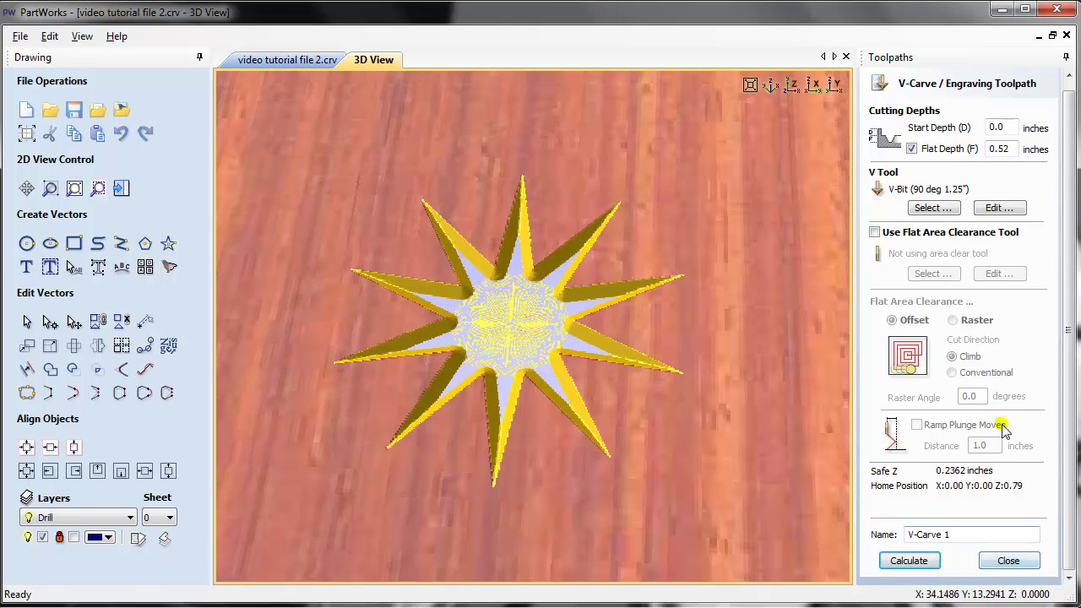
{"action": "left_click", "coordinate": [911, 148]}
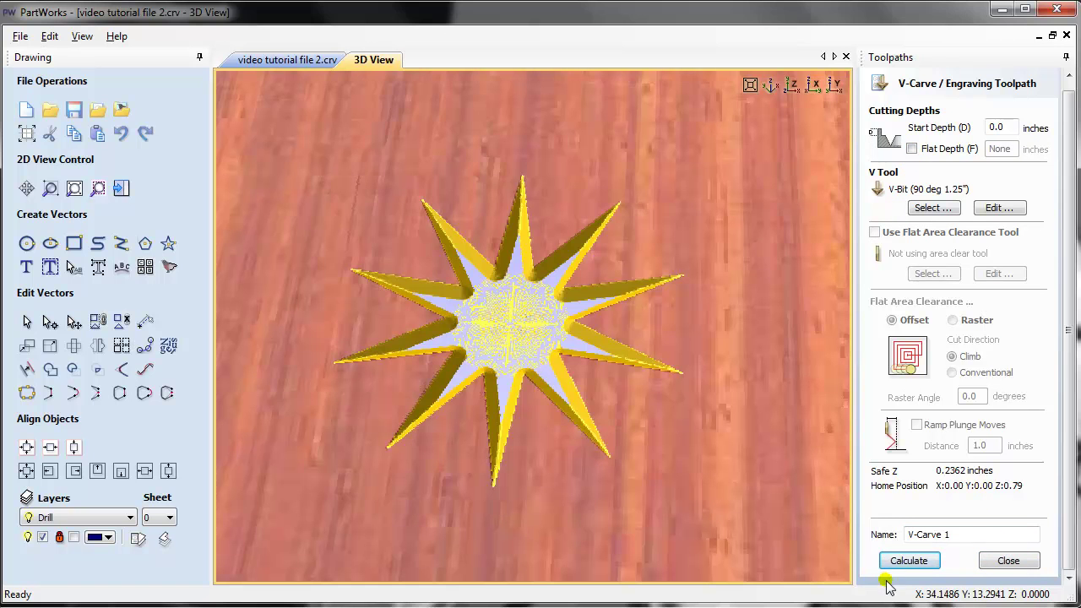
{"action": "left_click", "coordinate": [908, 560]}
{"action": "left_click", "coordinate": [500, 407]}
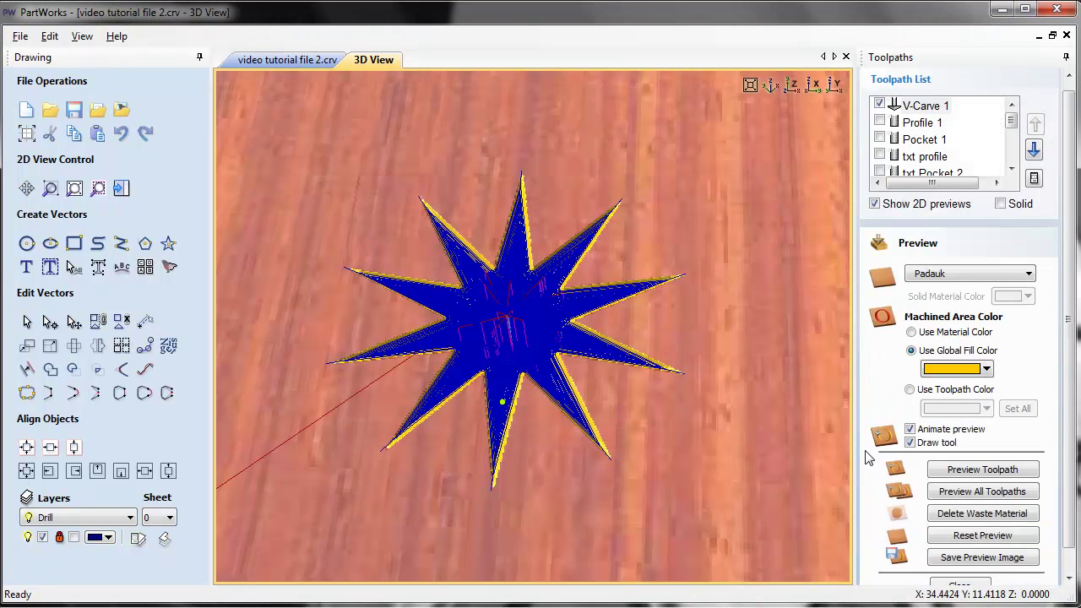
- Reset the preview and simulate the recalculated V-Carve 1 toolpath to examine the star's cut
{"action": "left_click", "coordinate": [959, 534]}
{"action": "left_click", "coordinate": [957, 471]}
{"action": "left_click", "coordinate": [965, 515]}
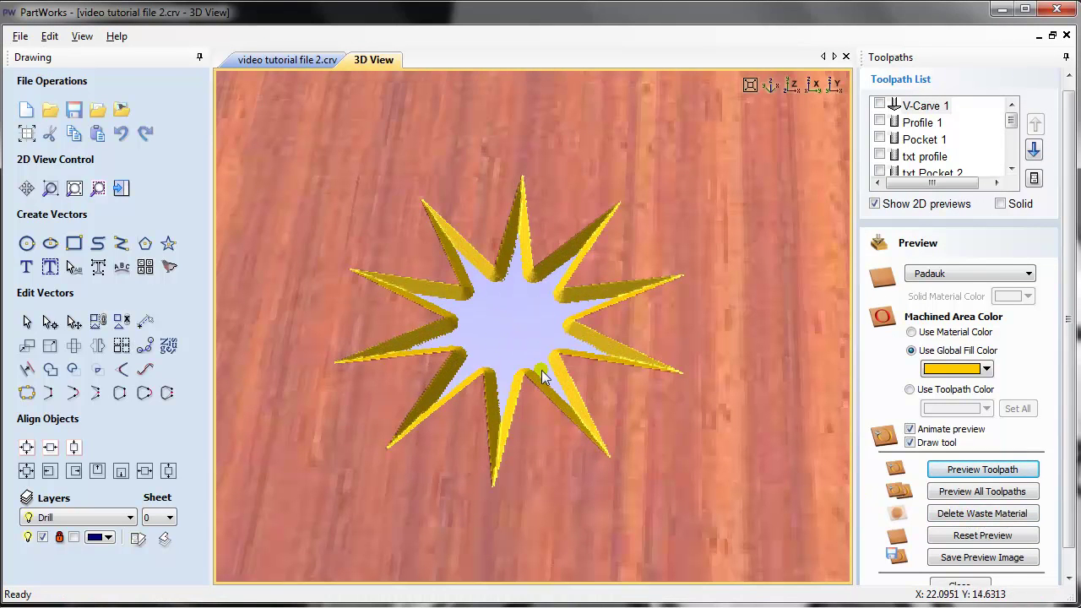
{"action": "left_click_drag", "start_coordinate": [550, 405], "coordinate": [529, 343]}
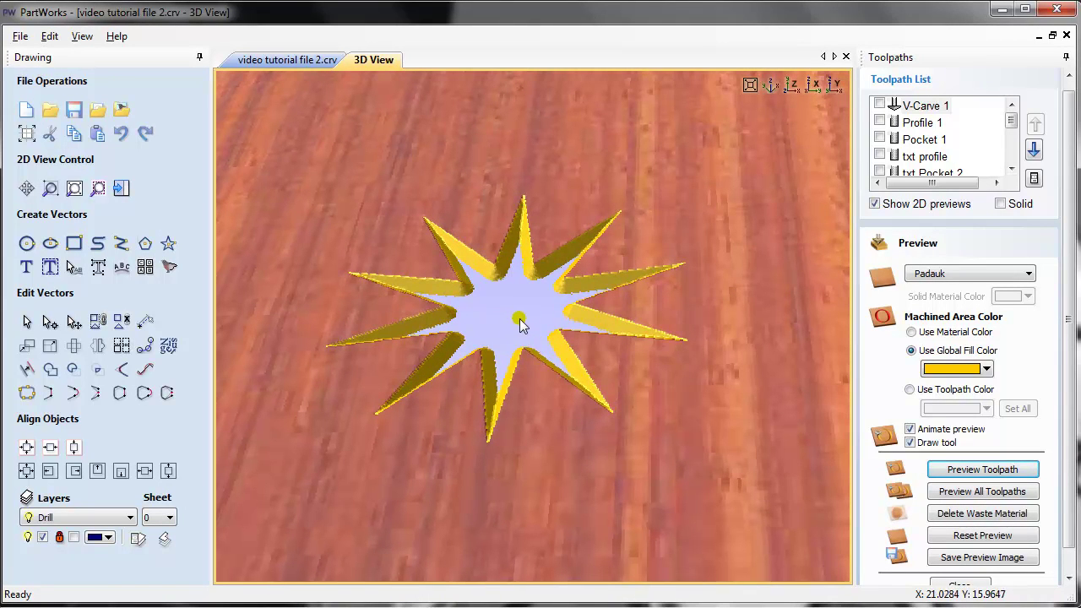
- Reset the simulated material, return to the full 2D drawing and close the toolpath preview
{"action": "left_click", "coordinate": [982, 536]}
{"action": "left_click", "coordinate": [303, 61]}
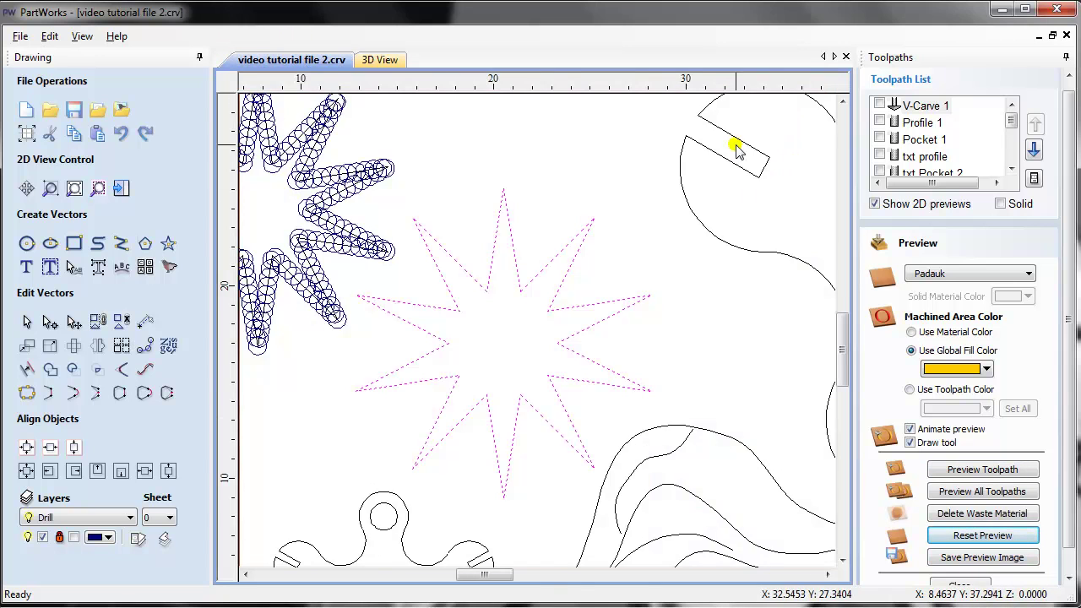
{"action": "key", "text": "F6"}
{"action": "left_click", "coordinate": [959, 584]}
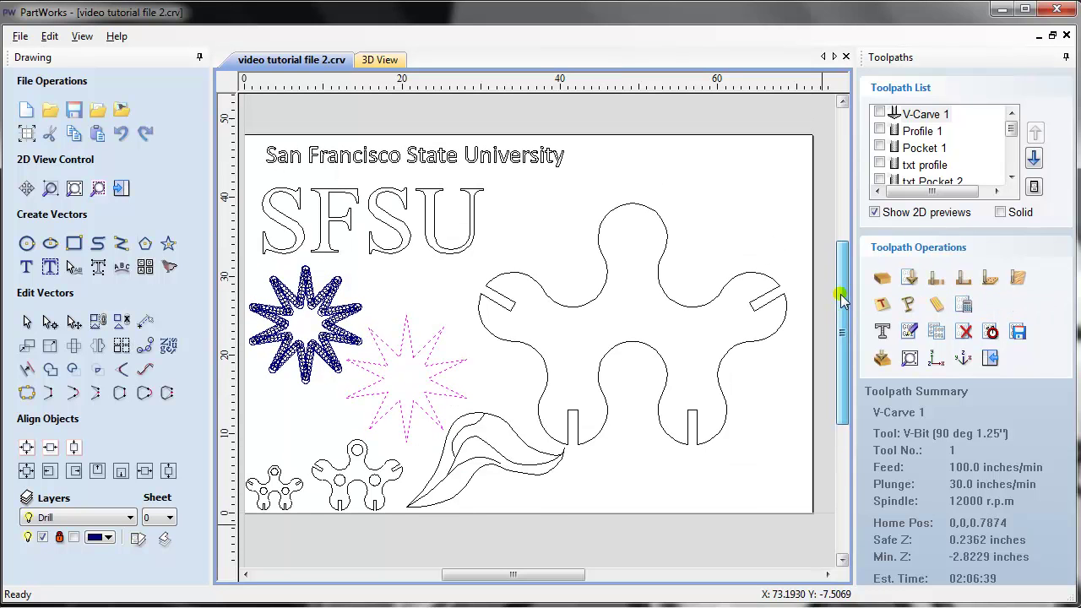
- Review the Profile 1 toolpath's cutting depths, tool, machining side and tab settings without changing them
{"action": "double_click", "coordinate": [920, 132]}
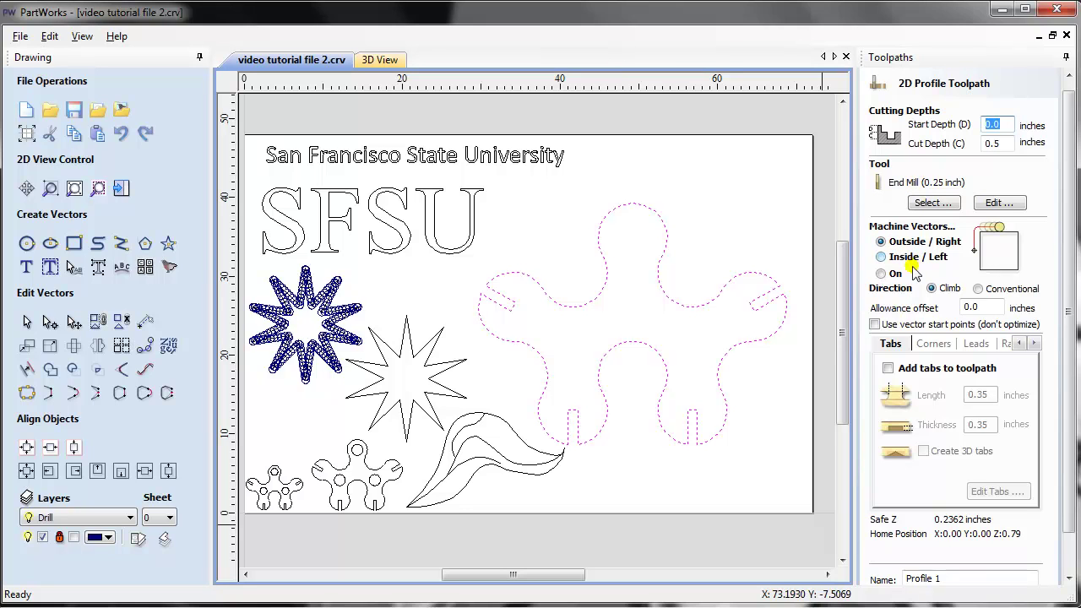
{"action": "scroll", "coordinate": [1068, 437], "scroll_direction": "down", "scroll_amount": 2}
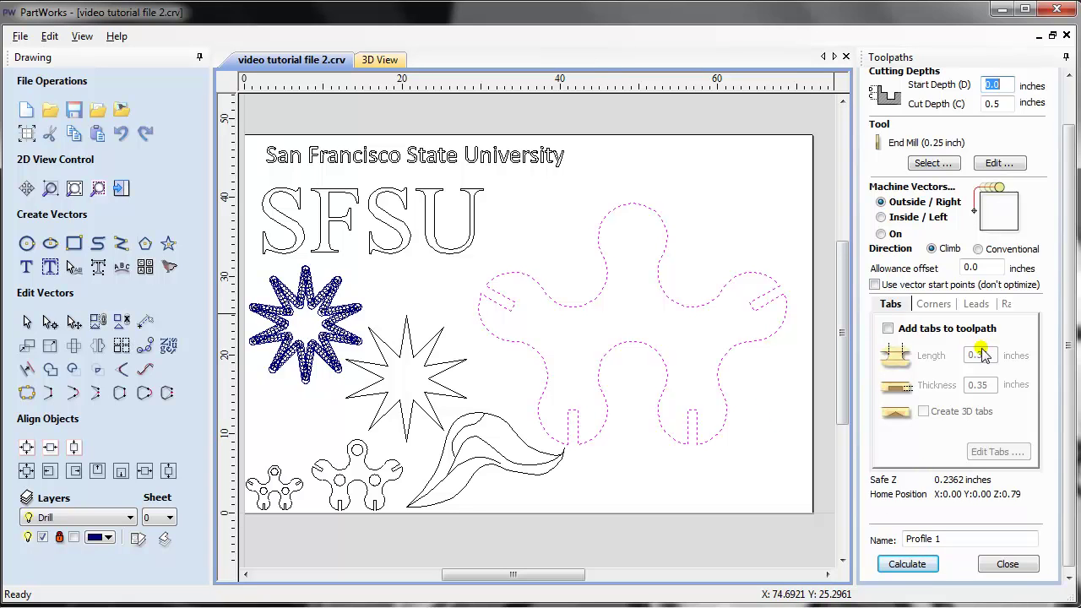
{"action": "left_click", "coordinate": [996, 565]}
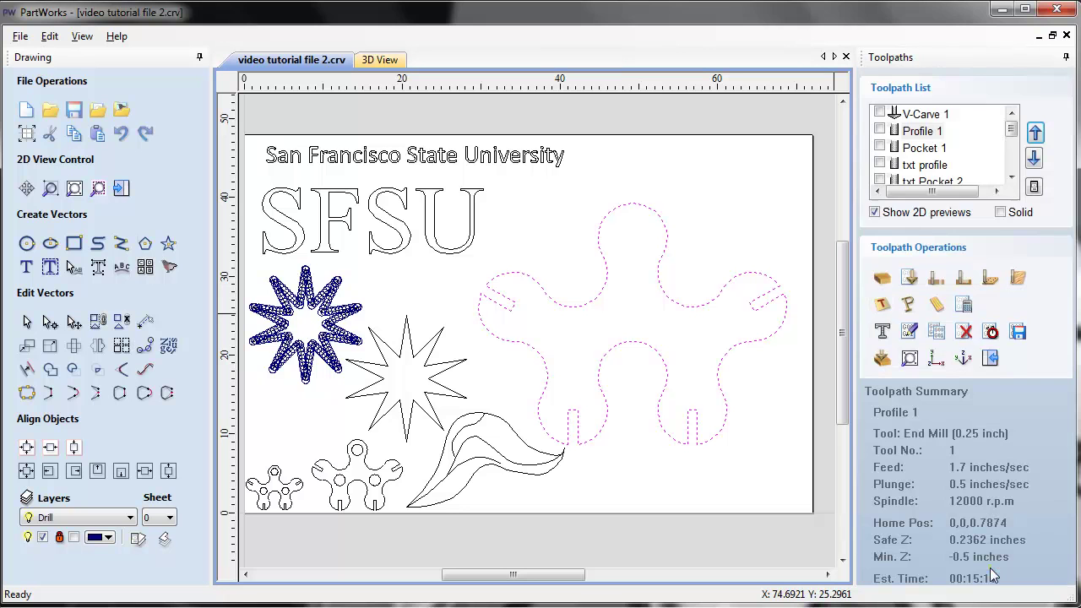
- Display the Profile 1 toolpath in the 2D drawing and examine its cutting path around the large shape
{"action": "left_click", "coordinate": [880, 130]}
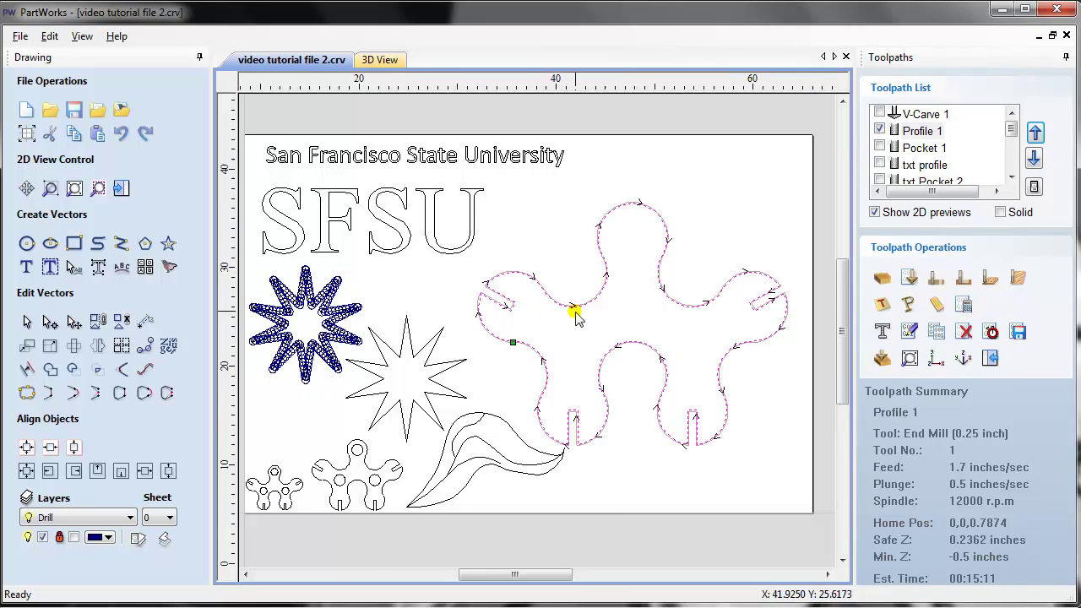
{"action": "scroll", "coordinate": [574, 315], "scroll_direction": "up", "scroll_amount": 4}
{"action": "scroll", "coordinate": [545, 284], "scroll_direction": "down", "scroll_amount": 5}
- Simulate the Profile 1 toolpath cutting the large shape's outline in the 3D view
{"action": "left_click", "coordinate": [379, 59]}
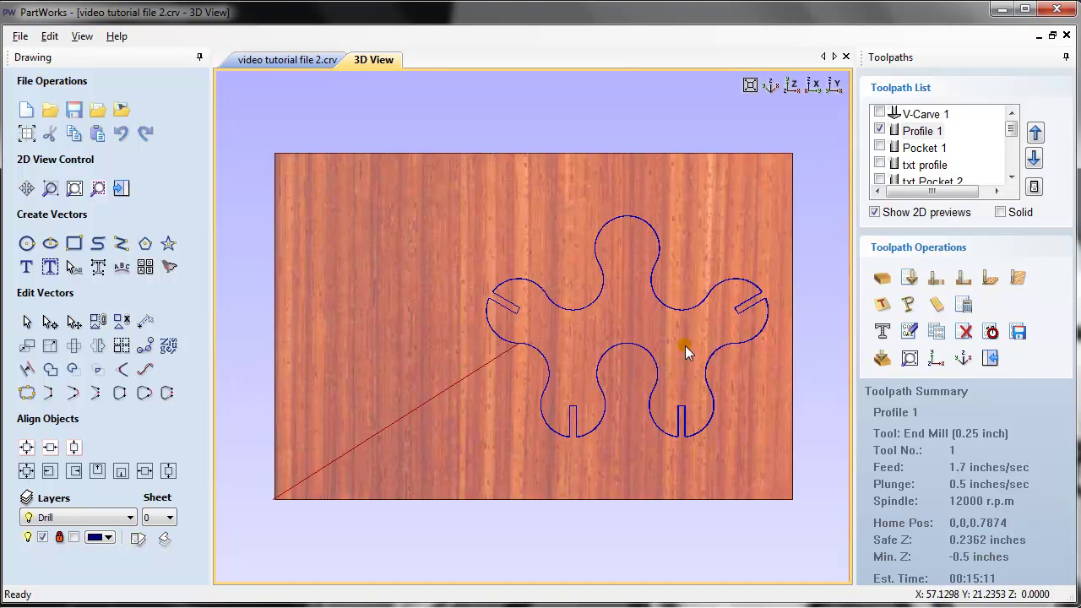
{"action": "scroll", "coordinate": [686, 350], "scroll_direction": "up", "scroll_amount": 3}
{"action": "right_click_drag", "start_coordinate": [690, 326], "coordinate": [529, 328]}
{"action": "left_click", "coordinate": [881, 358]}
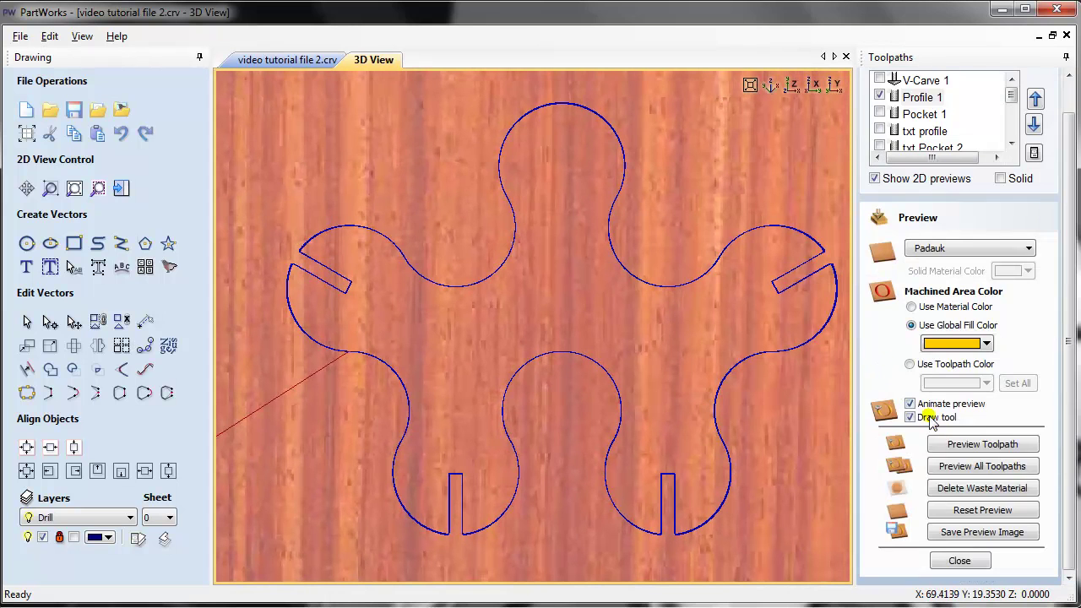
{"action": "left_click", "coordinate": [962, 445]}
- Examine the profile cut around the large shape up close, at an angle and from straight above
{"action": "left_click_drag", "start_coordinate": [516, 324], "coordinate": [510, 599]}
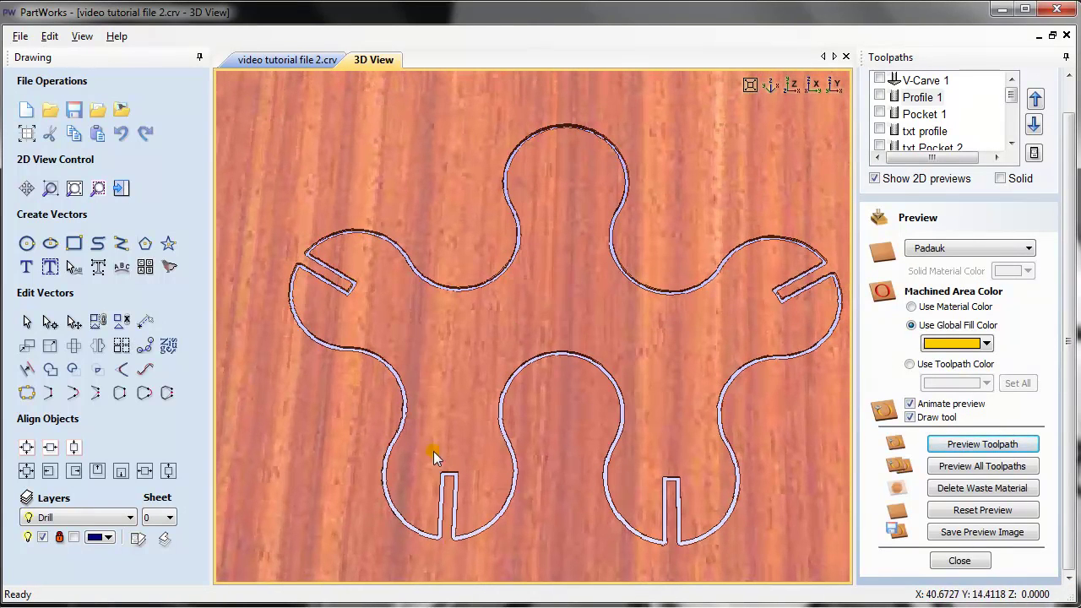
{"action": "left_click_drag", "start_coordinate": [563, 299], "coordinate": [482, 343]}
{"action": "scroll", "coordinate": [313, 262], "scroll_direction": "up", "scroll_amount": 5}
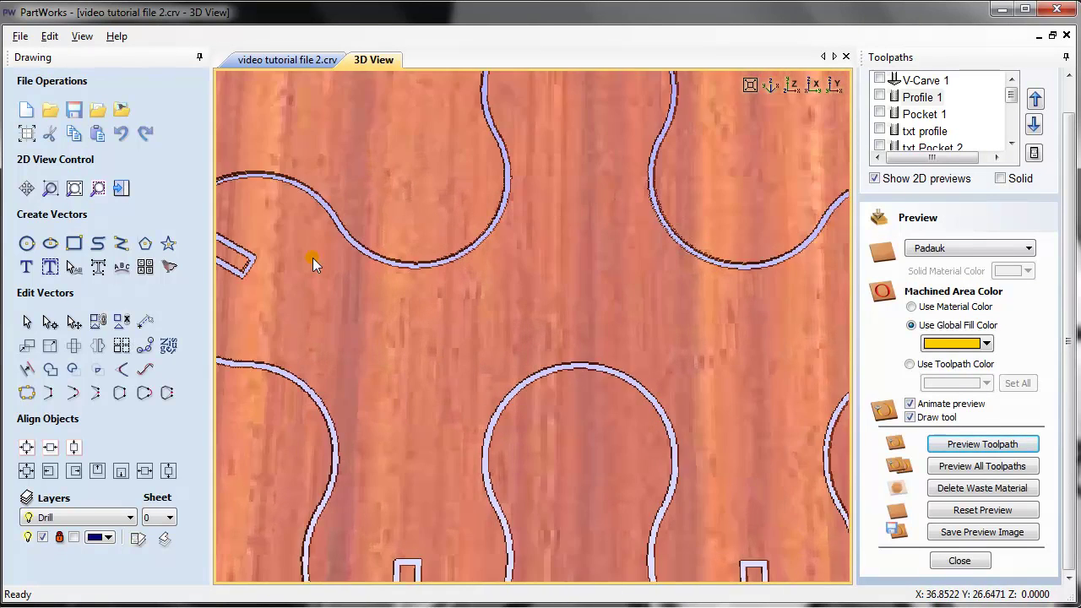
{"action": "left_click_drag", "start_coordinate": [308, 273], "coordinate": [507, 295]}
{"action": "scroll", "coordinate": [506, 295], "scroll_direction": "down", "scroll_amount": 4}
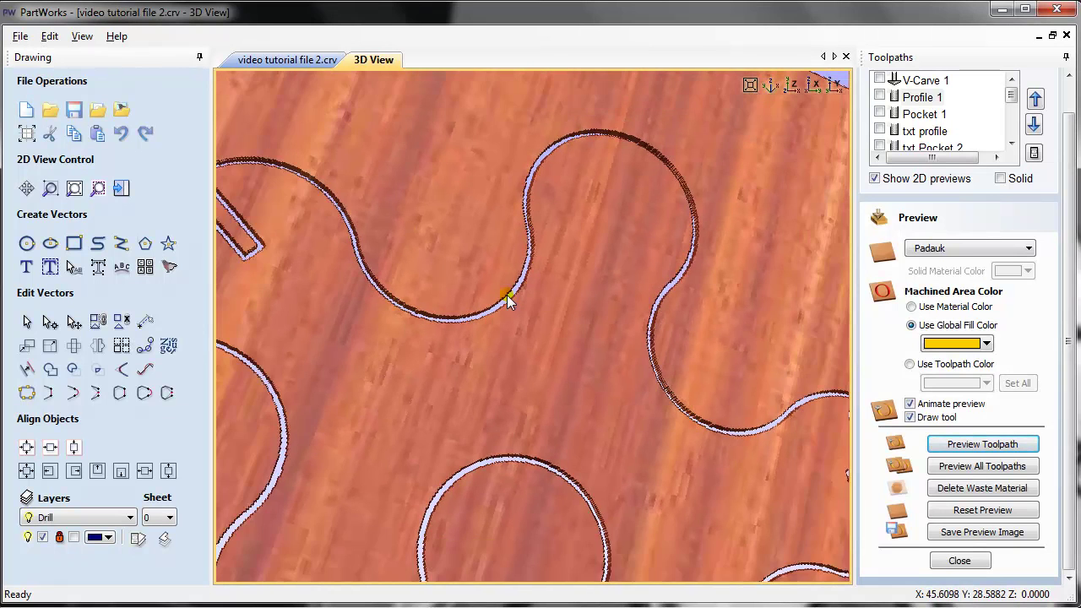
{"action": "scroll", "coordinate": [506, 295], "scroll_direction": "up", "scroll_amount": 3}
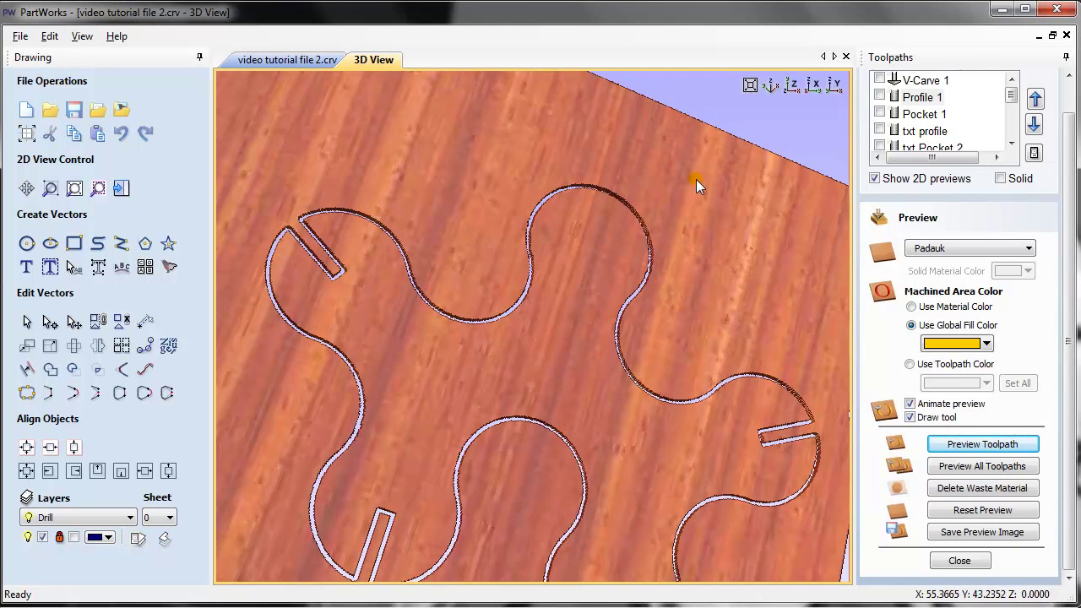
{"action": "left_click", "coordinate": [789, 86]}
{"action": "scroll", "coordinate": [596, 371], "scroll_direction": "up", "scroll_amount": 3}
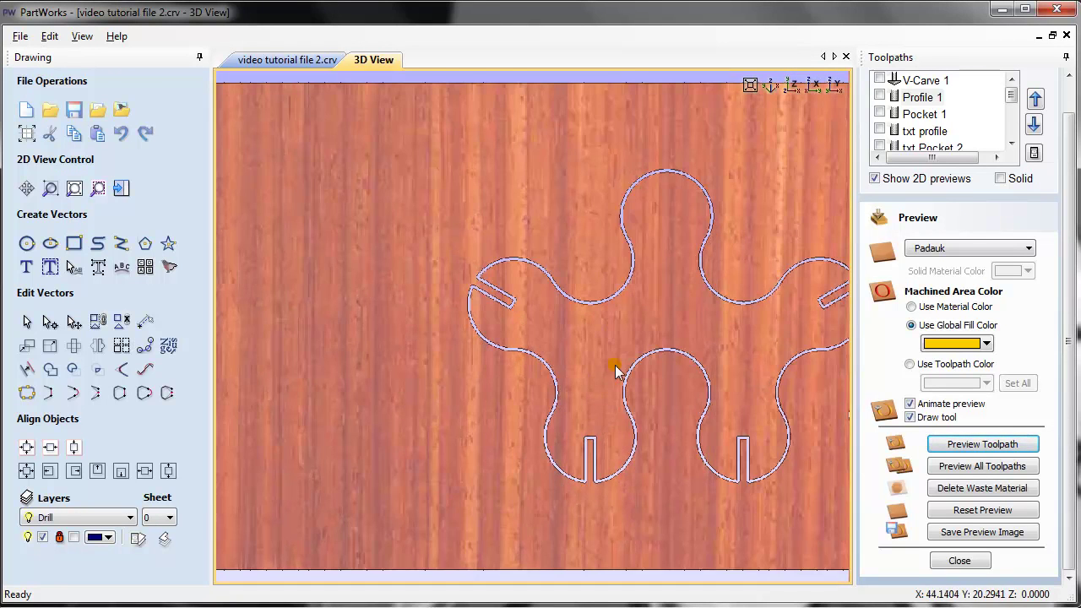
{"action": "left_click", "coordinate": [790, 86]}
- Check the Profile 1 toolpath settings again and reset the 3D preview to uncut material
{"action": "double_click", "coordinate": [919, 97]}
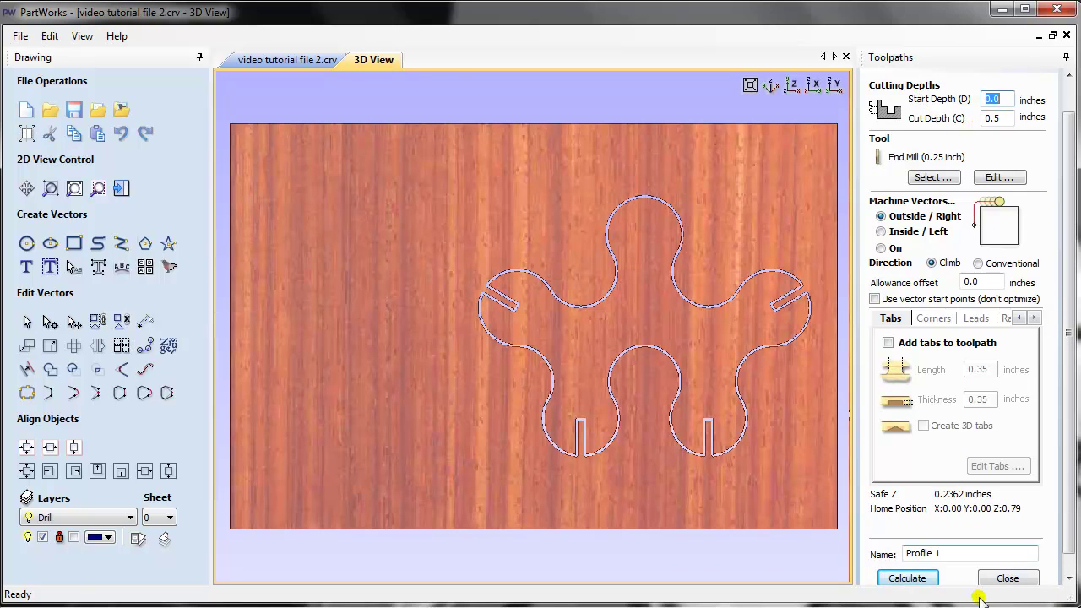
{"action": "left_click", "coordinate": [1005, 577]}
{"action": "left_click", "coordinate": [880, 362]}
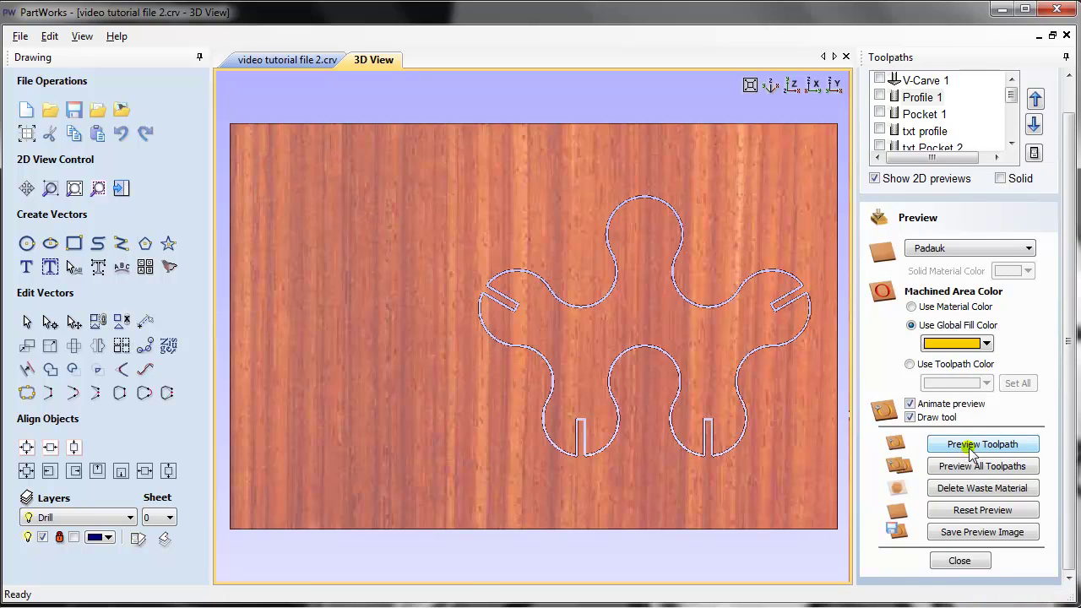
{"action": "left_click", "coordinate": [960, 510]}
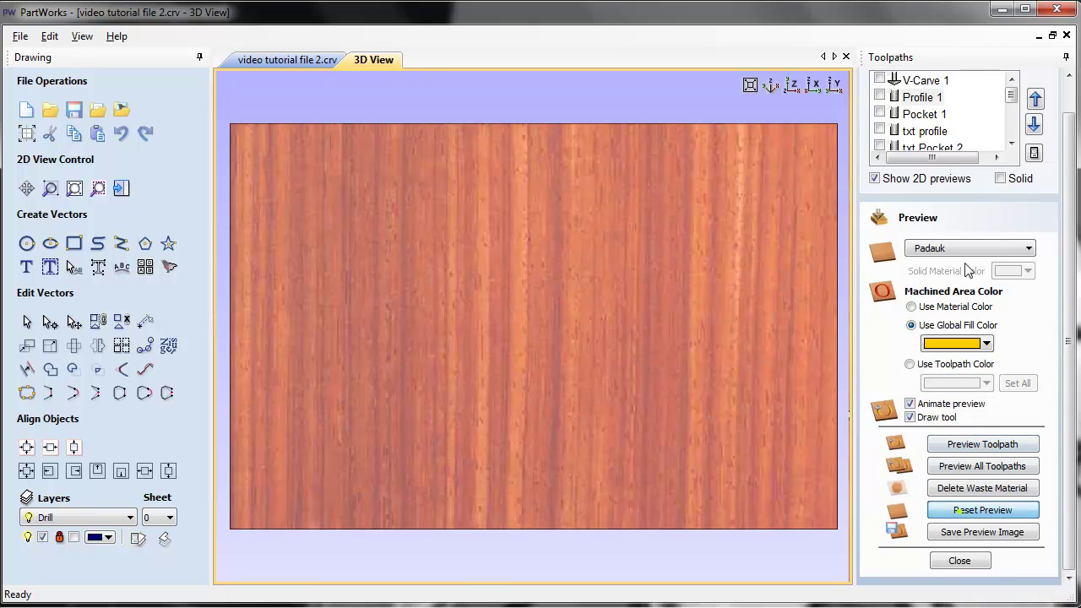
- Display the Pocket 1 toolpath in the 2D drawing and examine its clearing passes inside the large shape
{"action": "left_click", "coordinate": [920, 115]}
{"action": "left_click", "coordinate": [287, 60]}
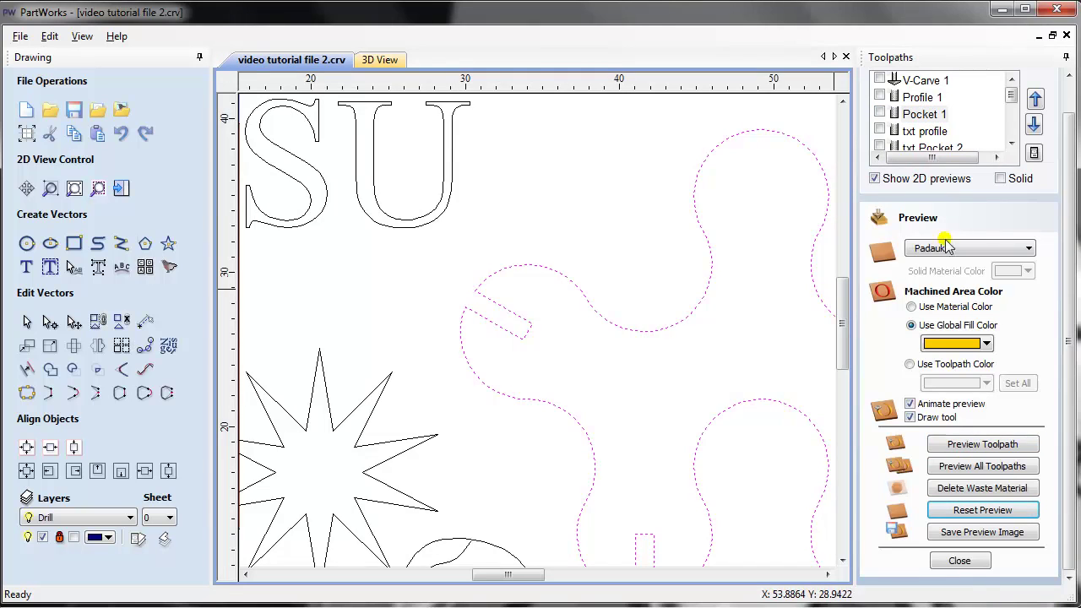
{"action": "scroll", "coordinate": [646, 345], "scroll_direction": "down", "scroll_amount": 2}
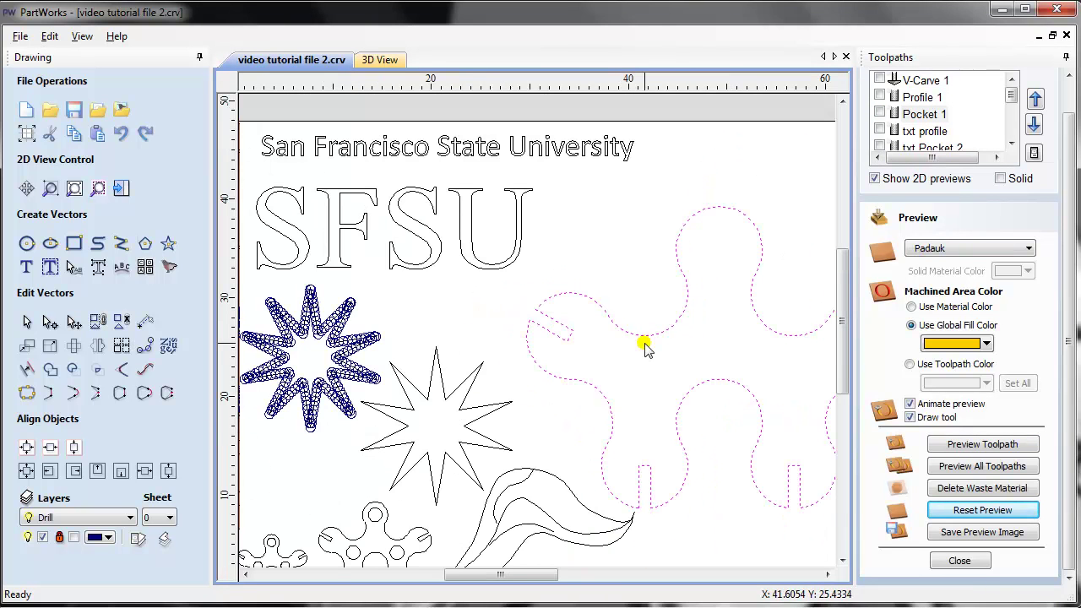
{"action": "left_click", "coordinate": [880, 114]}
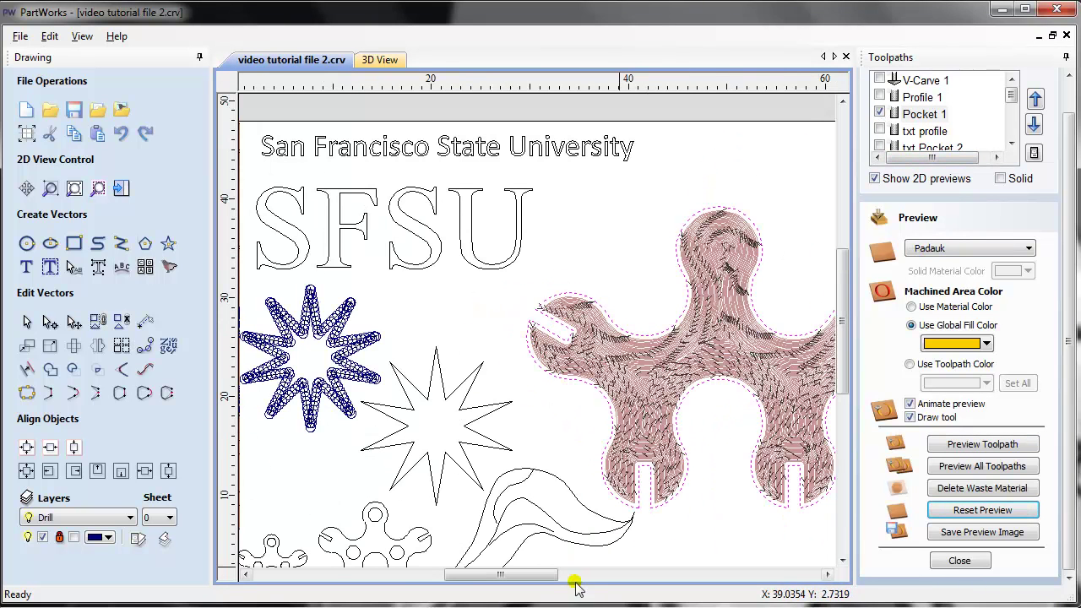
{"action": "left_click_drag", "start_coordinate": [550, 577], "coordinate": [577, 578]}
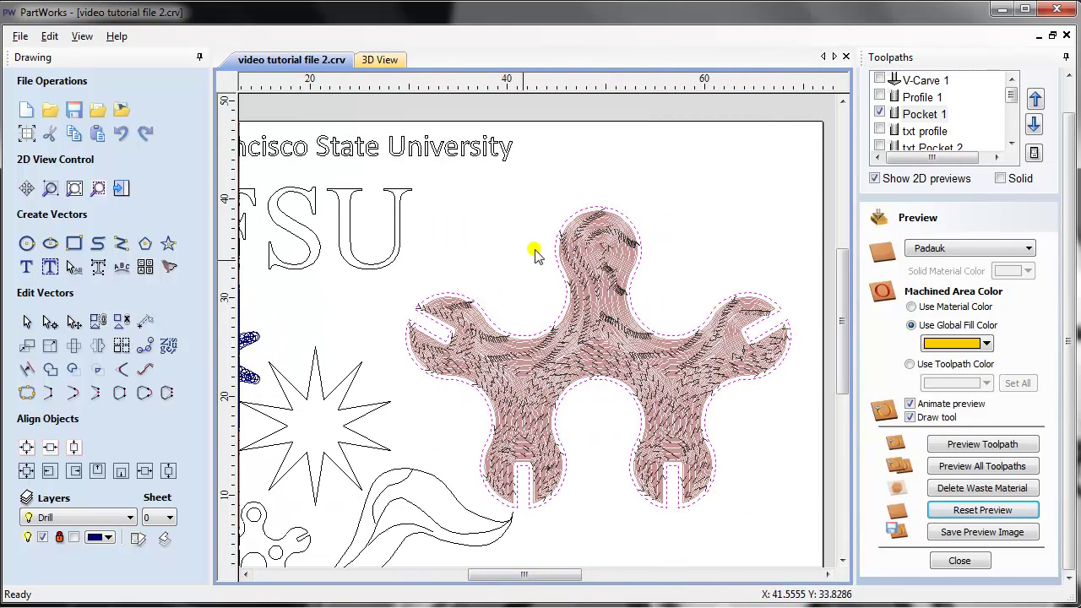
{"action": "scroll", "coordinate": [528, 369], "scroll_direction": "up", "scroll_amount": 4}
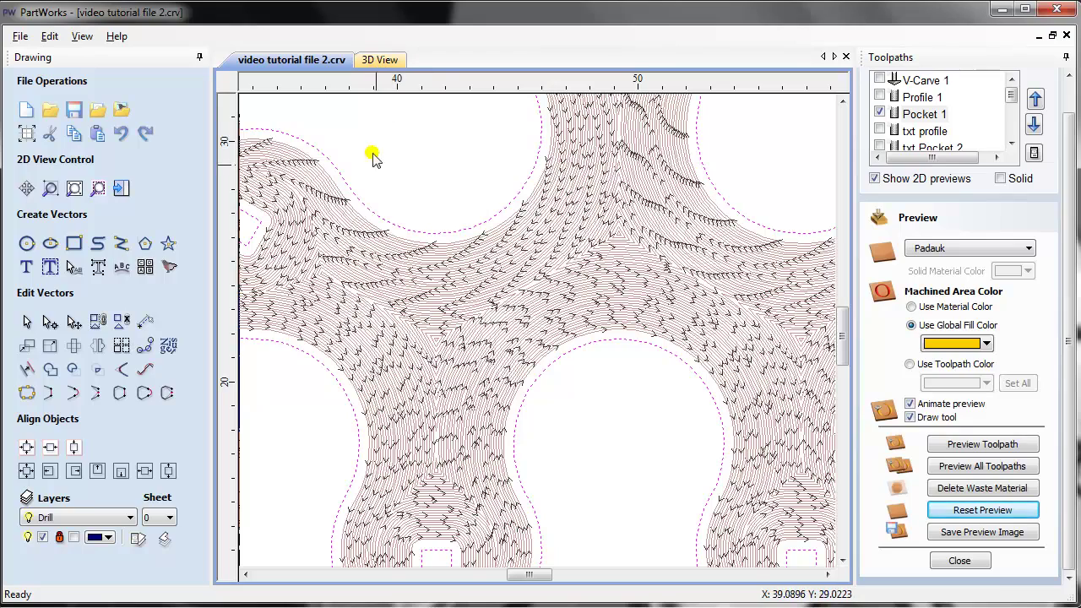
{"action": "scroll", "coordinate": [706, 363], "scroll_direction": "down", "scroll_amount": 2}
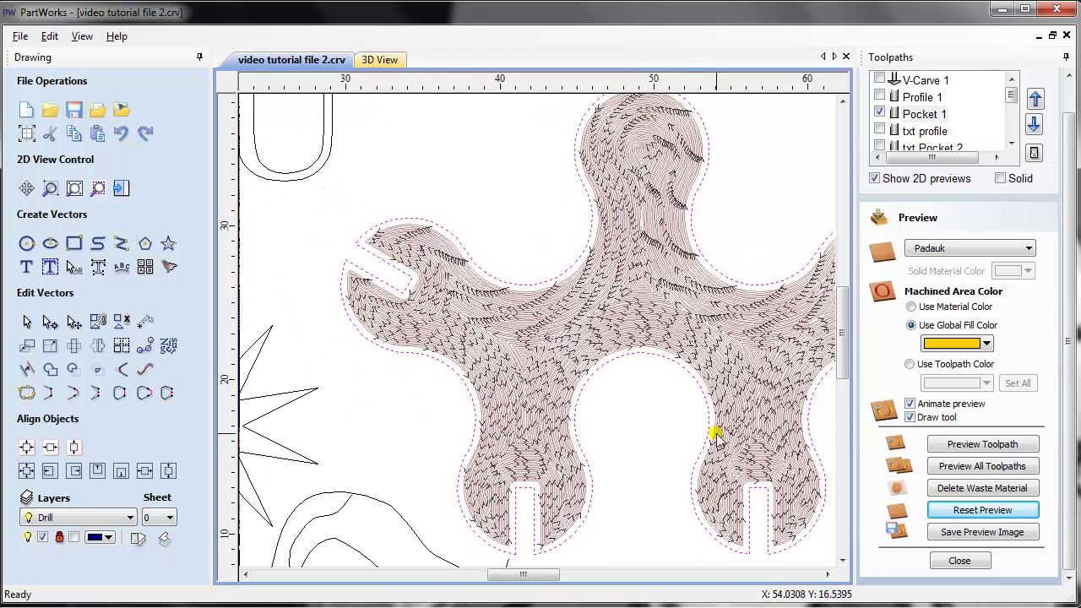
{"action": "left_click_drag", "start_coordinate": [547, 579], "coordinate": [563, 579]}
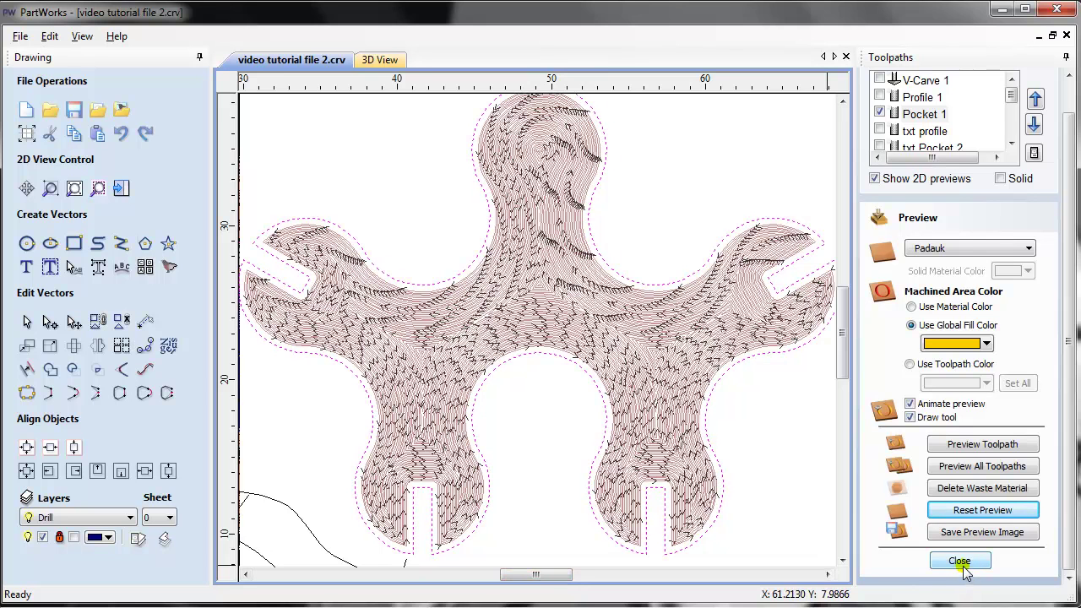
- Simulate the Pocket 1 toolpath clearing the inside of the large shape in the 3D view
{"action": "left_click", "coordinate": [379, 59]}
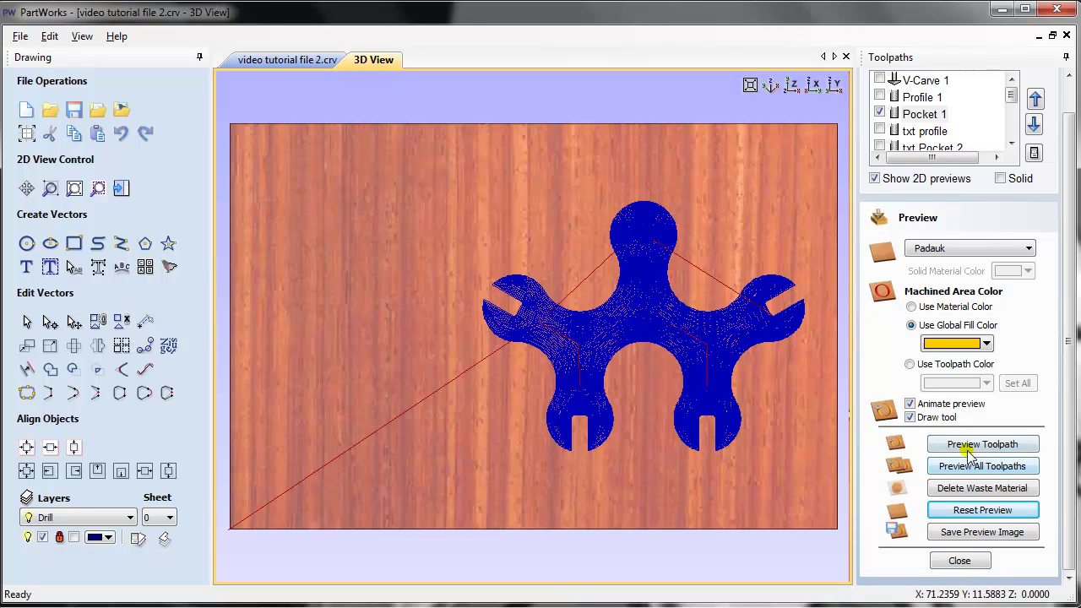
{"action": "scroll", "coordinate": [697, 378], "scroll_direction": "up", "scroll_amount": 1}
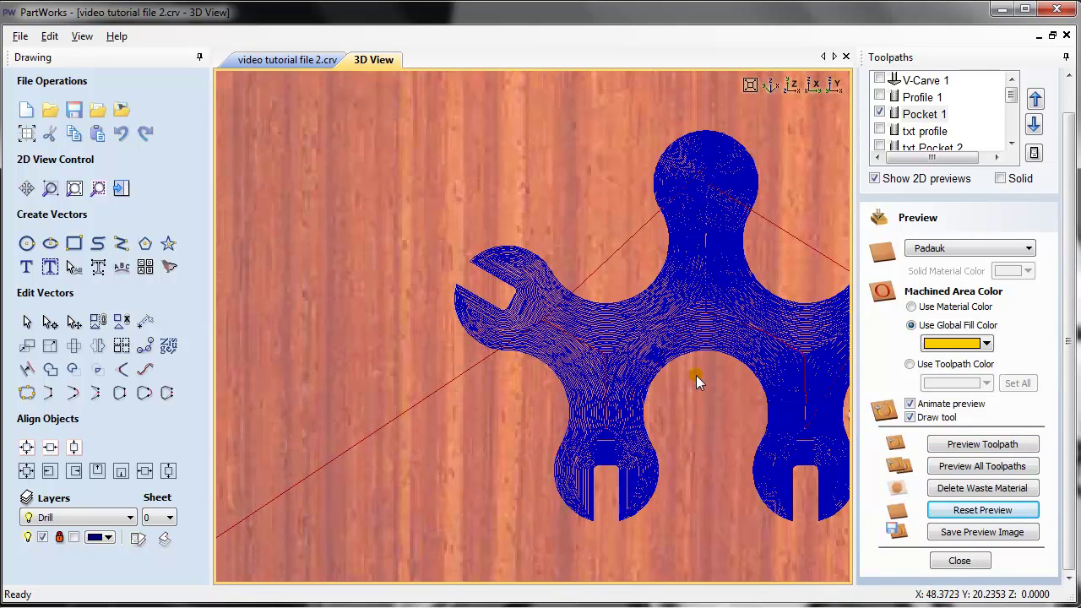
{"action": "scroll", "coordinate": [477, 338], "scroll_direction": "down", "scroll_amount": 2}
{"action": "middle_click_drag", "start_coordinate": [497, 344], "coordinate": [523, 351]}
{"action": "left_click", "coordinate": [935, 446]}
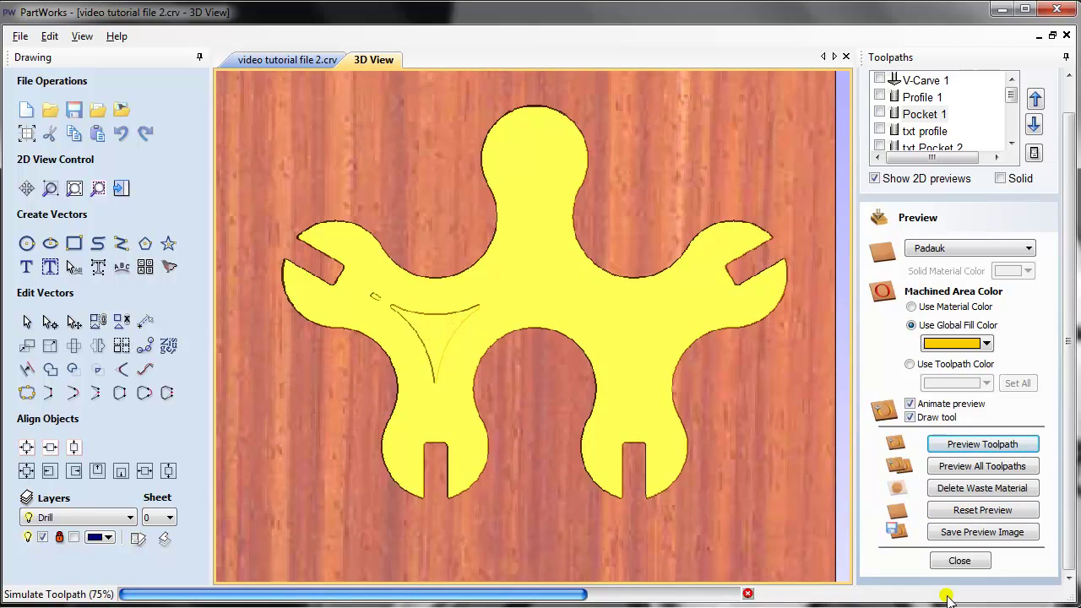
- Examine the pocket cut at an angle and check the Pocket 1 toolpath settings against the 2D outline
{"action": "left_click_drag", "start_coordinate": [558, 250], "coordinate": [336, 294]}
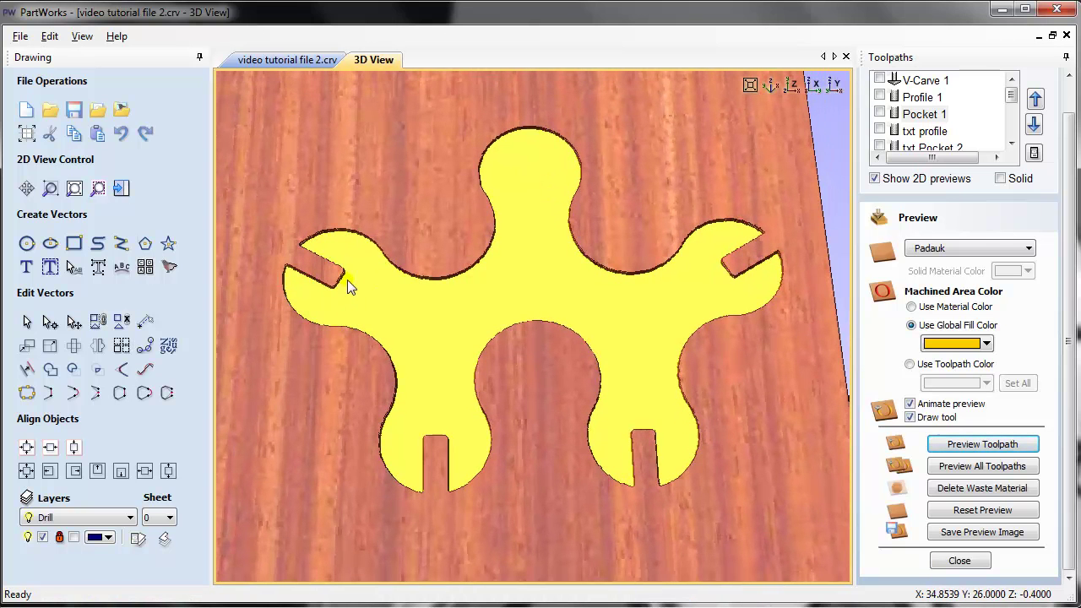
{"action": "scroll", "coordinate": [347, 279], "scroll_direction": "up", "scroll_amount": 2}
{"action": "mouse_move", "coordinate": [422, 276]}
{"action": "left_mouse_down"}
{"action": "mouse_move", "coordinate": [422, 261]}
{"action": "mouse_move", "coordinate": [429, 282]}
{"action": "left_mouse_up"}
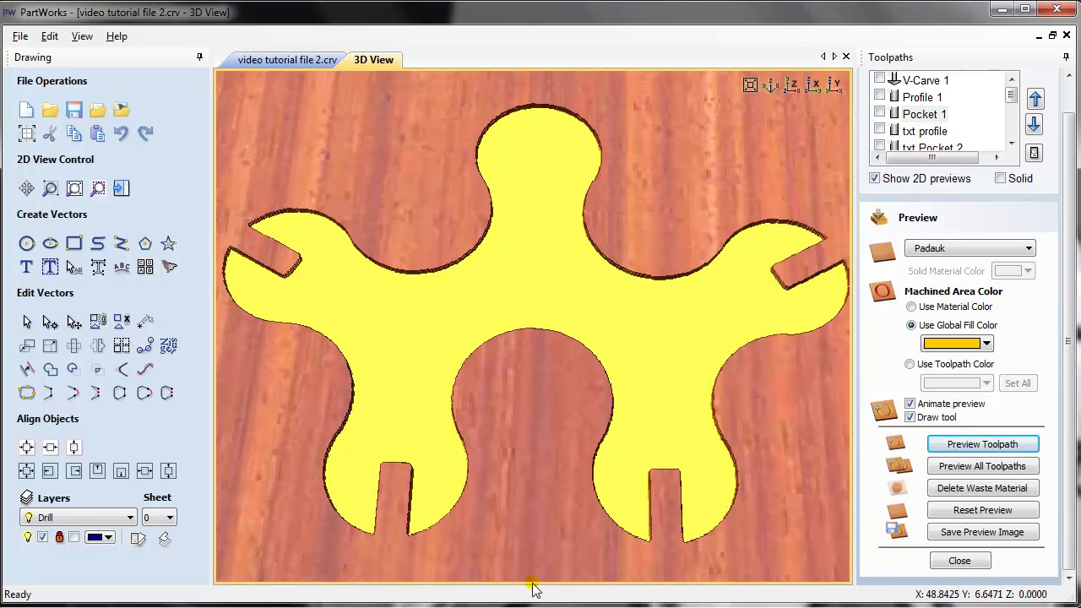
{"action": "double_click", "coordinate": [920, 114]}
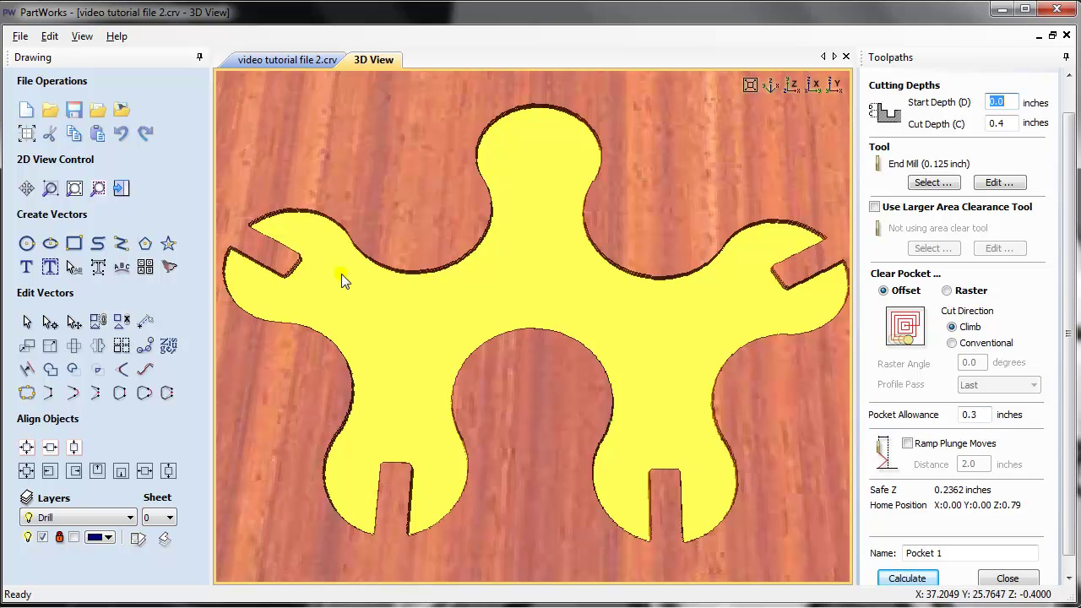
{"action": "left_click", "coordinate": [278, 58]}
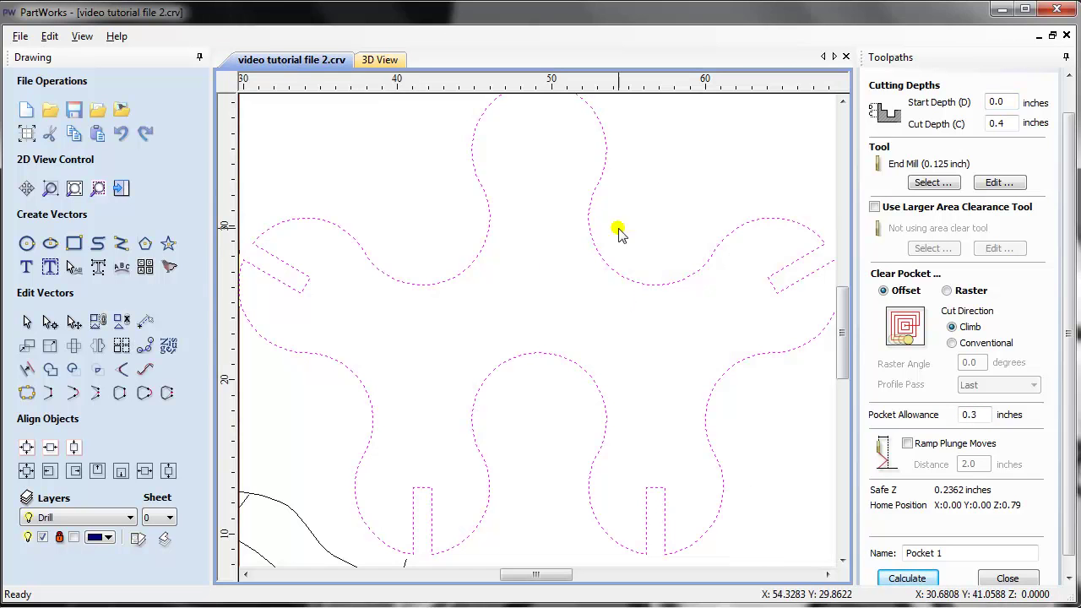
{"action": "left_click", "coordinate": [986, 578]}
- Display the Profile 1 toolpath together with Pocket 1 and simulate the profile cut around the pocketed shape in 3D
{"action": "scroll", "coordinate": [285, 284], "scroll_direction": "up", "scroll_amount": 2}
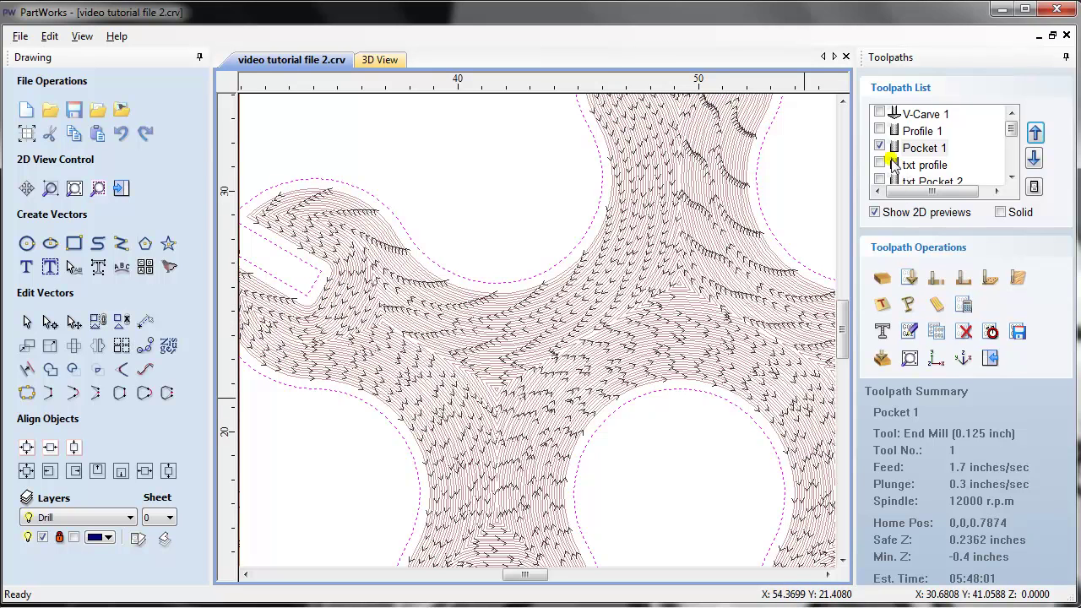
{"action": "left_click", "coordinate": [879, 130]}
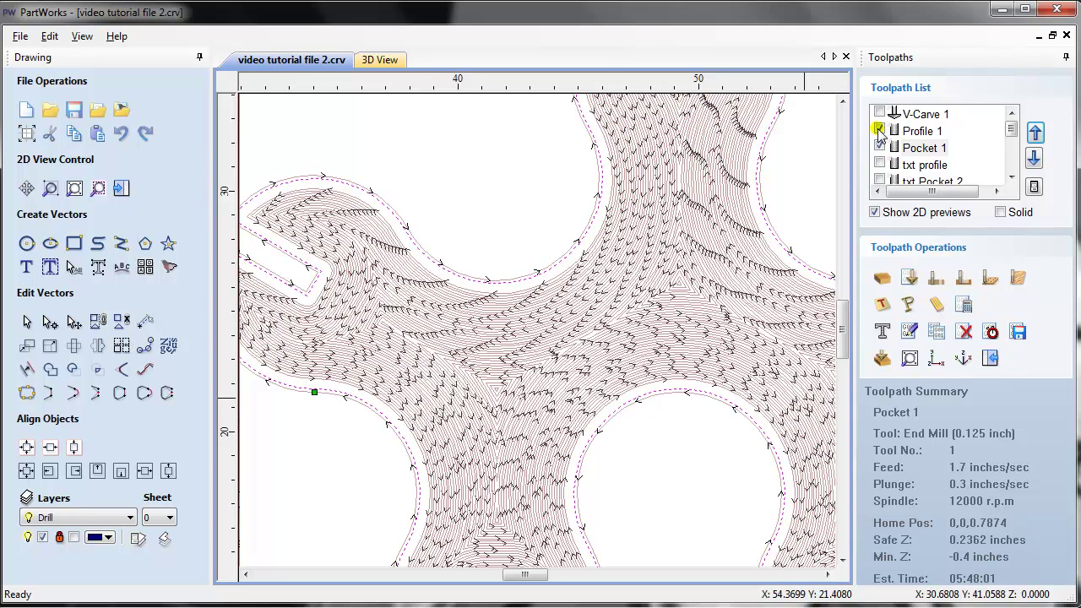
{"action": "left_click", "coordinate": [379, 59]}
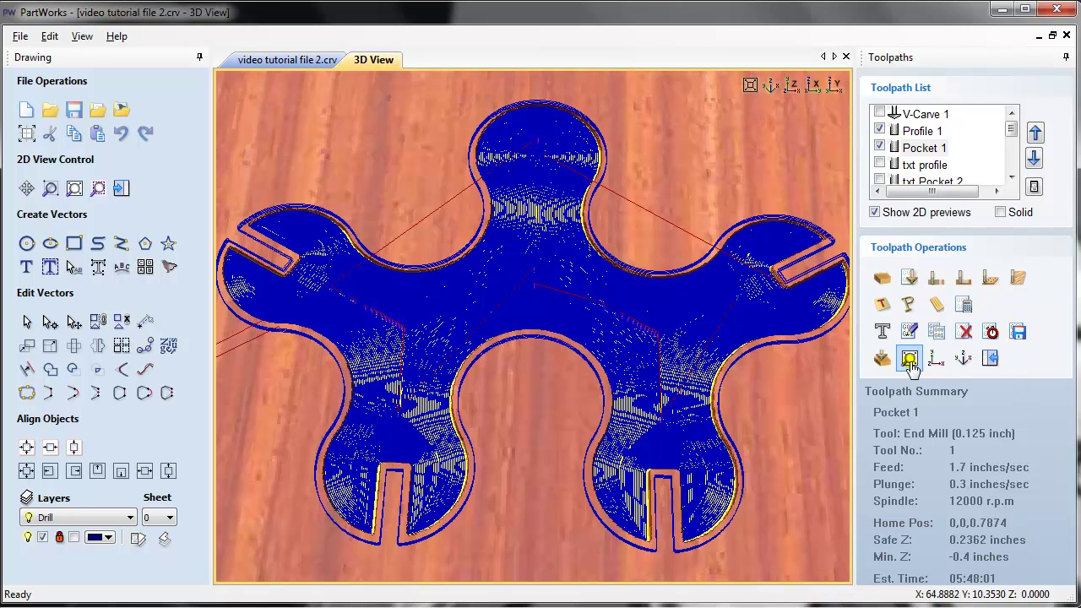
{"action": "left_click", "coordinate": [881, 358]}
{"action": "left_click", "coordinate": [922, 97]}
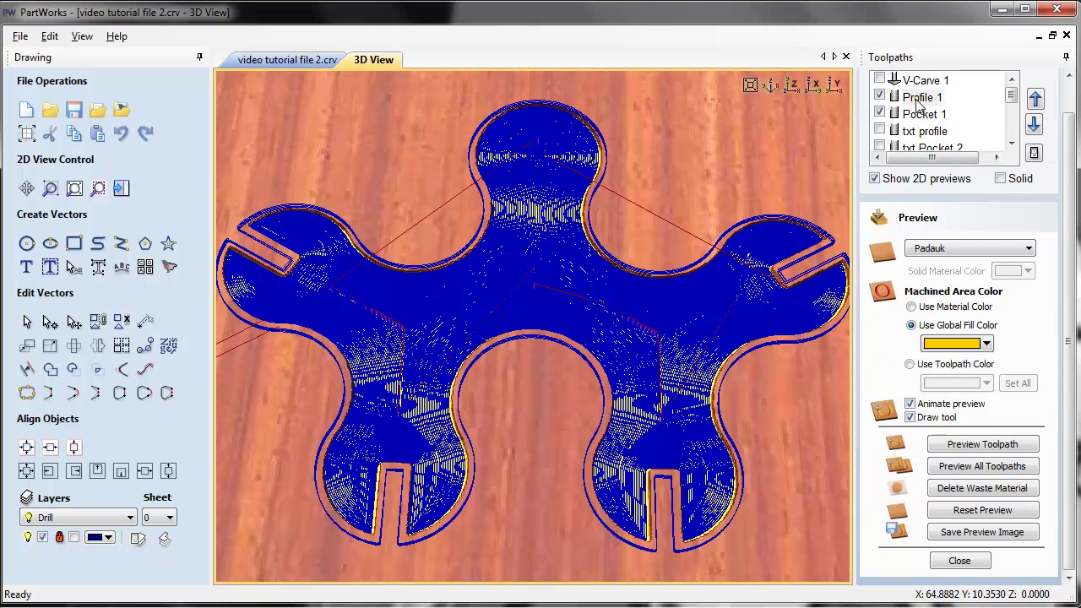
{"action": "left_click", "coordinate": [982, 445]}
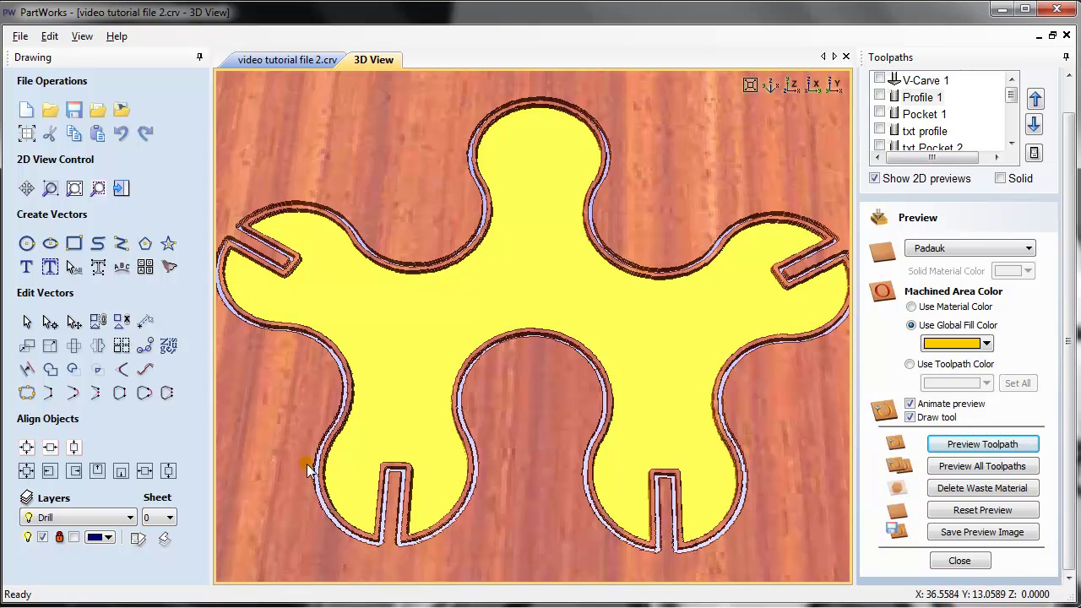
- Recalculate Pocket 1 with a pocket allowance of 0 inches and reset the 3D preview
{"action": "left_click_drag", "start_coordinate": [434, 270], "coordinate": [453, 258]}
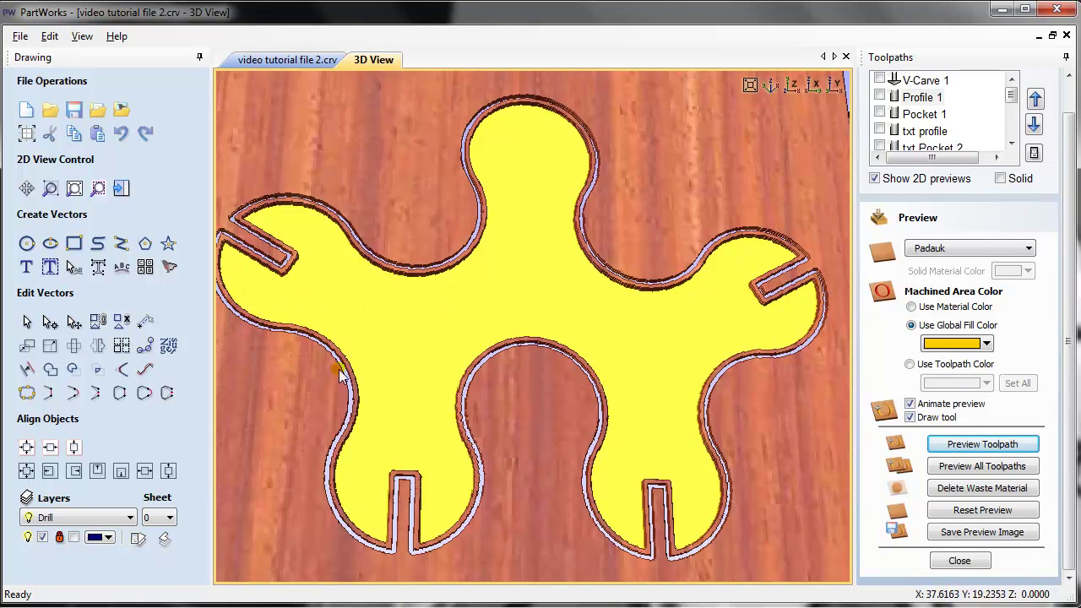
{"action": "double_click", "coordinate": [921, 118]}
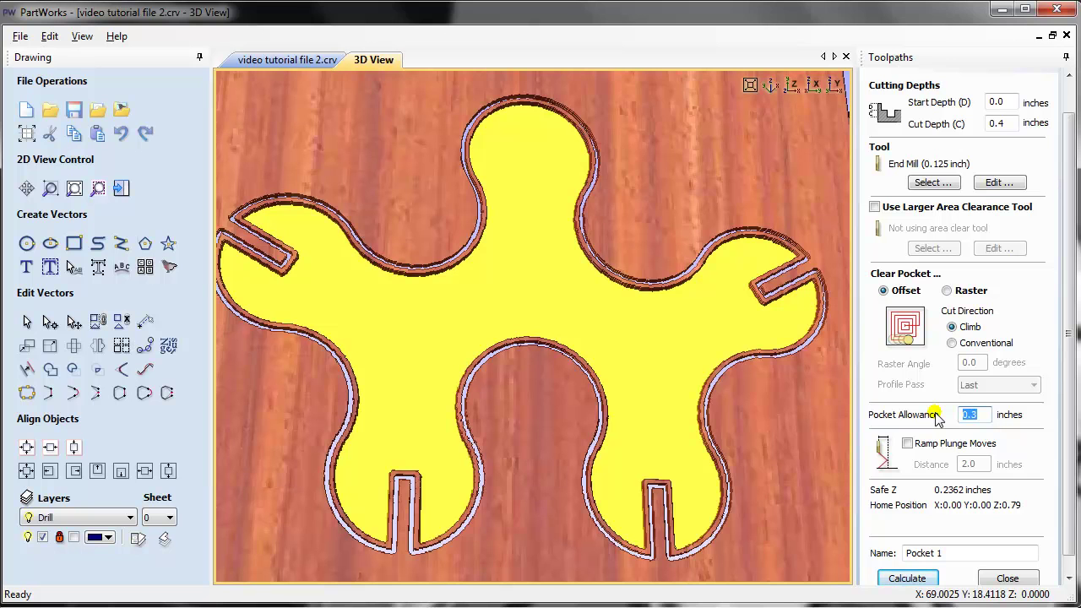
{"action": "left_click", "coordinate": [916, 579]}
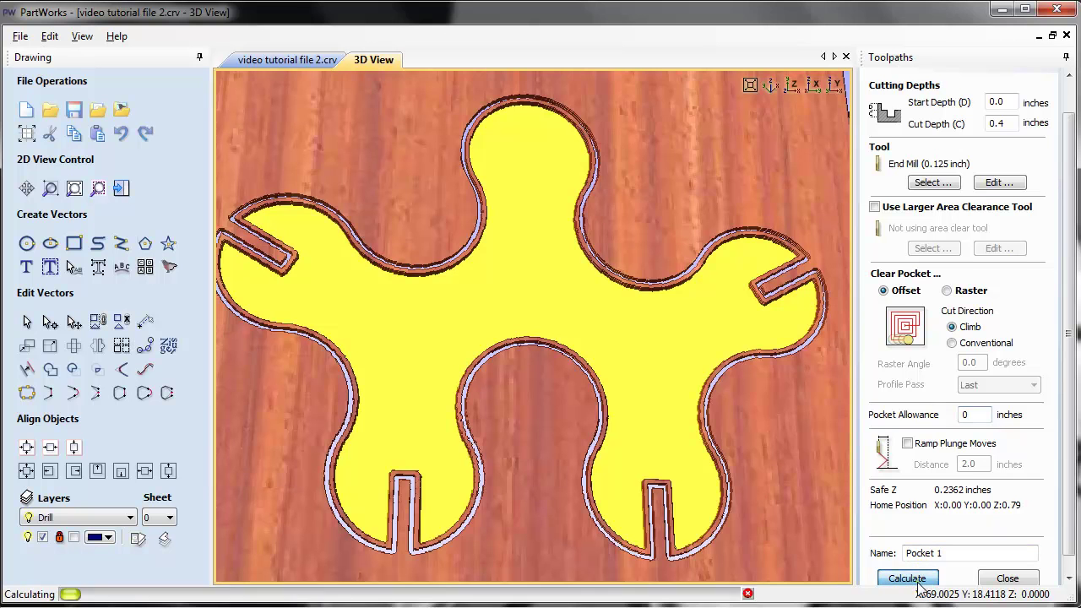
{"action": "left_click", "coordinate": [975, 510]}
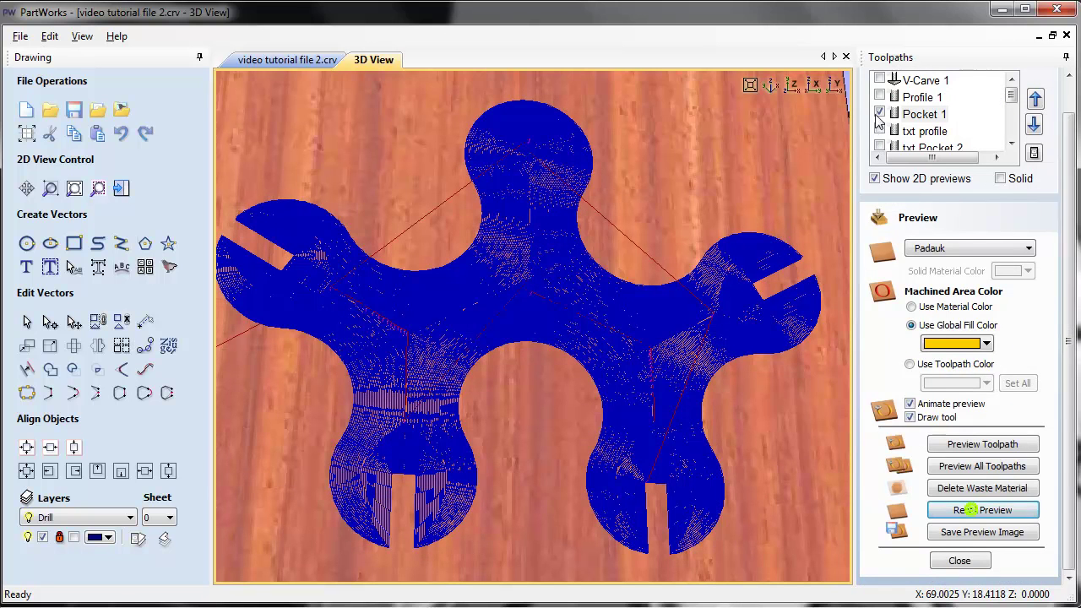
- Simulate Profile 1 and the zero-allowance Pocket 1 on the uncut material to compare their edges
{"action": "left_click", "coordinate": [913, 98]}
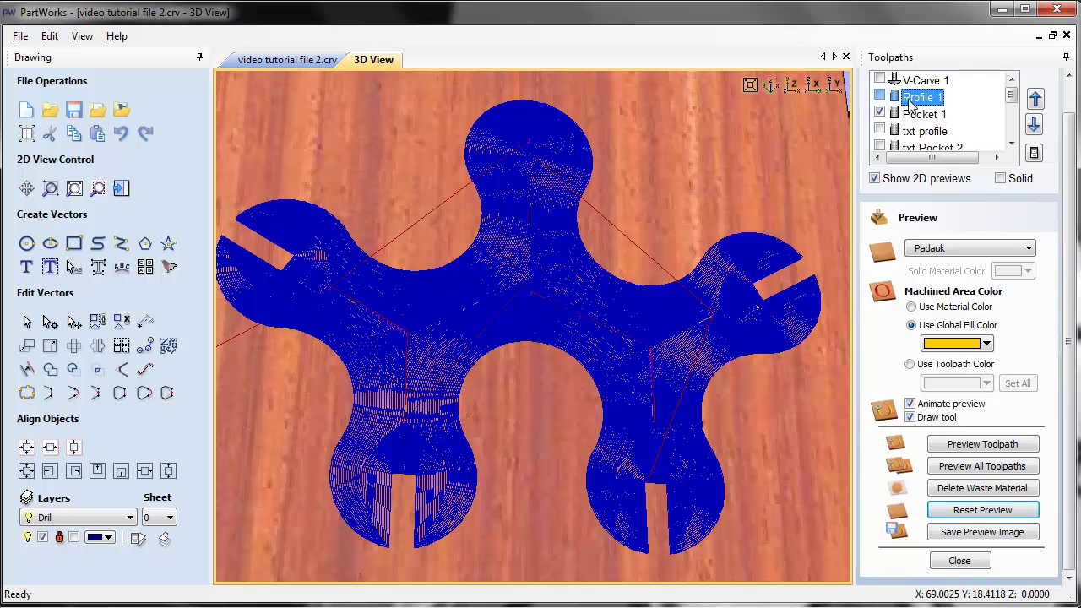
{"action": "left_click", "coordinate": [971, 444]}
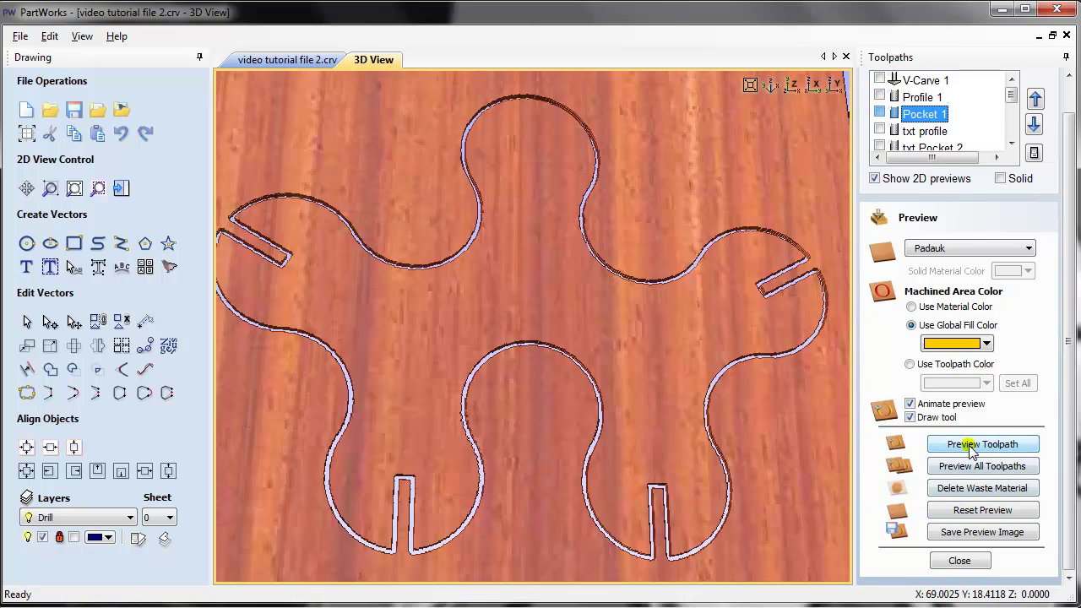
{"action": "left_click", "coordinate": [970, 447]}
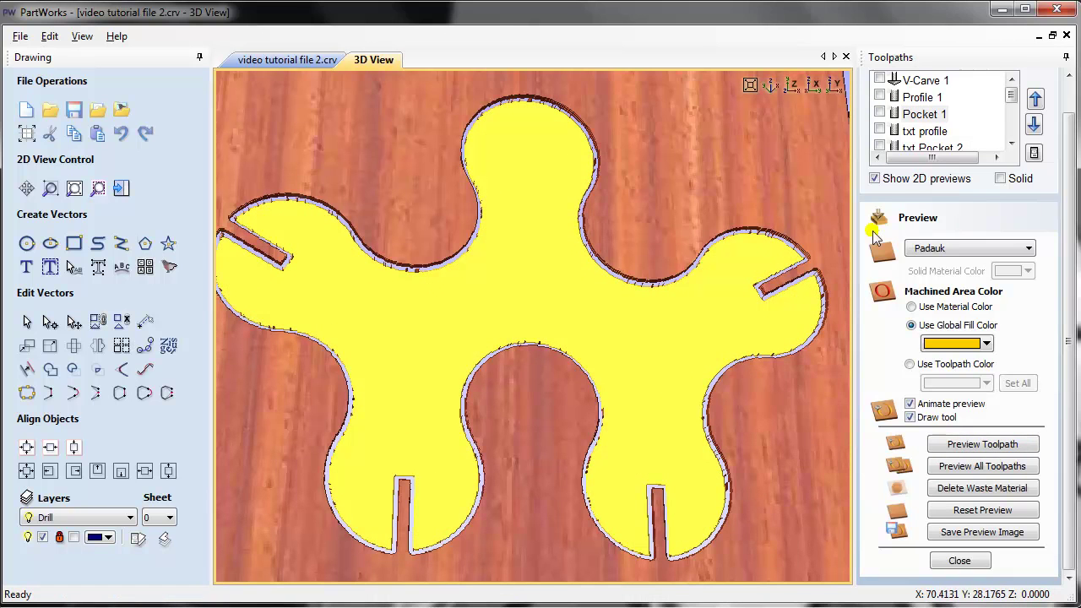
- Recalculate Pocket 1 with a larger pocket allowance and reset the 3D preview to uncut material
{"action": "left_click", "coordinate": [954, 561]}
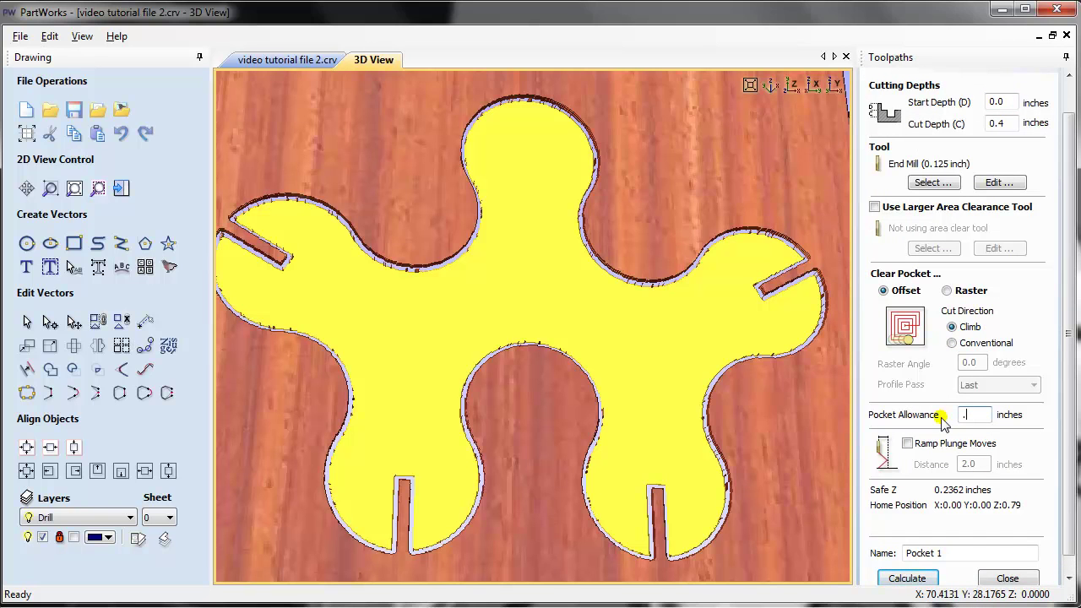
{"action": "left_click", "coordinate": [907, 579]}
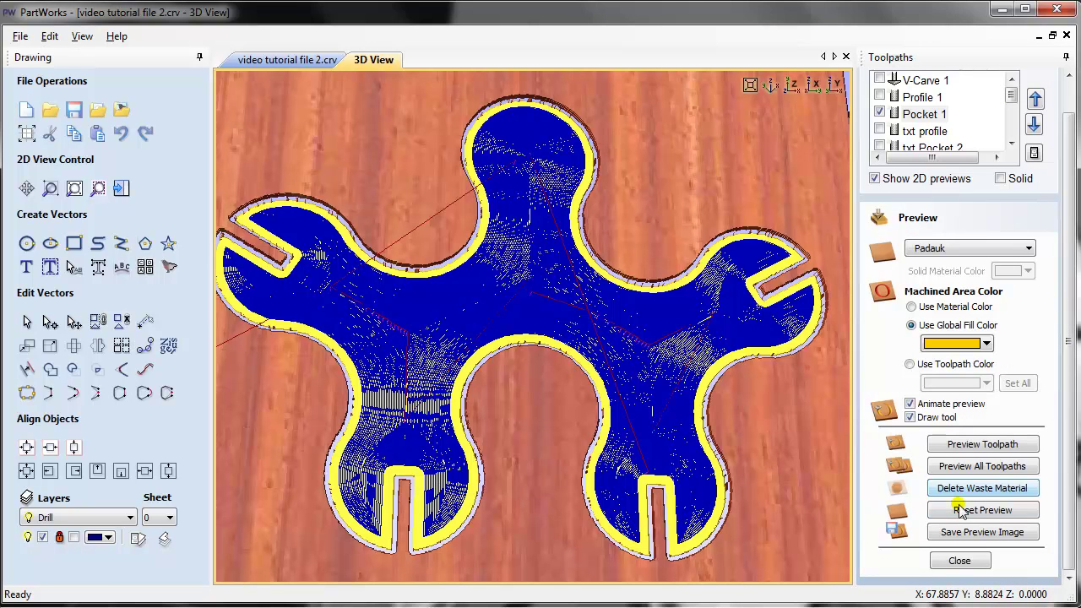
{"action": "left_click", "coordinate": [954, 509]}
- Simulate Profile 1 and the recalculated Pocket 1 to show the wall left between the two cuts
{"action": "left_click", "coordinate": [920, 97]}
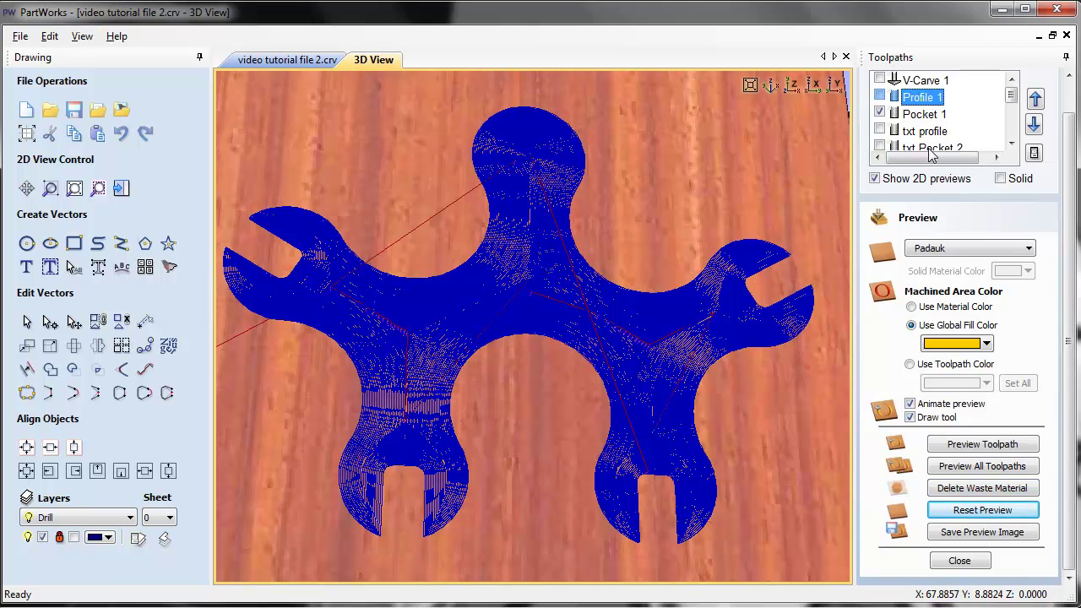
{"action": "left_click", "coordinate": [973, 444]}
{"action": "left_click", "coordinate": [920, 113]}
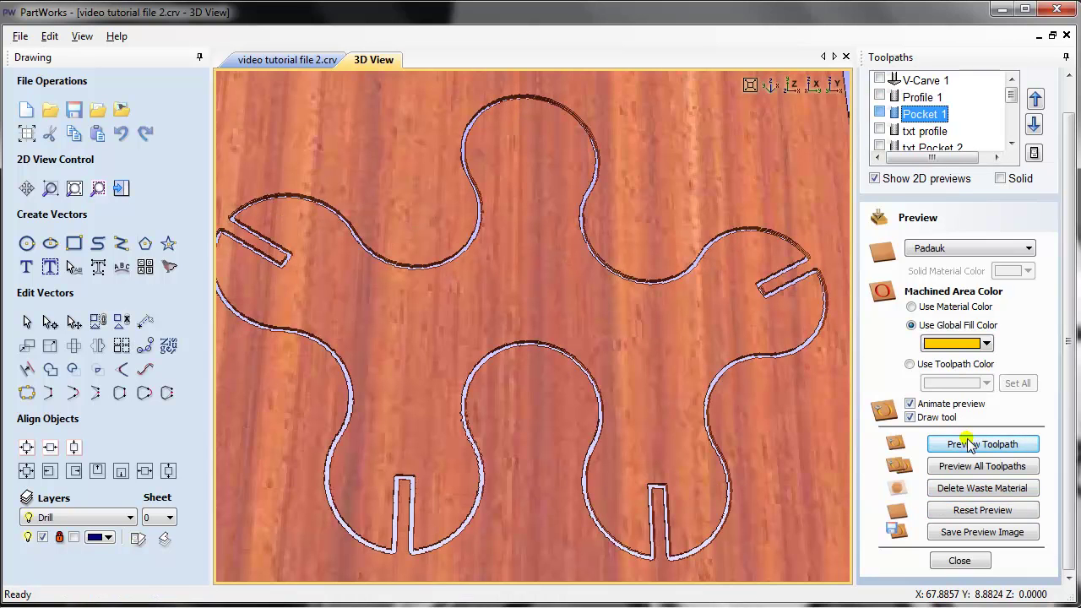
{"action": "left_click", "coordinate": [963, 443]}
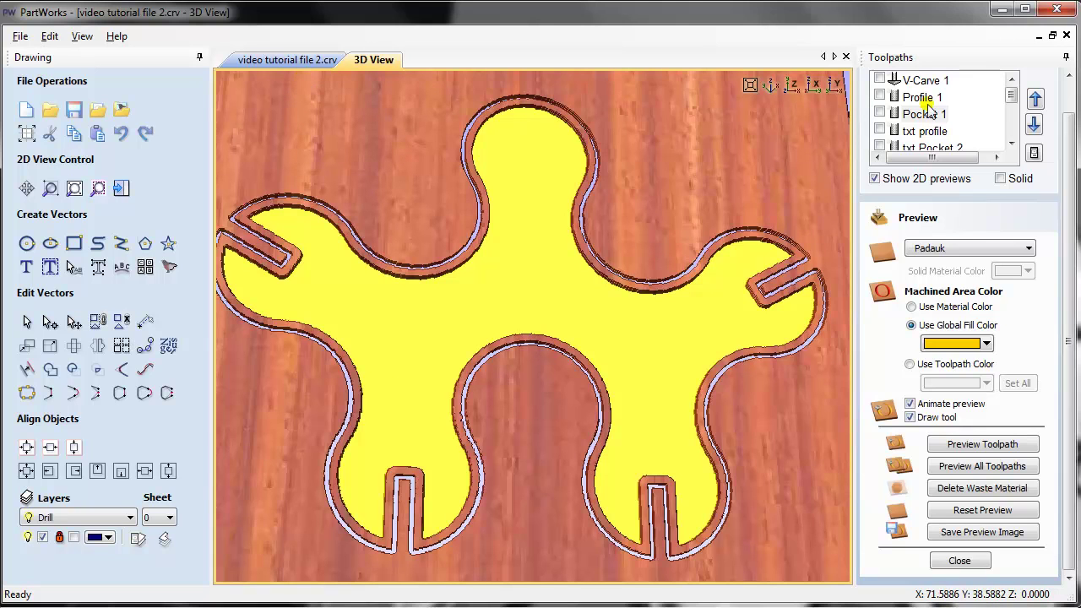
- Return to the 2D drawing, look over the whole layout and close the toolpath preview
{"action": "left_click", "coordinate": [279, 60]}
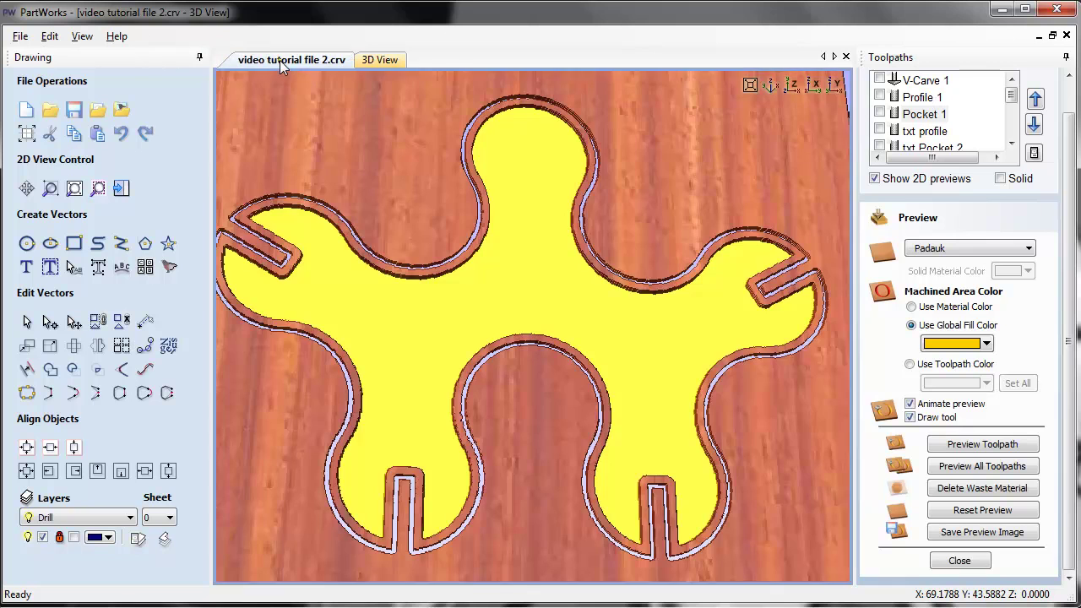
{"action": "scroll", "coordinate": [565, 377], "scroll_direction": "down", "scroll_amount": 5}
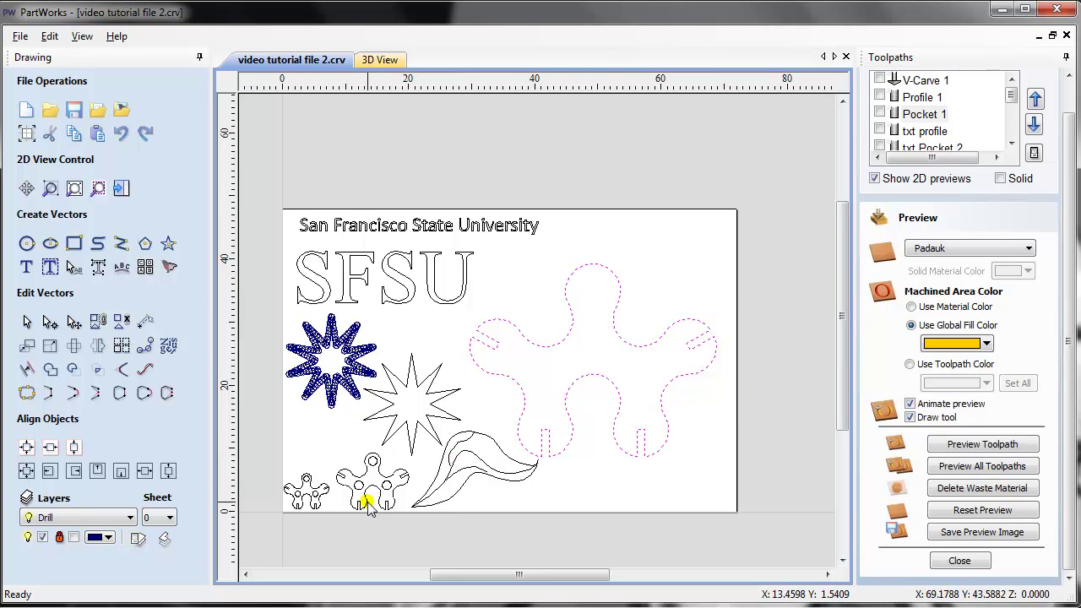
{"action": "scroll", "coordinate": [368, 503], "scroll_direction": "up", "scroll_amount": 1}
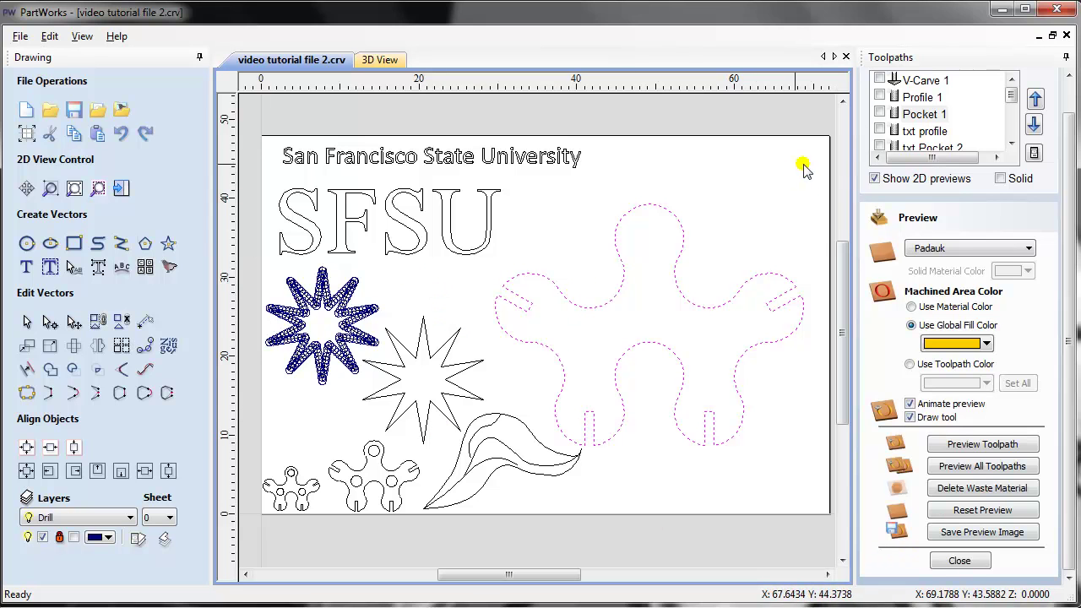
{"action": "left_click", "coordinate": [963, 560]}
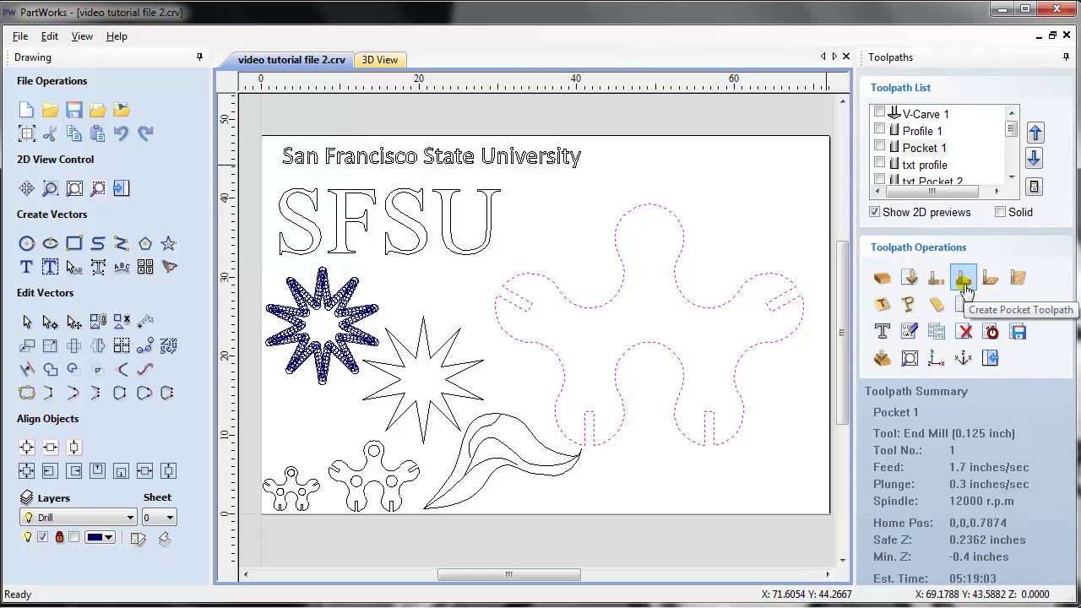
- Look over the settings for a new drilling toolpath and the star made of small circles, and close the form without calculating
{"action": "left_click", "coordinate": [991, 283]}
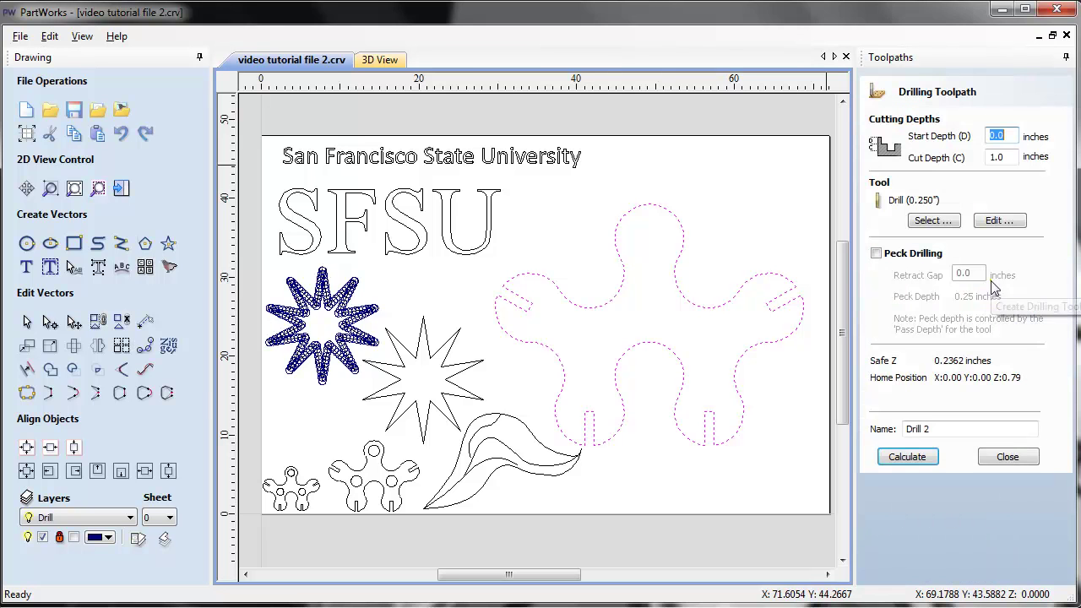
{"action": "scroll", "coordinate": [320, 332], "scroll_direction": "up", "scroll_amount": 2}
{"action": "scroll", "coordinate": [320, 332], "scroll_direction": "up", "scroll_amount": 1}
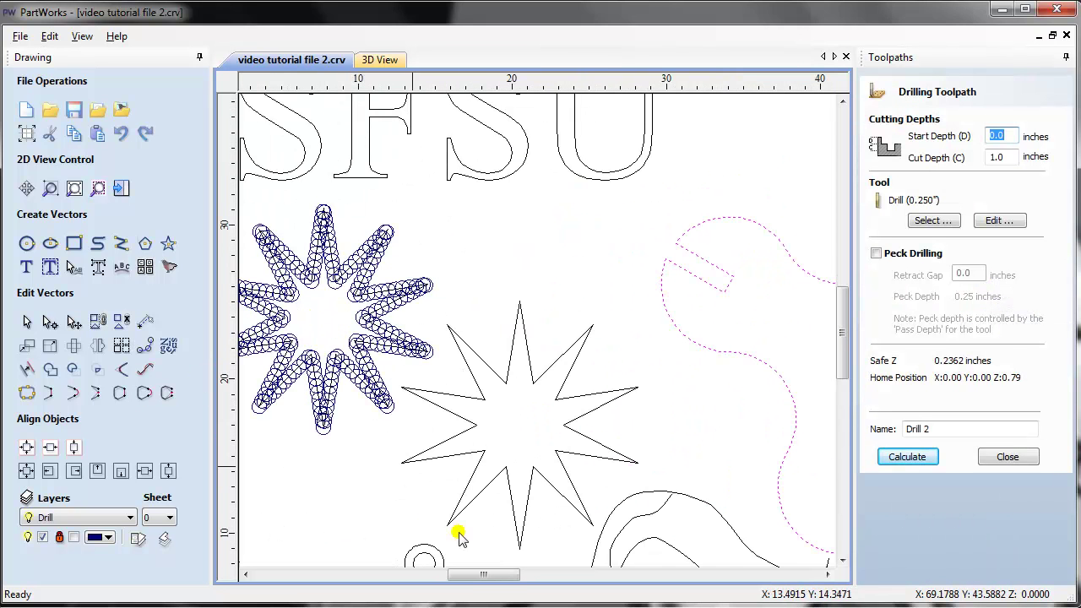
{"action": "left_click_drag", "start_coordinate": [494, 583], "coordinate": [477, 581]}
{"action": "scroll", "coordinate": [337, 398], "scroll_direction": "up", "scroll_amount": 1}
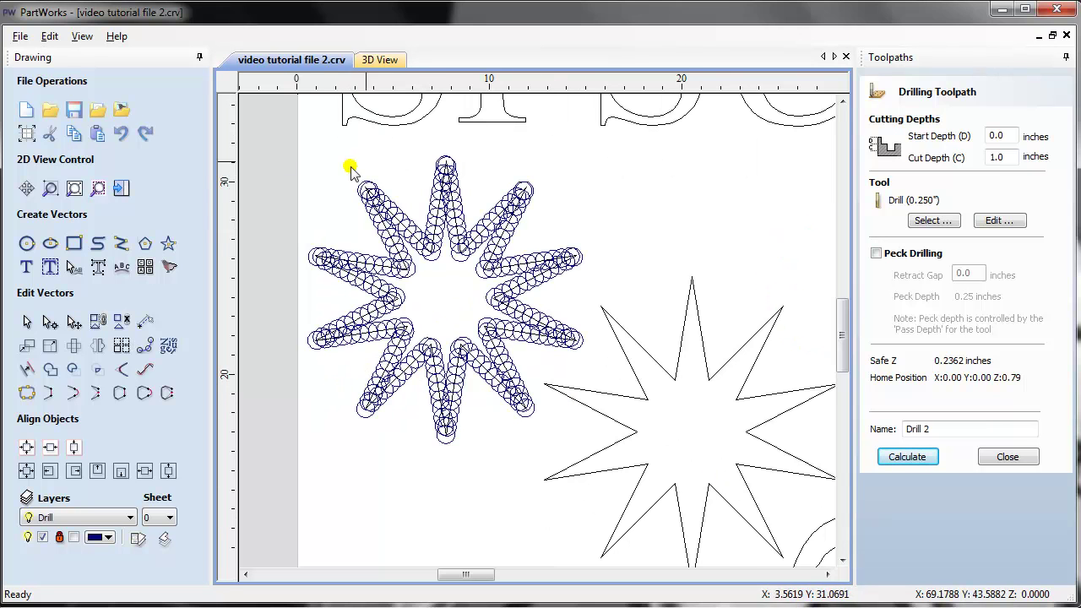
{"action": "left_click", "coordinate": [1009, 456]}
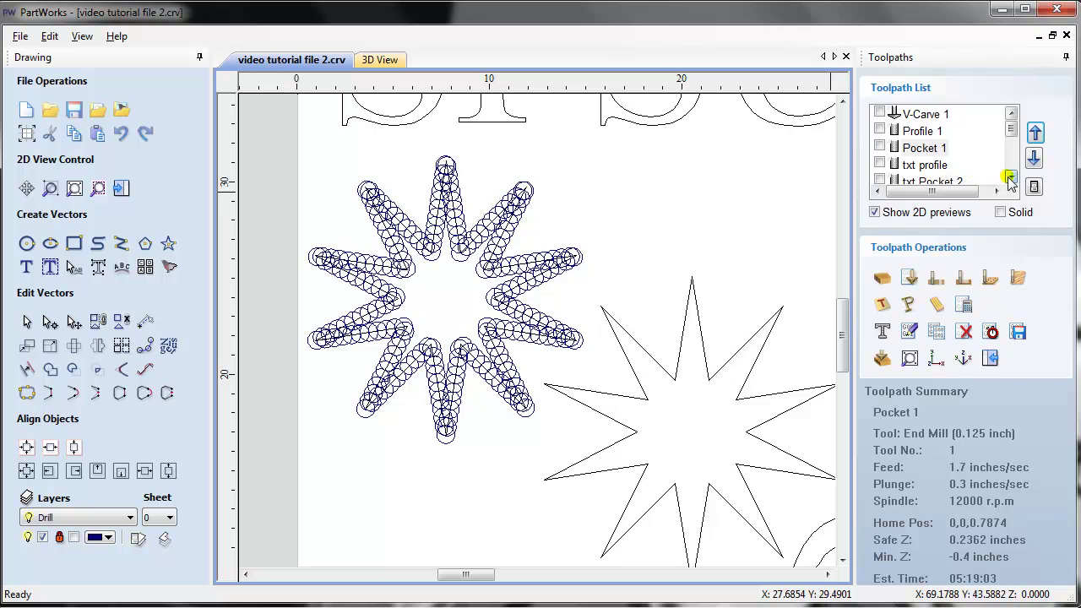
- Reopen the existing Drill 1 toolpath, recalculate it for the star's circles and close the form
{"action": "scroll", "coordinate": [1000, 173], "scroll_direction": "down", "scroll_amount": 1}
{"action": "double_click", "coordinate": [912, 164]}
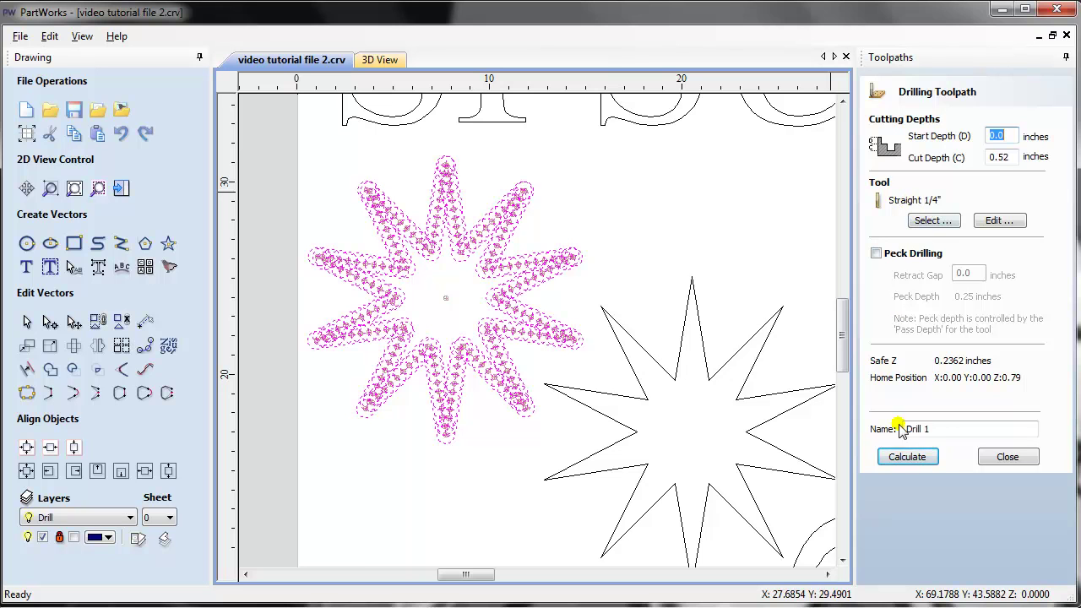
{"action": "left_click", "coordinate": [903, 456]}
{"action": "left_click", "coordinate": [994, 458]}
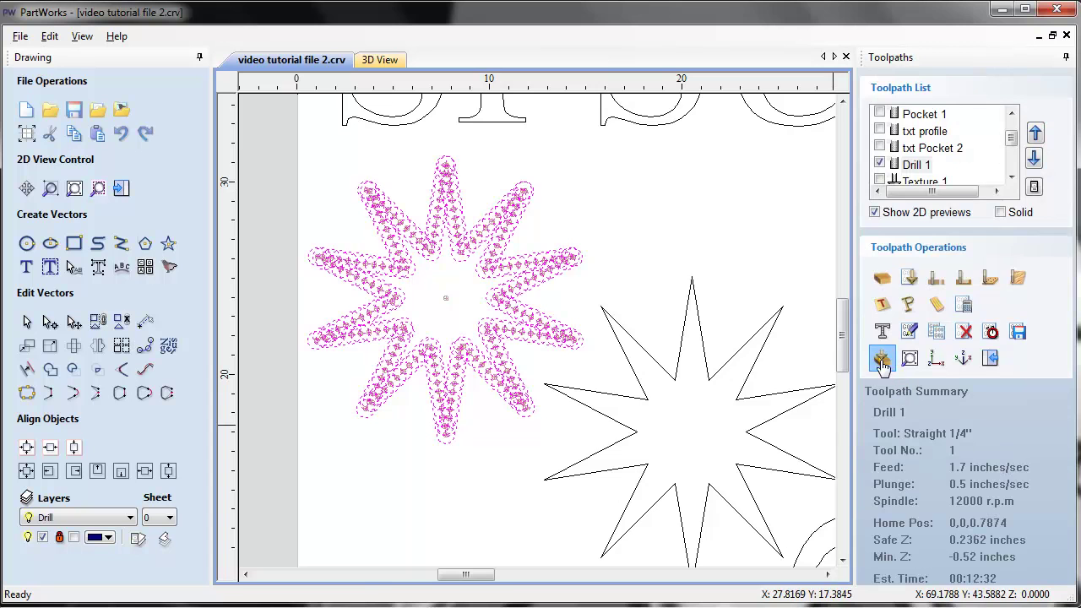
- Simulate the Drill 1 toolpath in the 3D preview, seen from above
{"action": "left_click", "coordinate": [882, 357]}
{"action": "left_click", "coordinate": [784, 92]}
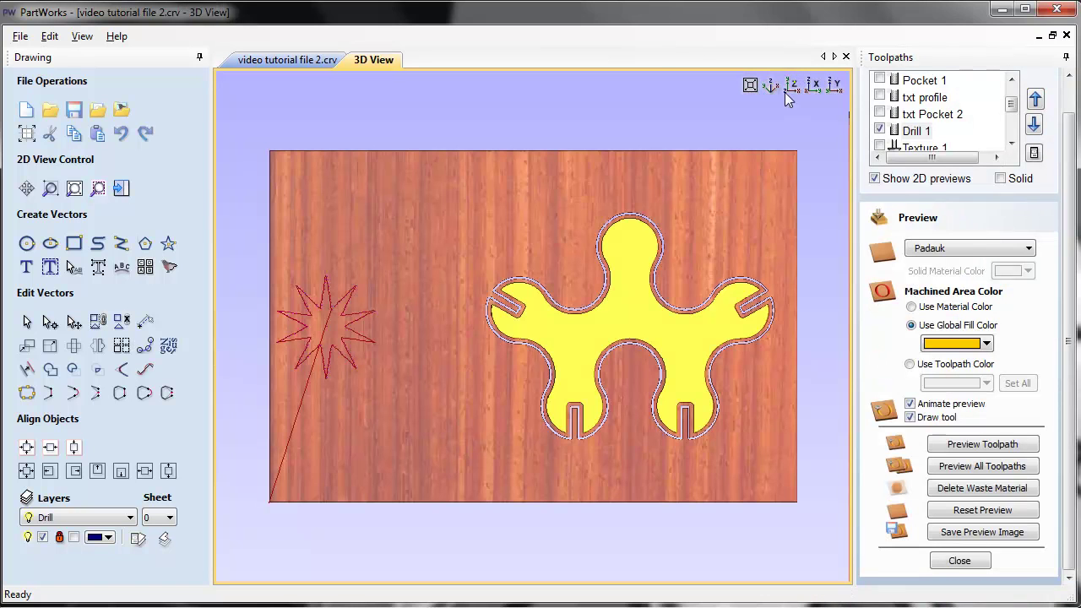
{"action": "left_click", "coordinate": [922, 131]}
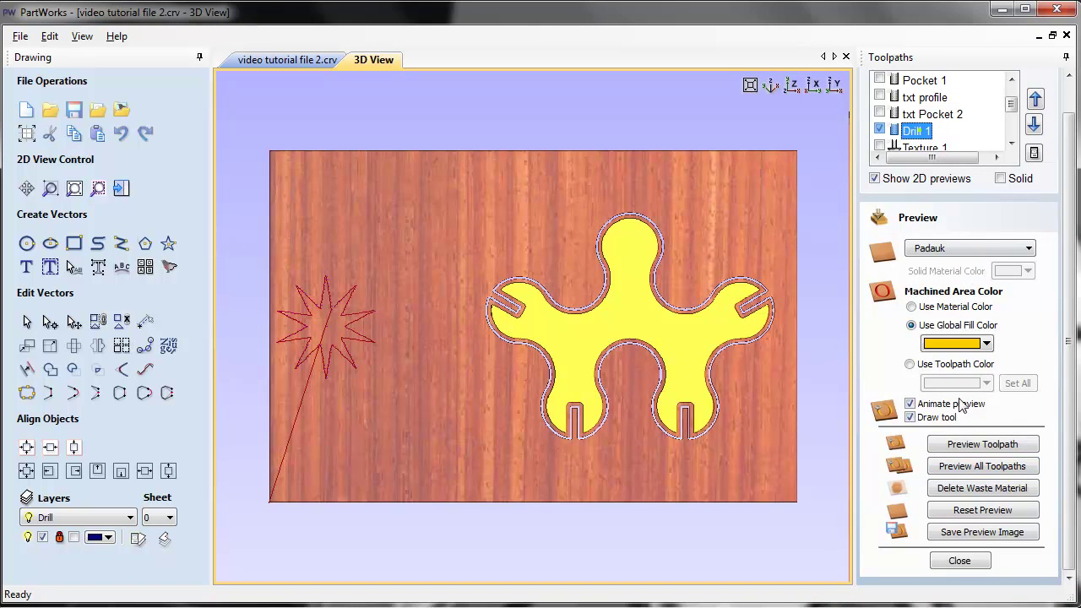
{"action": "left_click", "coordinate": [959, 449]}
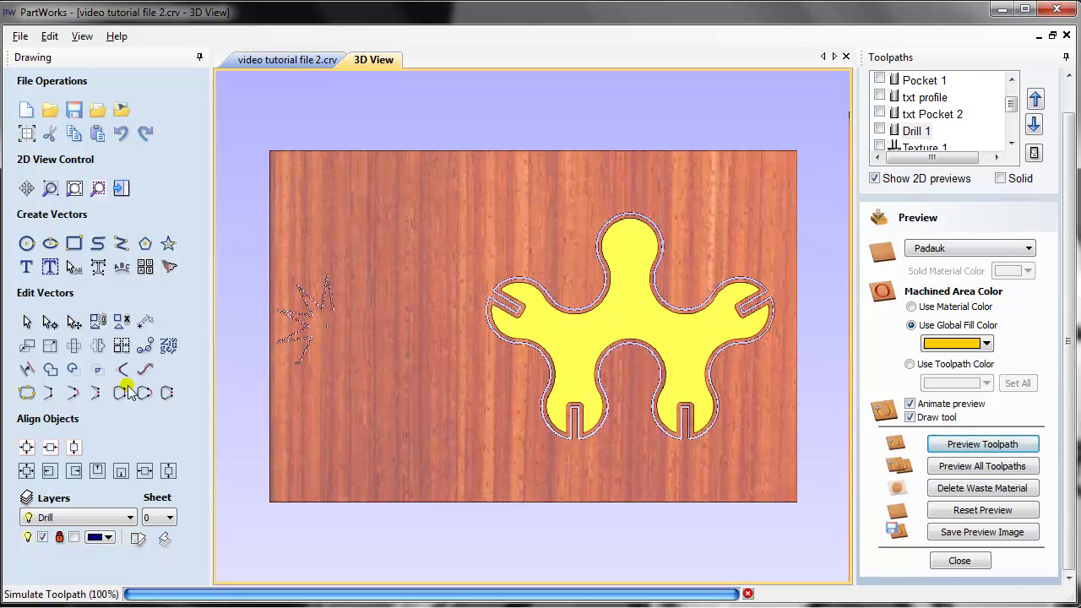
- Examine the drilled star holes up close and compare them with the circles in the 2D drawing
{"action": "scroll", "coordinate": [298, 372], "scroll_direction": "up", "scroll_amount": 3}
{"action": "middle_click_drag", "start_coordinate": [370, 358], "coordinate": [601, 357]}
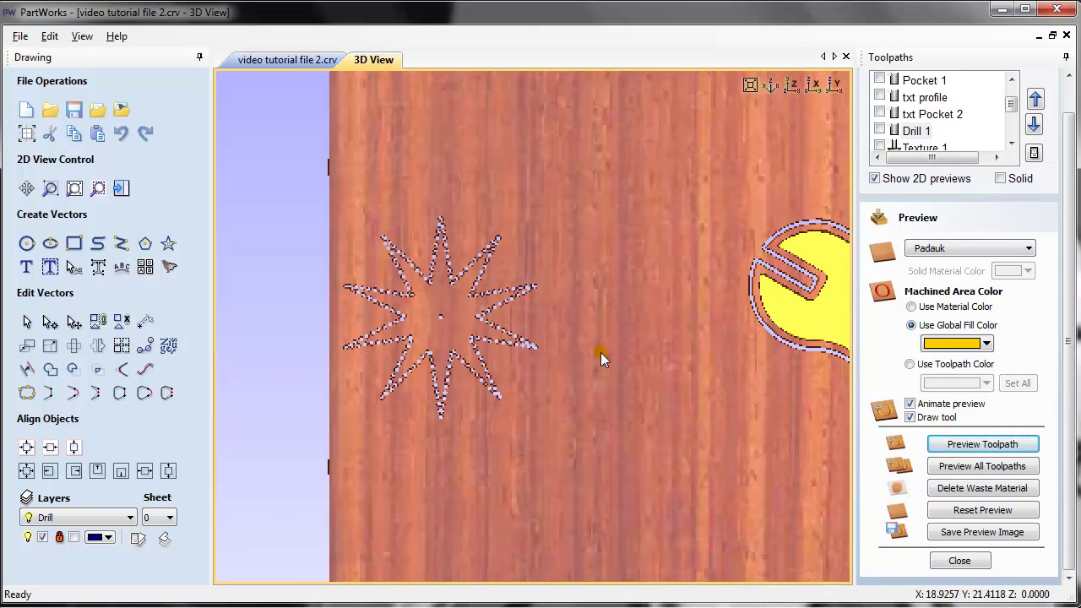
{"action": "middle_click_drag", "start_coordinate": [385, 333], "coordinate": [485, 324]}
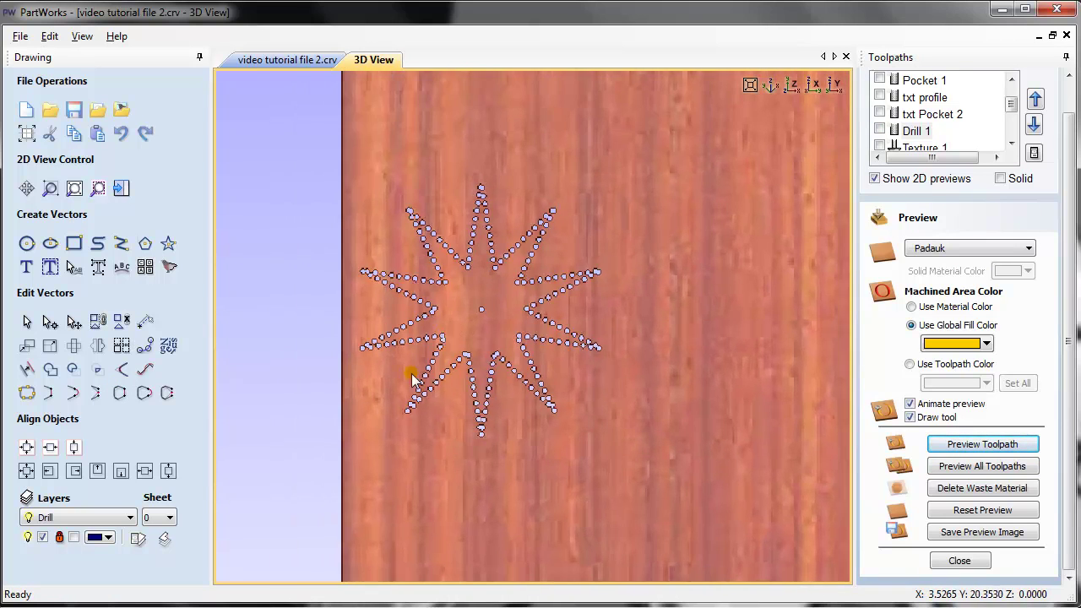
{"action": "left_click_drag", "start_coordinate": [564, 438], "coordinate": [441, 361]}
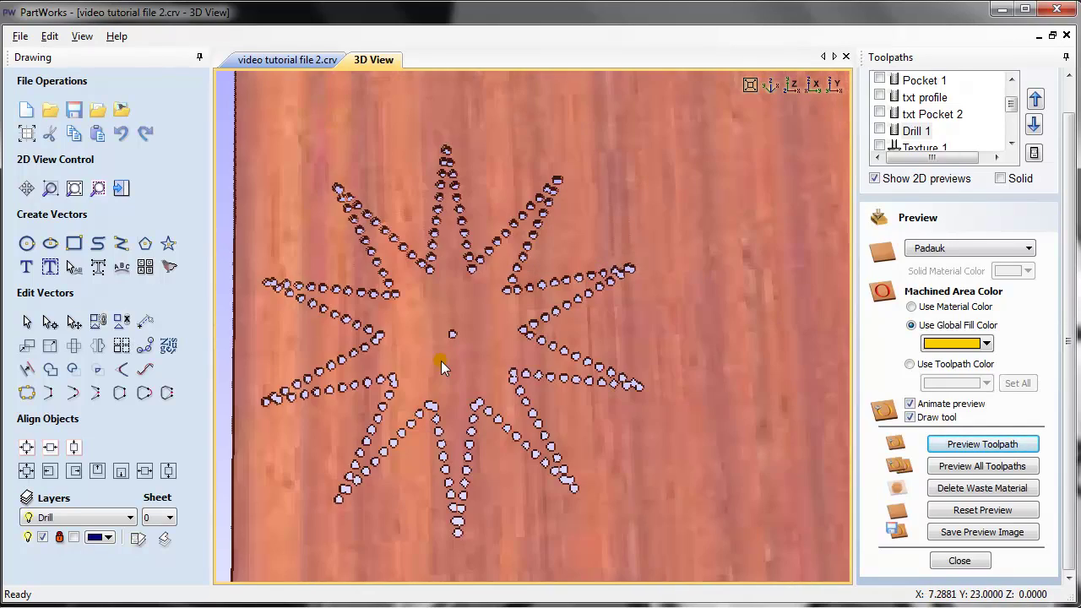
{"action": "left_click", "coordinate": [285, 59]}
{"action": "scroll", "coordinate": [347, 283], "scroll_direction": "up", "scroll_amount": 4}
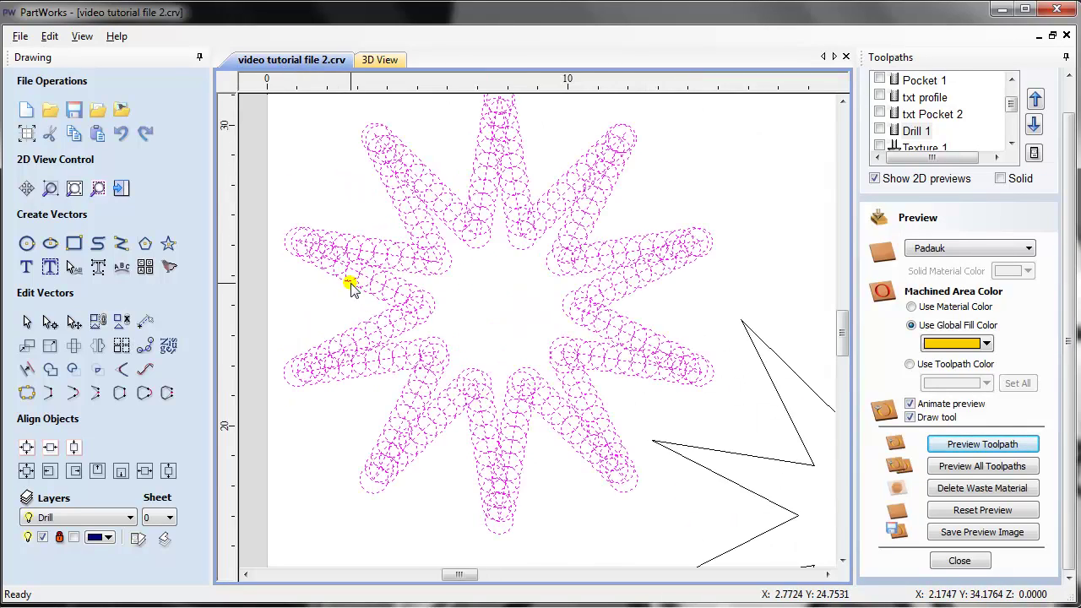
{"action": "scroll", "coordinate": [384, 253], "scroll_direction": "up", "scroll_amount": 2}
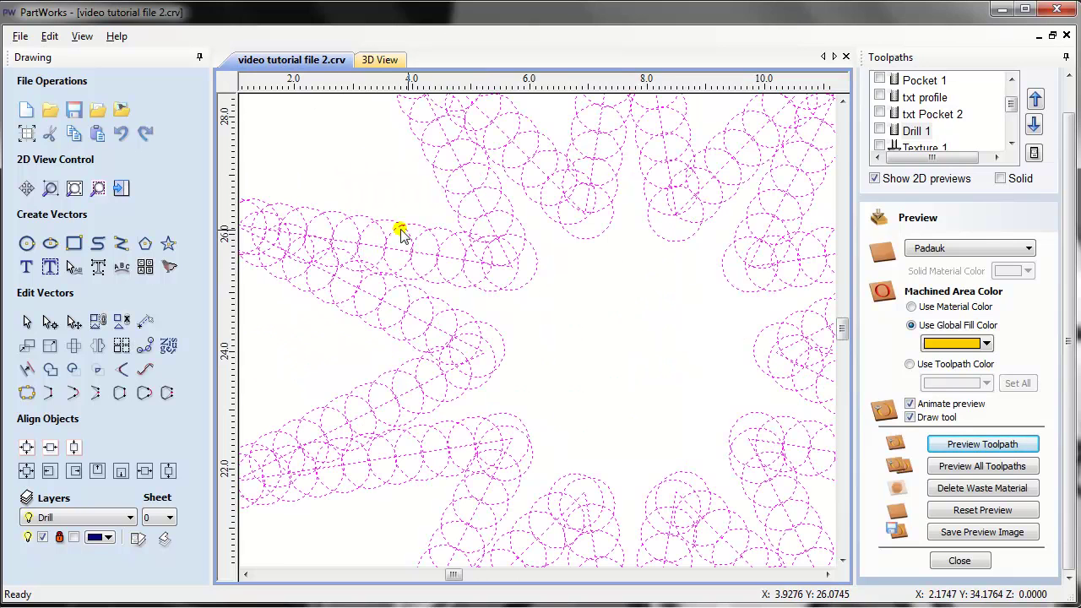
{"action": "left_click", "coordinate": [376, 61]}
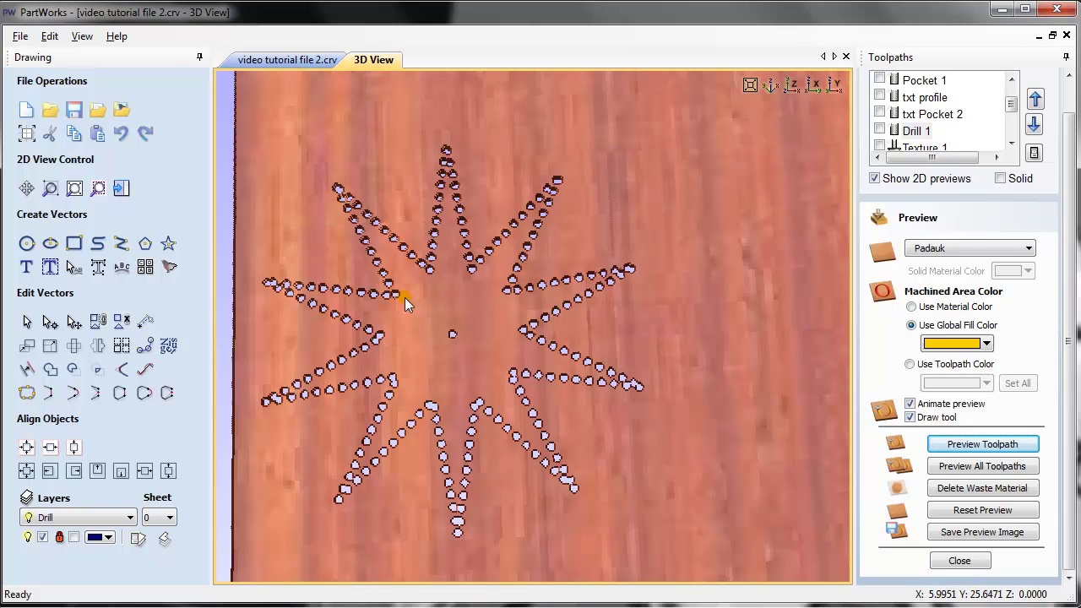
{"action": "left_click", "coordinate": [312, 60]}
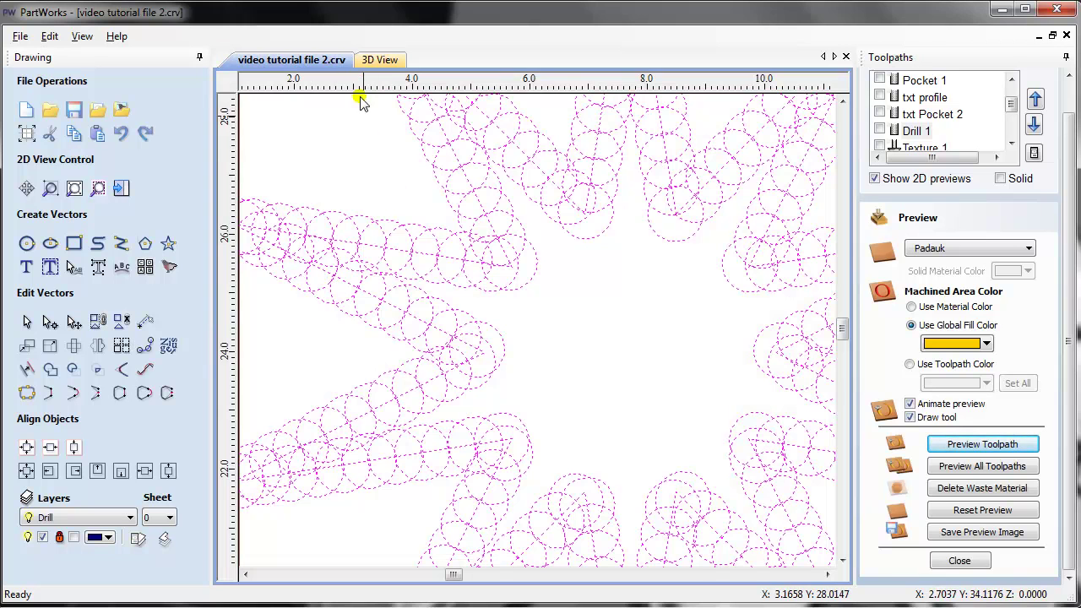
{"action": "left_click", "coordinate": [368, 60]}
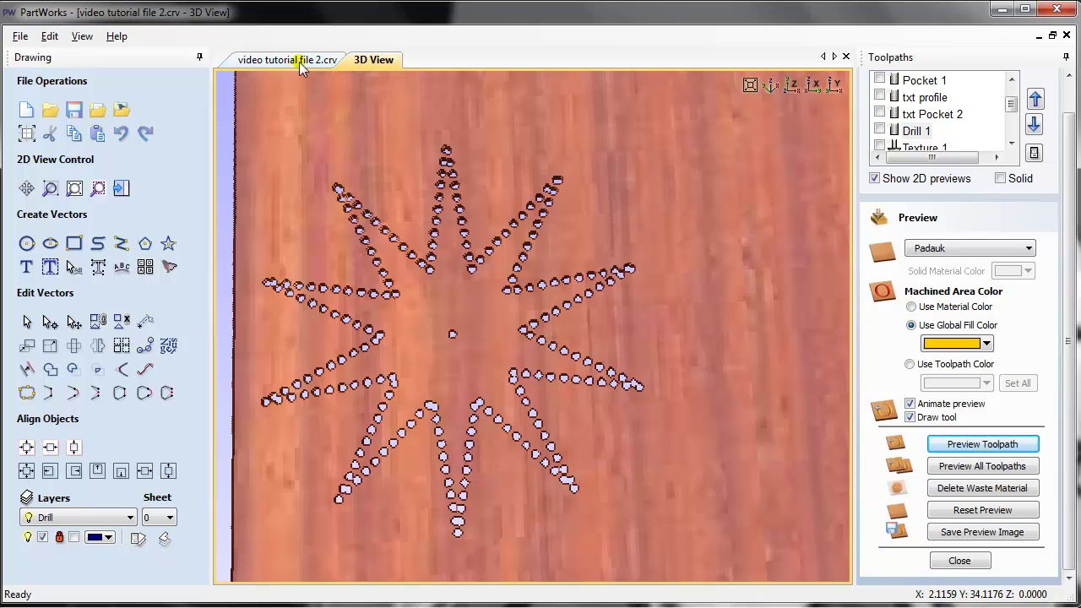
- Draw a rectangle about 4.6 by 2.1 inches below the circle star in the 2D drawing
{"action": "left_click", "coordinate": [74, 244]}
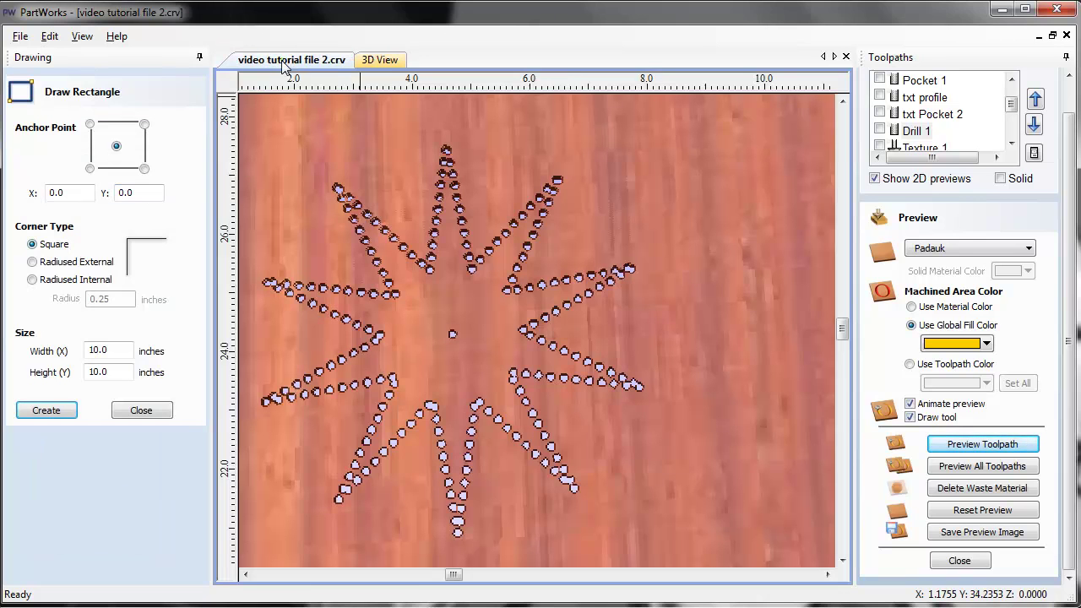
{"action": "scroll", "coordinate": [576, 357], "scroll_direction": "down", "scroll_amount": 2}
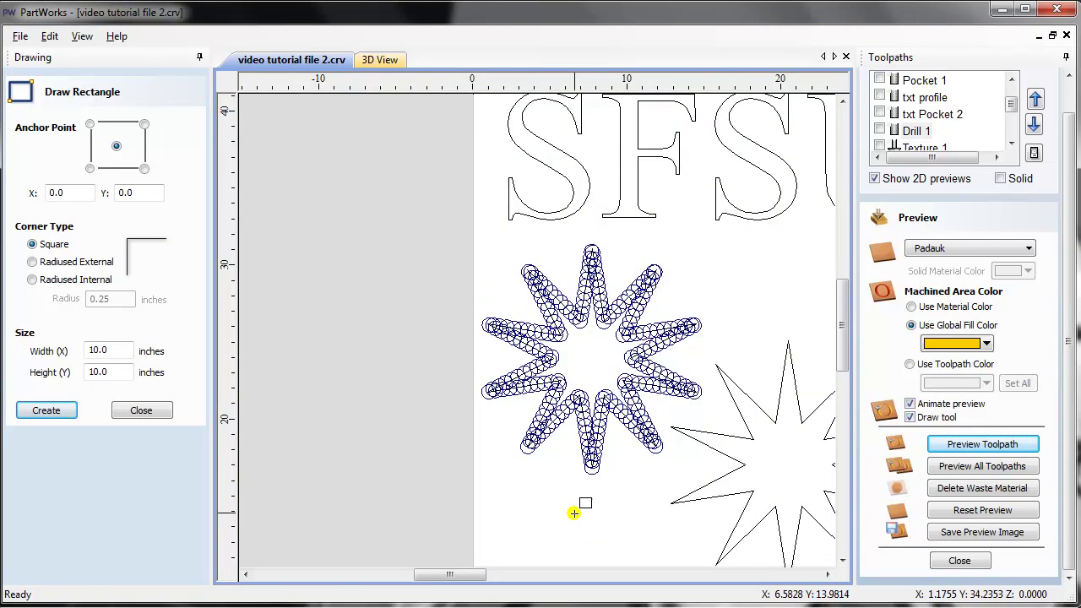
{"action": "scroll", "coordinate": [552, 506], "scroll_direction": "up", "scroll_amount": 1}
{"action": "left_click_drag", "start_coordinate": [507, 509], "coordinate": [595, 550]}
{"action": "left_click", "coordinate": [141, 411]}
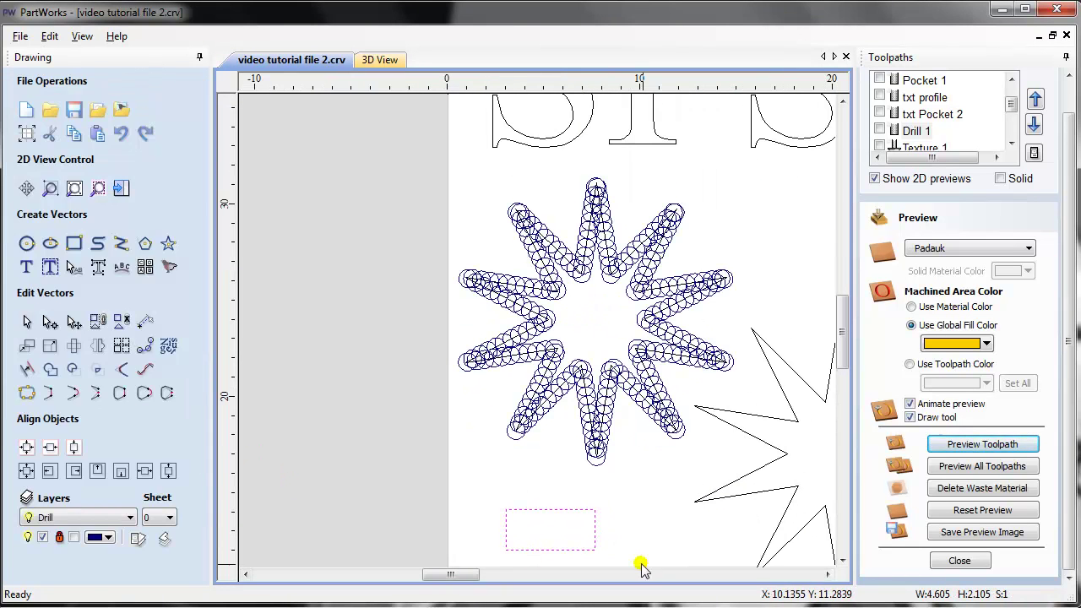
- Add the new rectangle to the vectors of Drill 1 and recalculate the toolpath, accepting the cut through the material
{"action": "left_click", "coordinate": [579, 514]}
{"action": "double_click", "coordinate": [916, 131]}
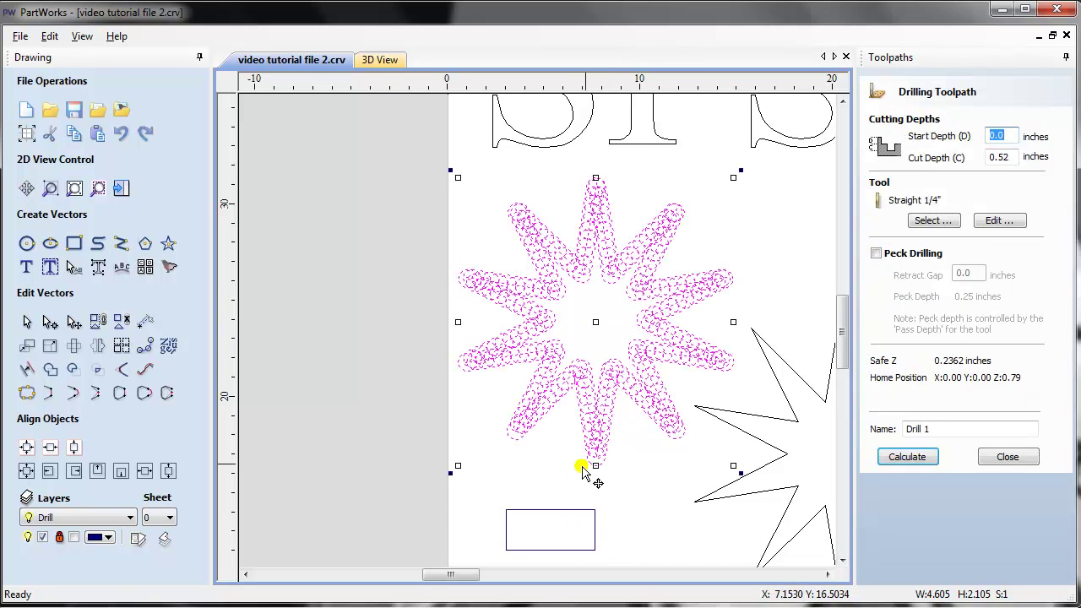
{"action": "left_click", "coordinate": [560, 514], "text": "shift"}
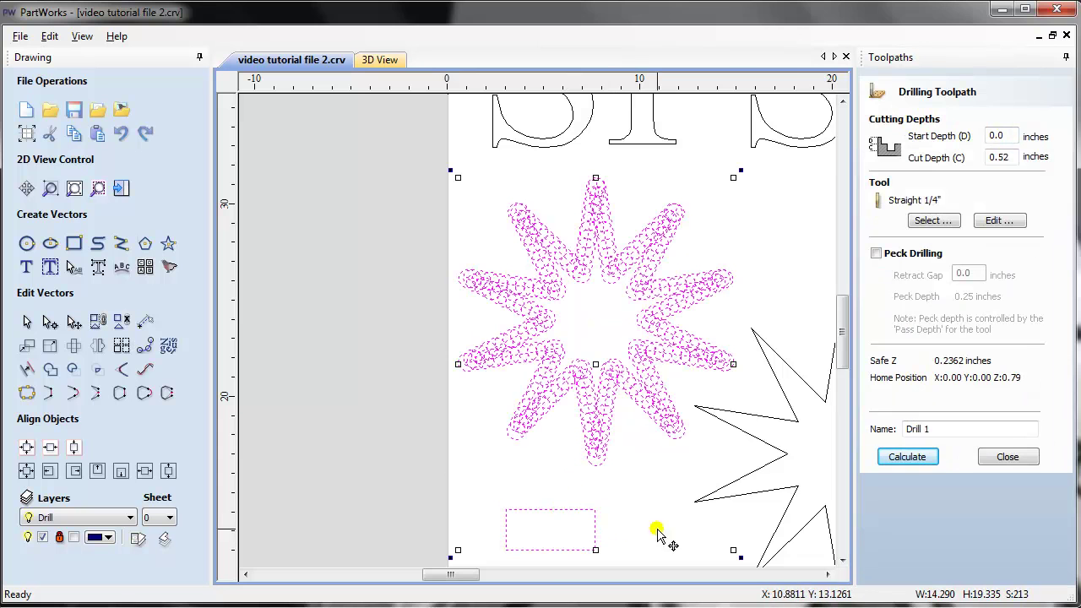
{"action": "left_click", "coordinate": [910, 461]}
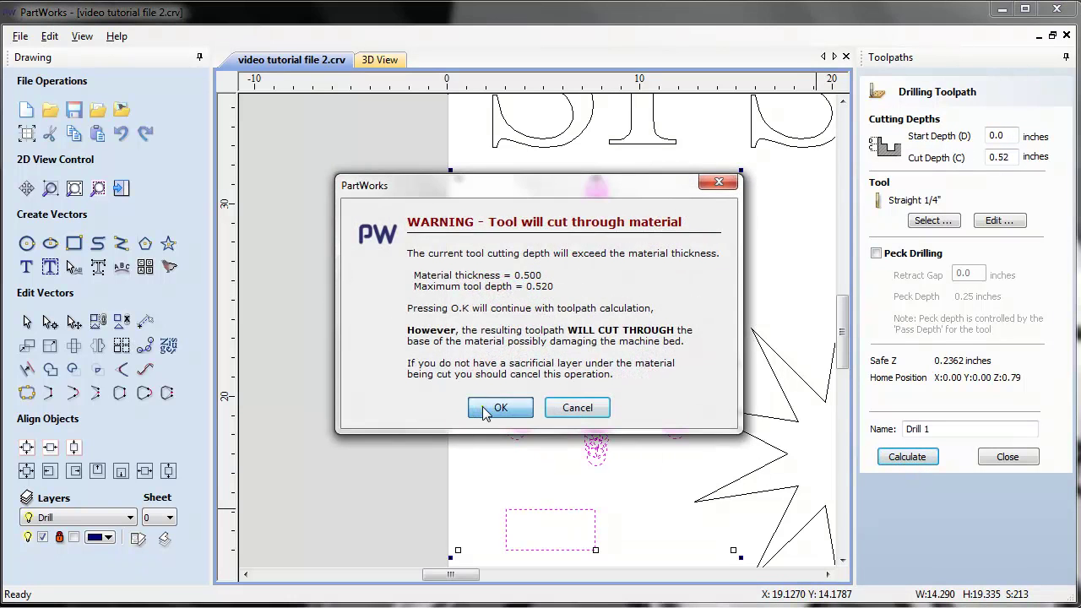
{"action": "left_click", "coordinate": [482, 410]}
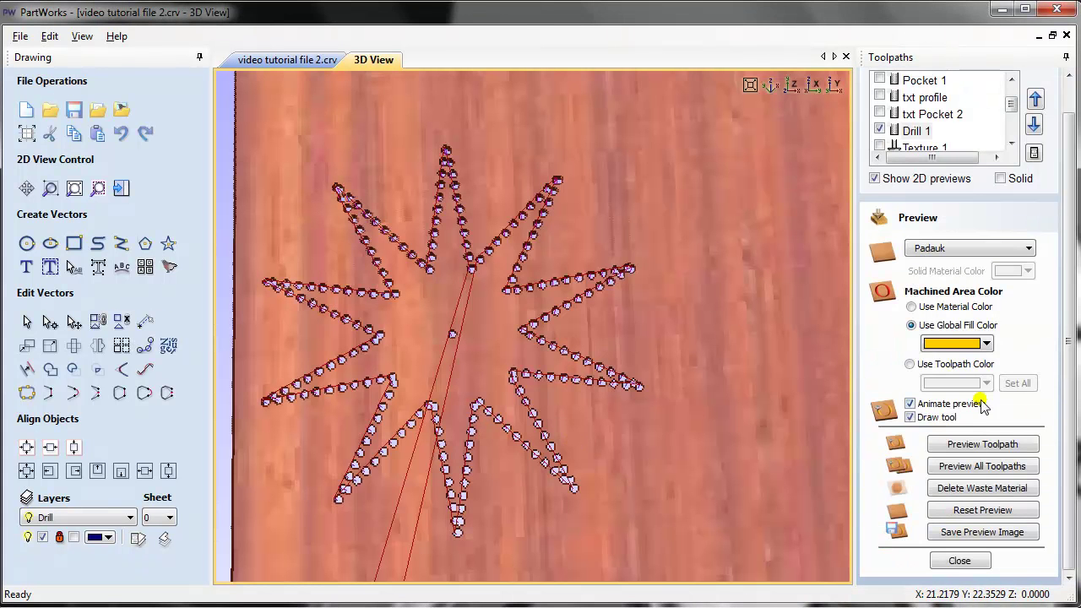
- Reset the 3D preview and compare the recalculated Drill 1 path with the star and rectangle in the 2D drawing
{"action": "left_click", "coordinate": [980, 511]}
{"action": "scroll", "coordinate": [572, 434], "scroll_direction": "up", "scroll_amount": 2}
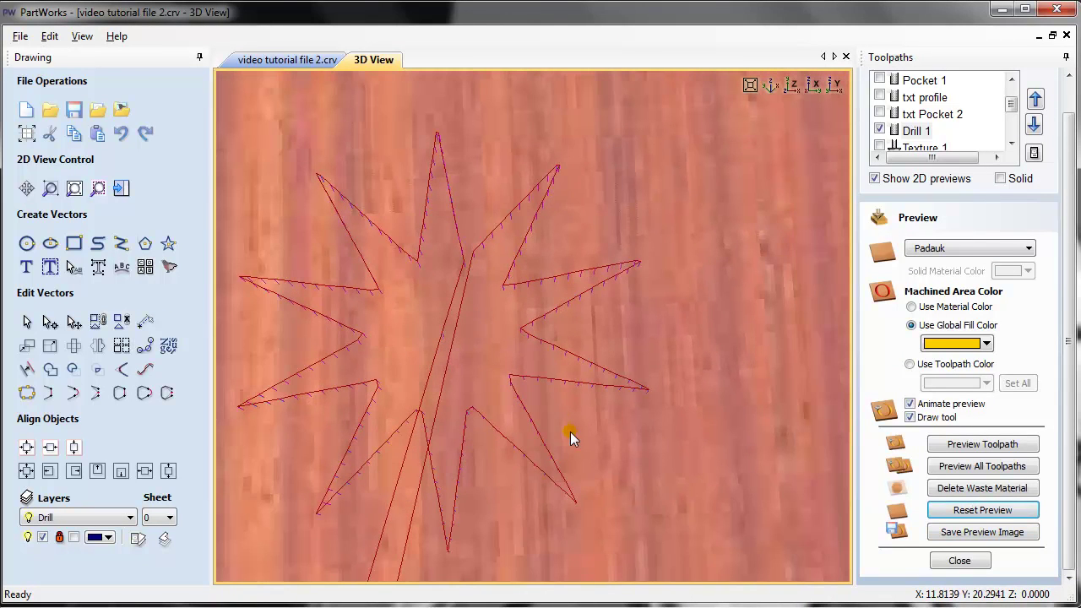
{"action": "middle_click_drag", "start_coordinate": [529, 472], "coordinate": [570, 232]}
{"action": "scroll", "coordinate": [571, 235], "scroll_direction": "down", "scroll_amount": 4}
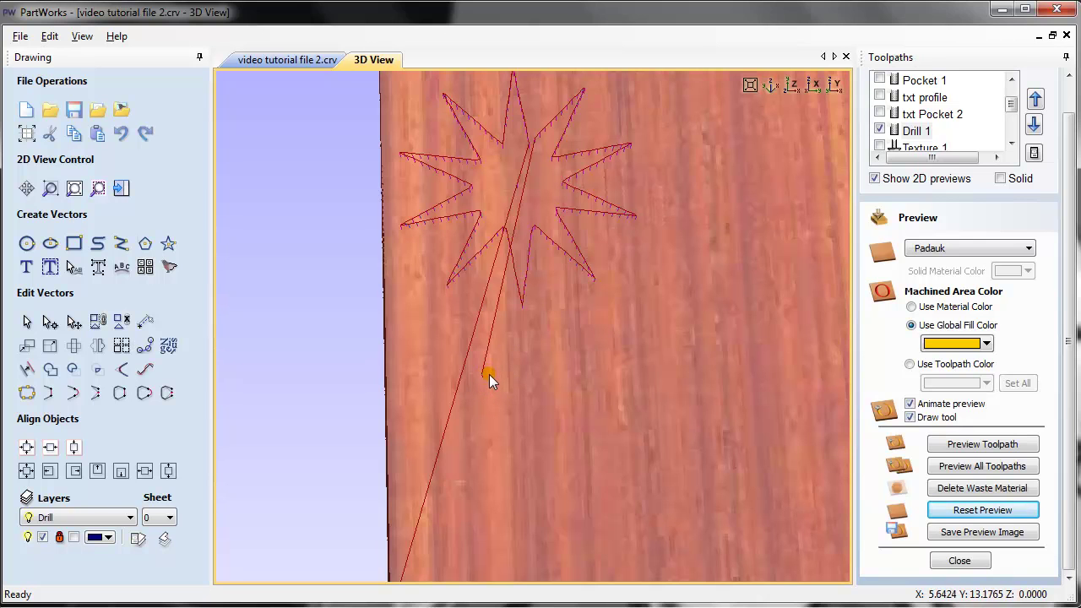
{"action": "left_click", "coordinate": [300, 60]}
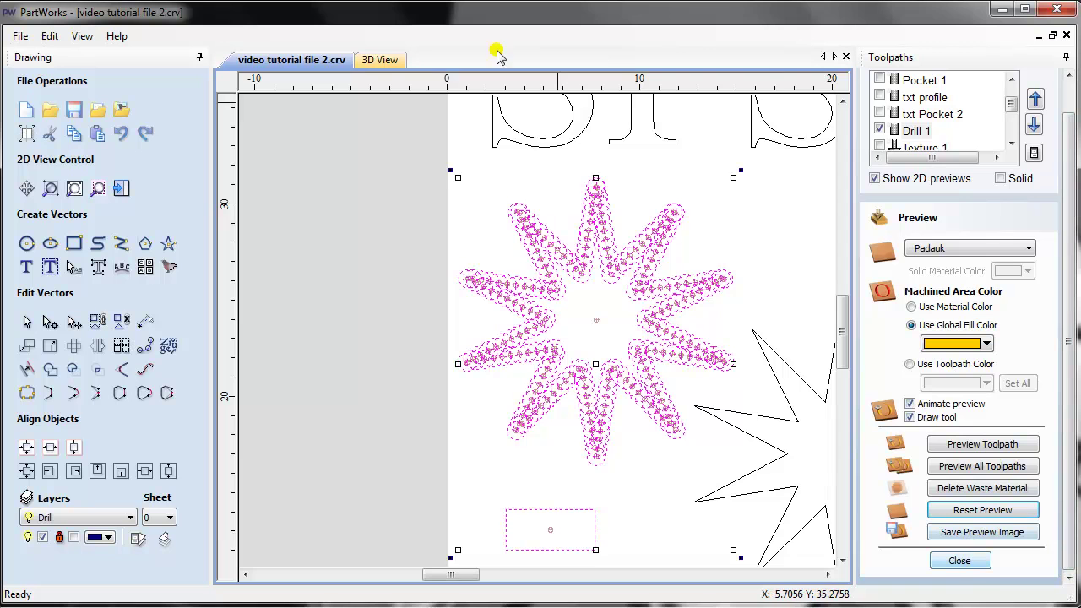
{"action": "left_click", "coordinate": [381, 60]}
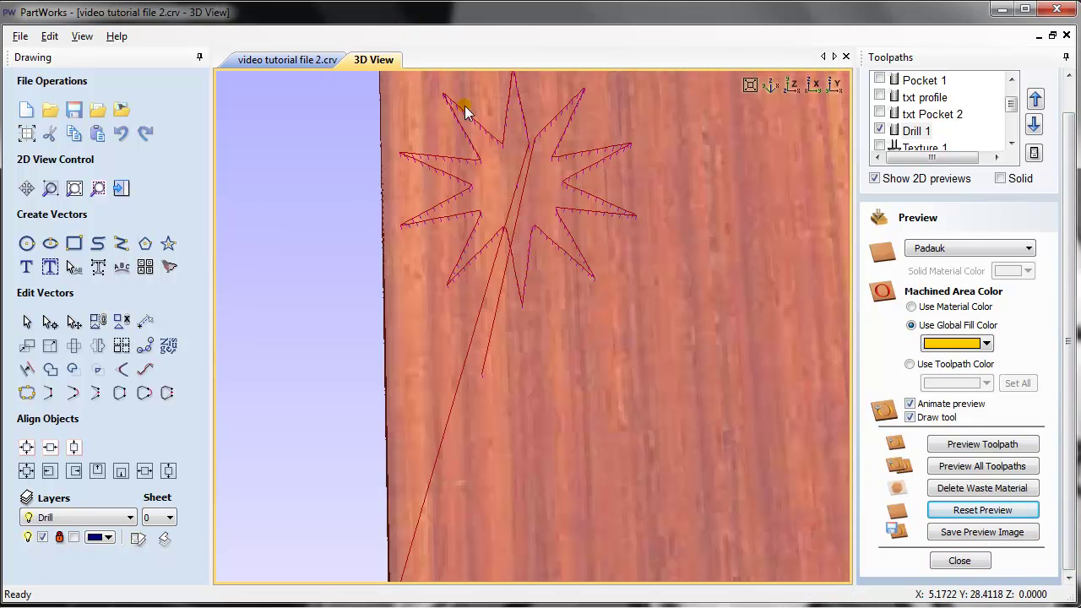
- Simulate the recalculated Drill 1 toolpath to show where the rectangle is drilled, and return to the 2D drawing
{"action": "left_click_drag", "start_coordinate": [738, 435], "coordinate": [828, 469]}
{"action": "left_click", "coordinate": [960, 447]}
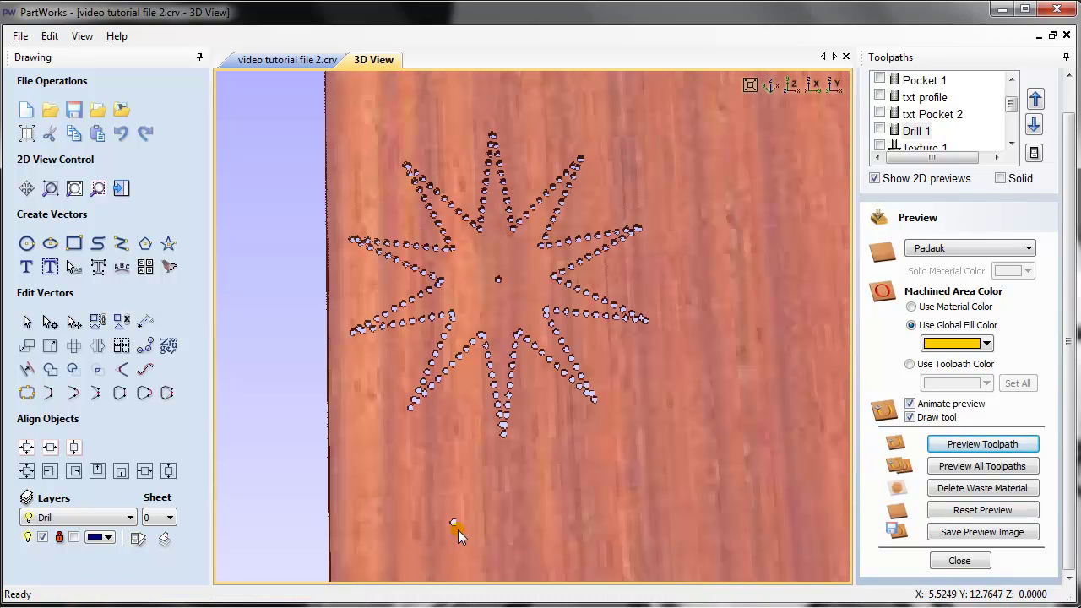
{"action": "left_click", "coordinate": [295, 60]}
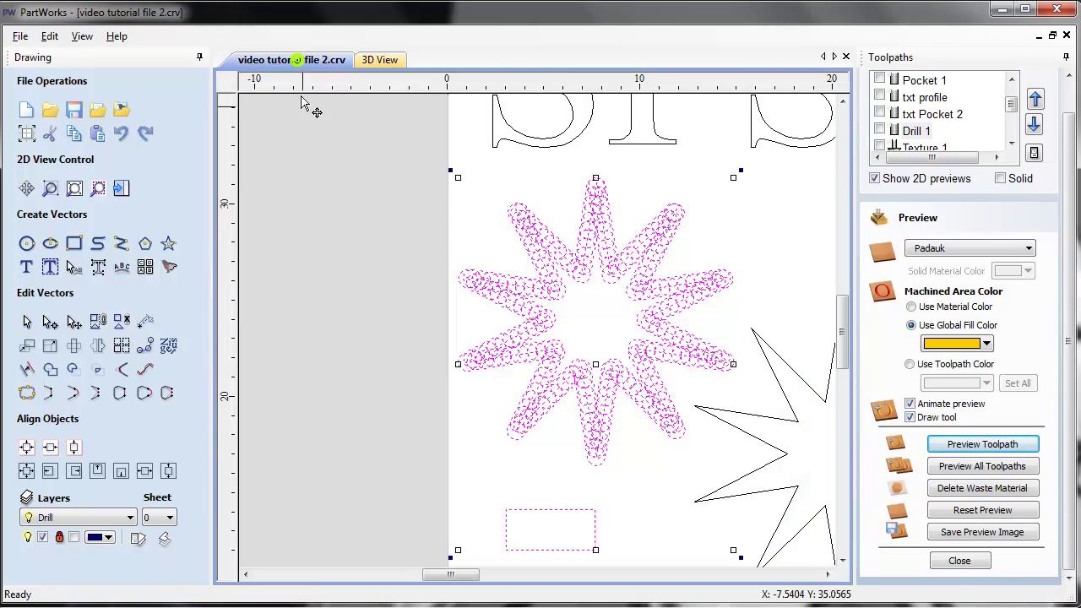
{"action": "left_click_drag", "start_coordinate": [839, 349], "coordinate": [839, 365]}
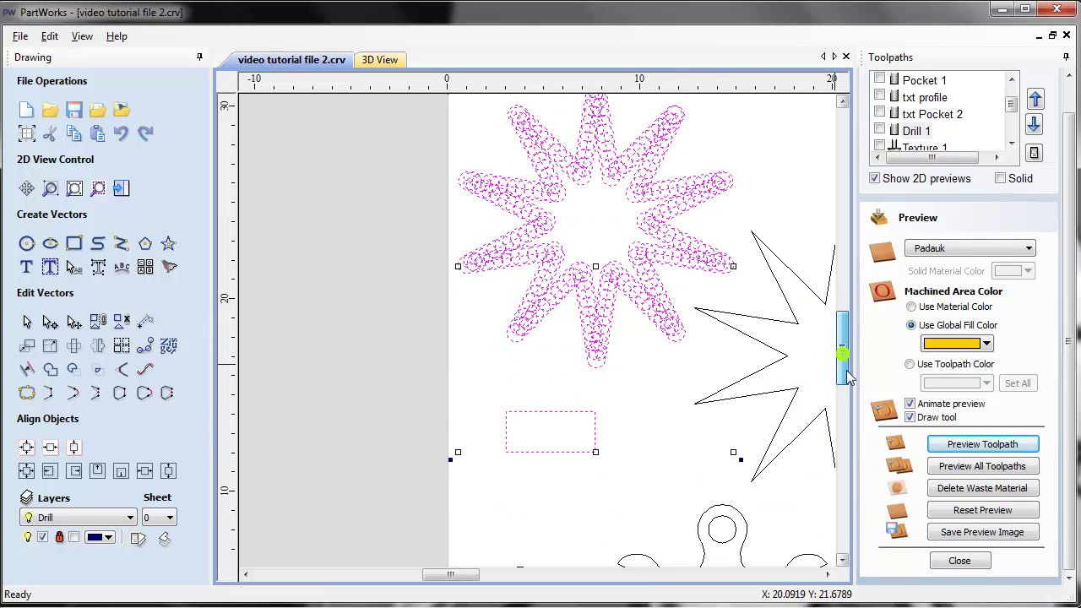
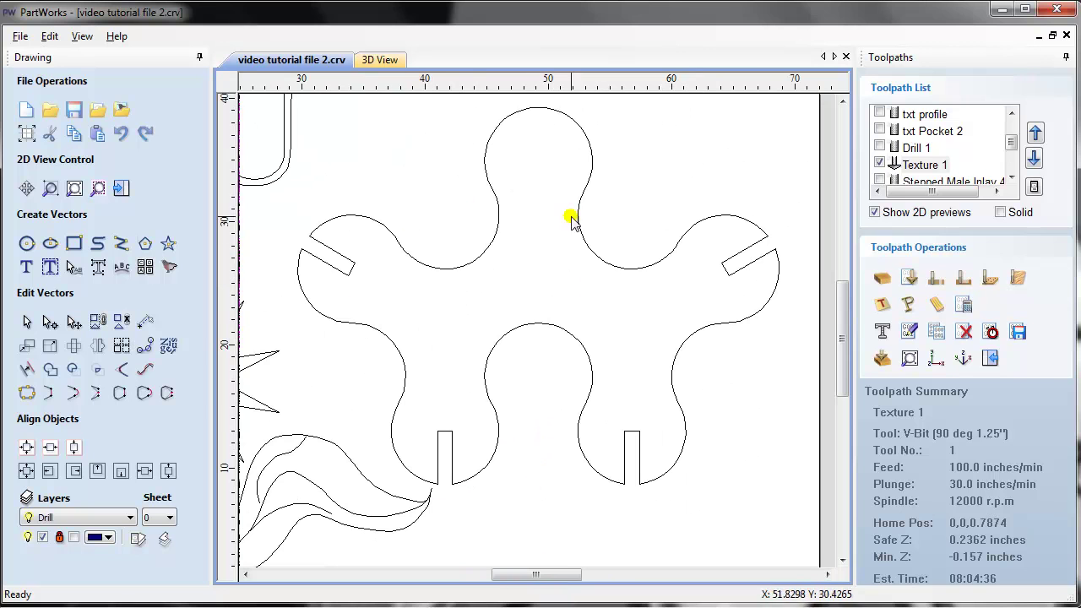
- Recalculate the Texture 1 toolpath for the large five-lobed shape and show its path in the 3D preview
{"action": "double_click", "coordinate": [926, 166]}
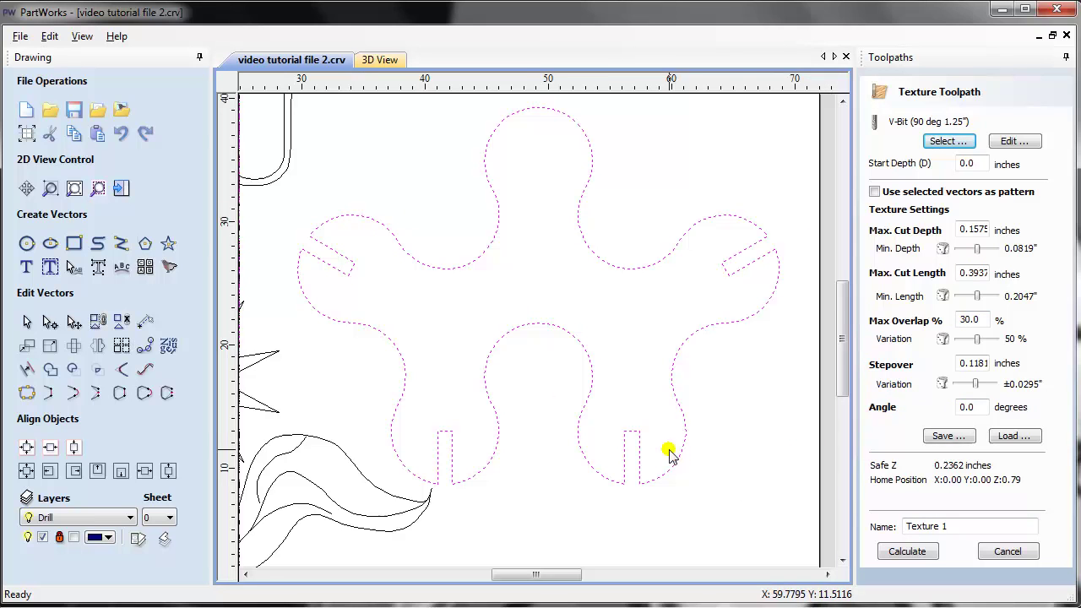
{"action": "left_click", "coordinate": [907, 550]}
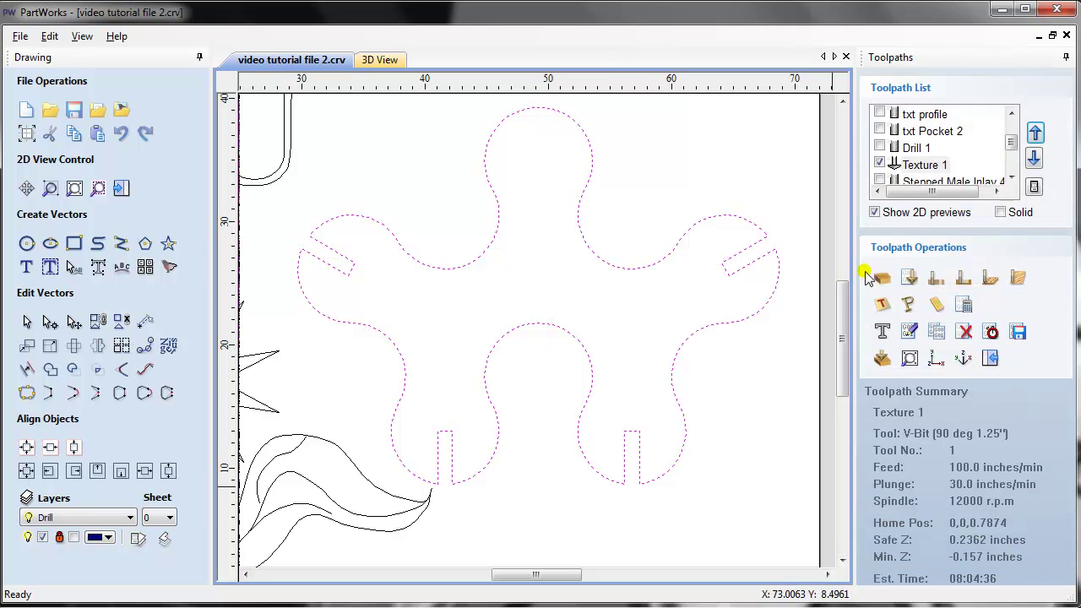
{"action": "left_click", "coordinate": [882, 358]}
{"action": "scroll", "coordinate": [548, 359], "scroll_direction": "up", "scroll_amount": 3}
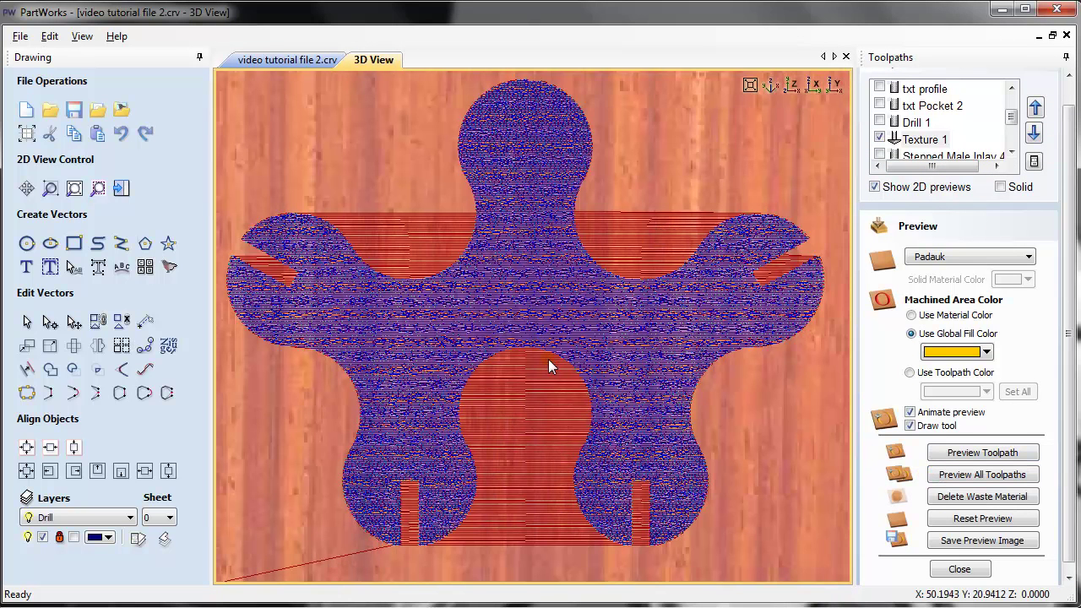
- Simulate the Texture 1 toolpath in the 3D preview and tilt the finished five-lobed shape to inspect the texture
{"action": "left_click", "coordinate": [958, 453]}
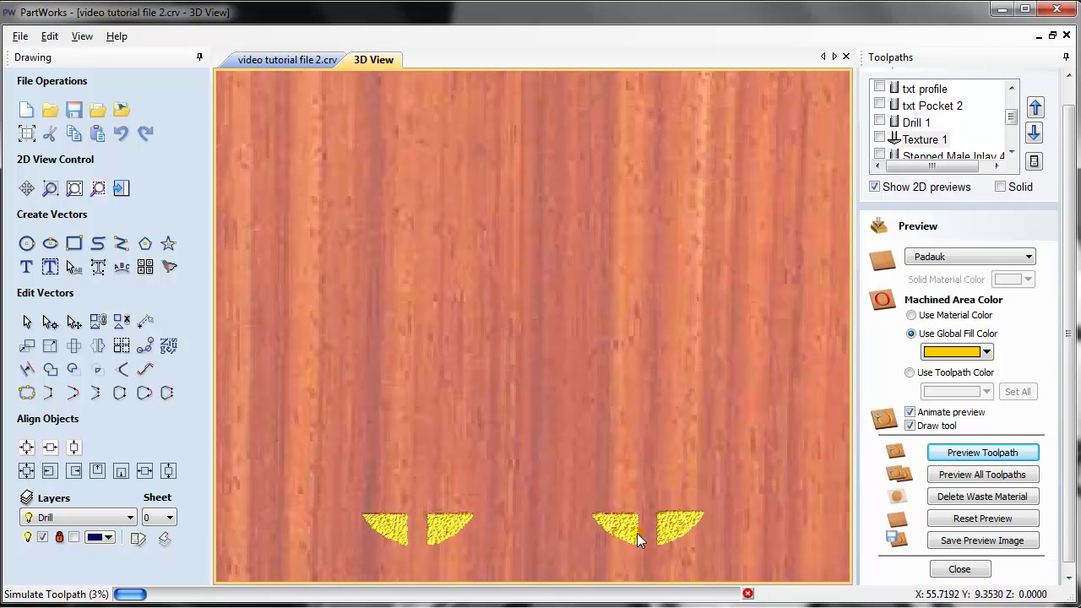
{"action": "key", "text": "F2"}
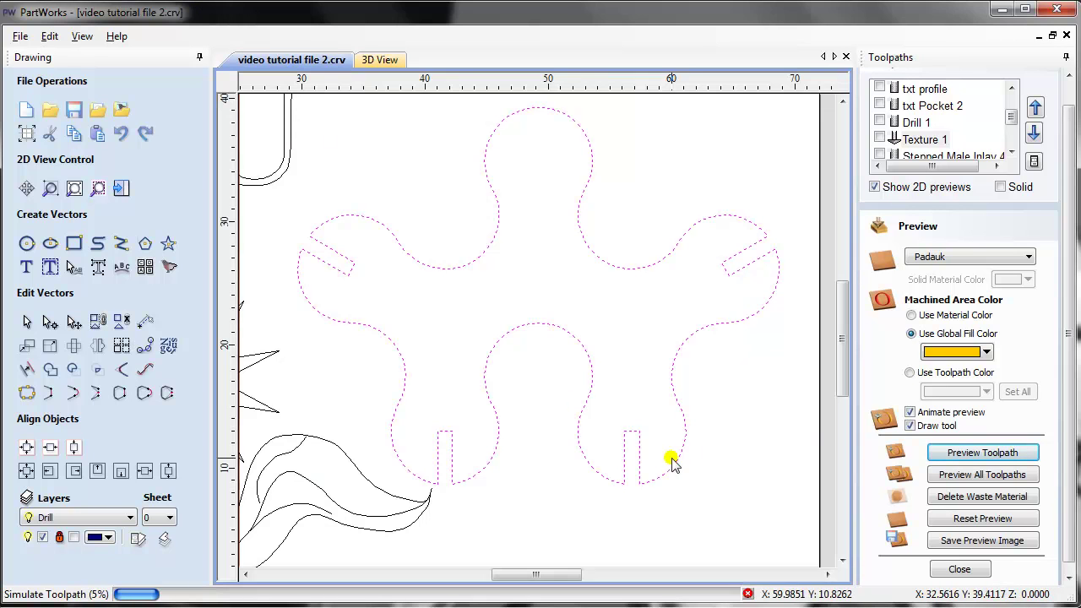
{"action": "key", "text": "F3"}
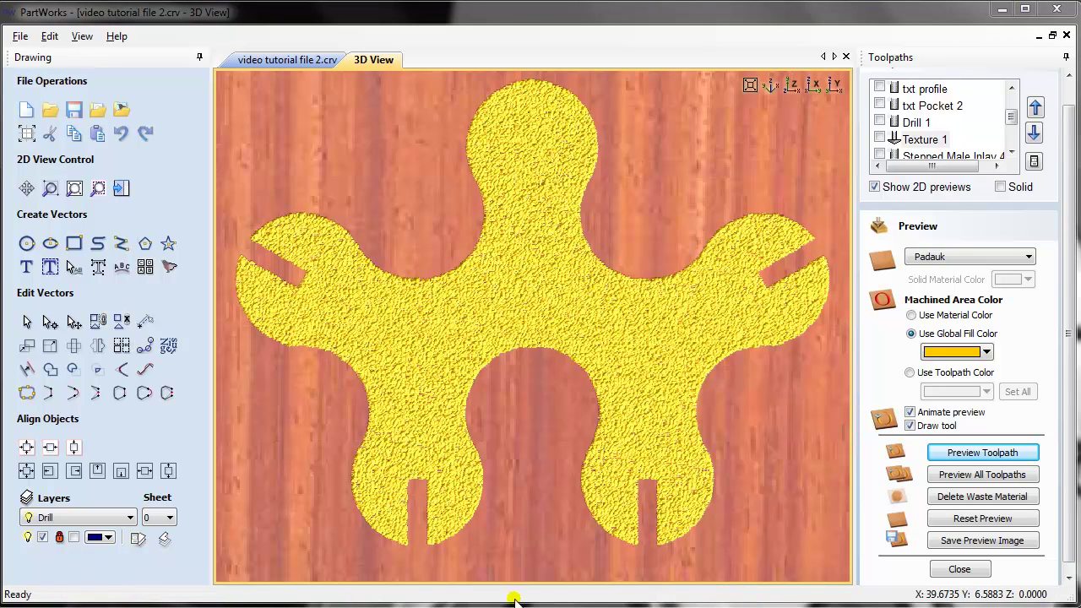
{"action": "left_click_drag", "start_coordinate": [533, 476], "coordinate": [538, 473]}
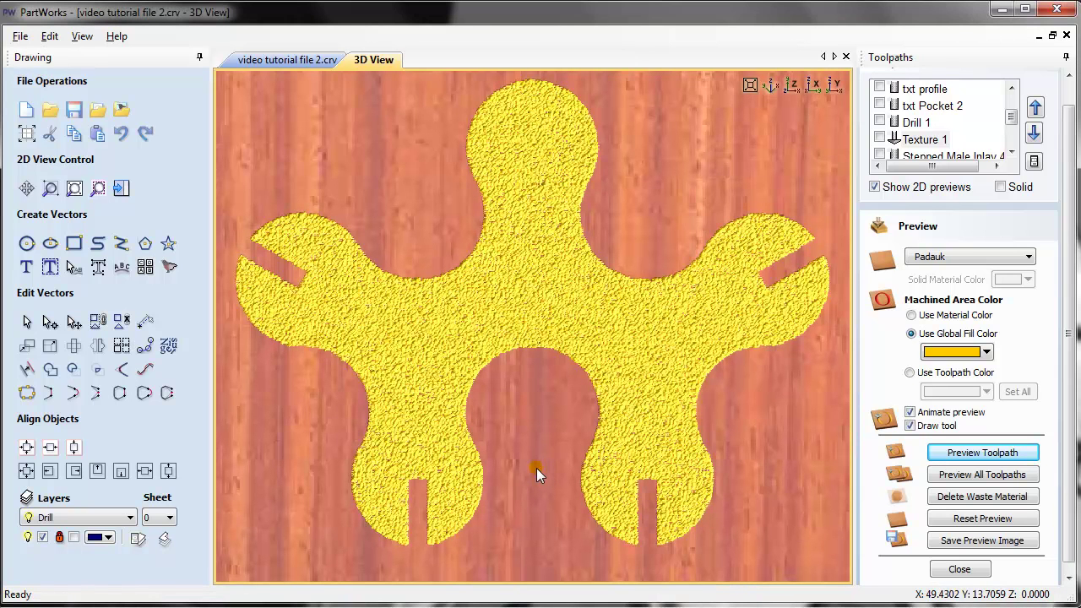
{"action": "left_click_drag", "start_coordinate": [532, 406], "coordinate": [511, 369]}
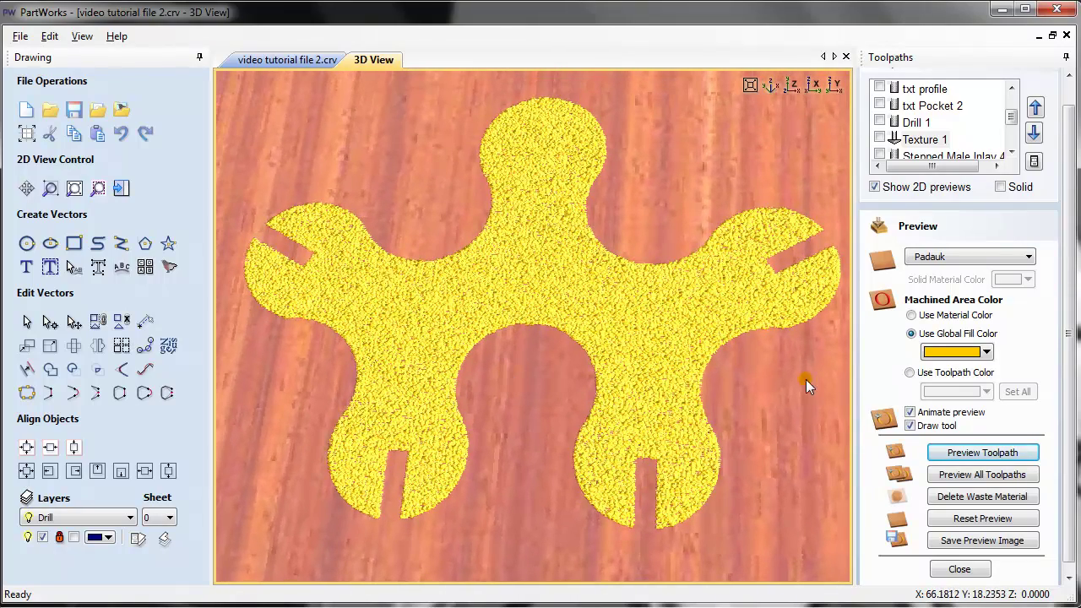
- Show the machined area in the material colour, inspect the texture up close, and restore the global fill colour
{"action": "left_click", "coordinate": [910, 316]}
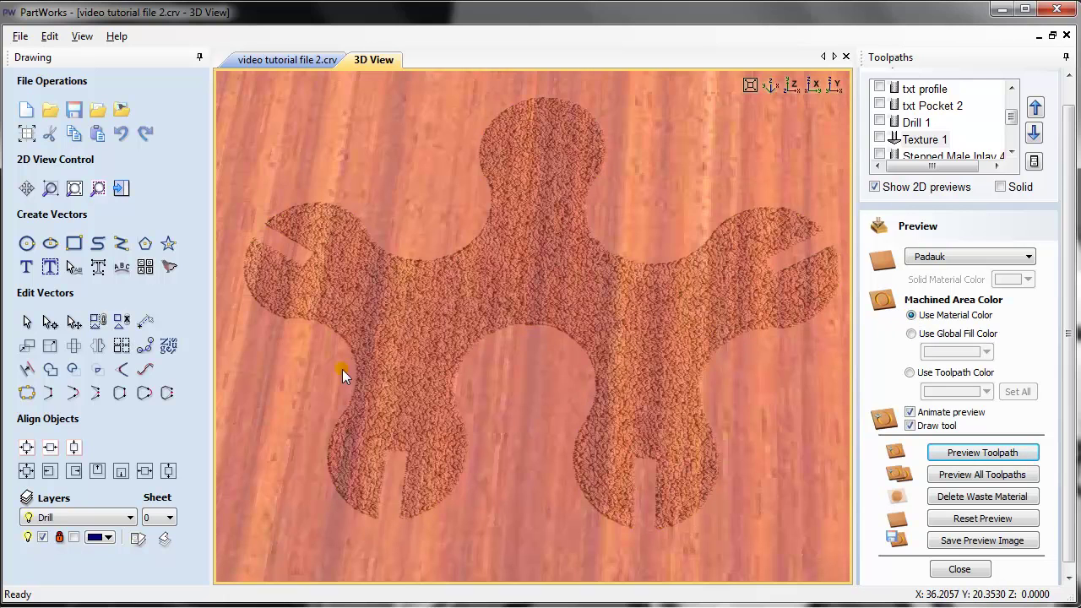
{"action": "scroll", "coordinate": [426, 413], "scroll_direction": "up", "scroll_amount": 5}
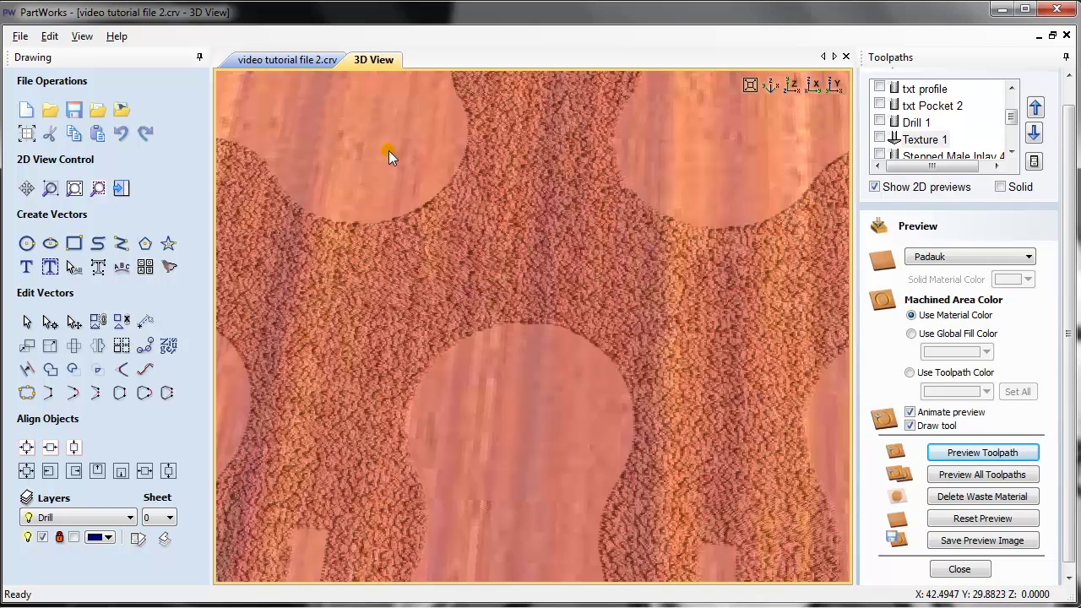
{"action": "scroll", "coordinate": [389, 153], "scroll_direction": "down", "scroll_amount": 5}
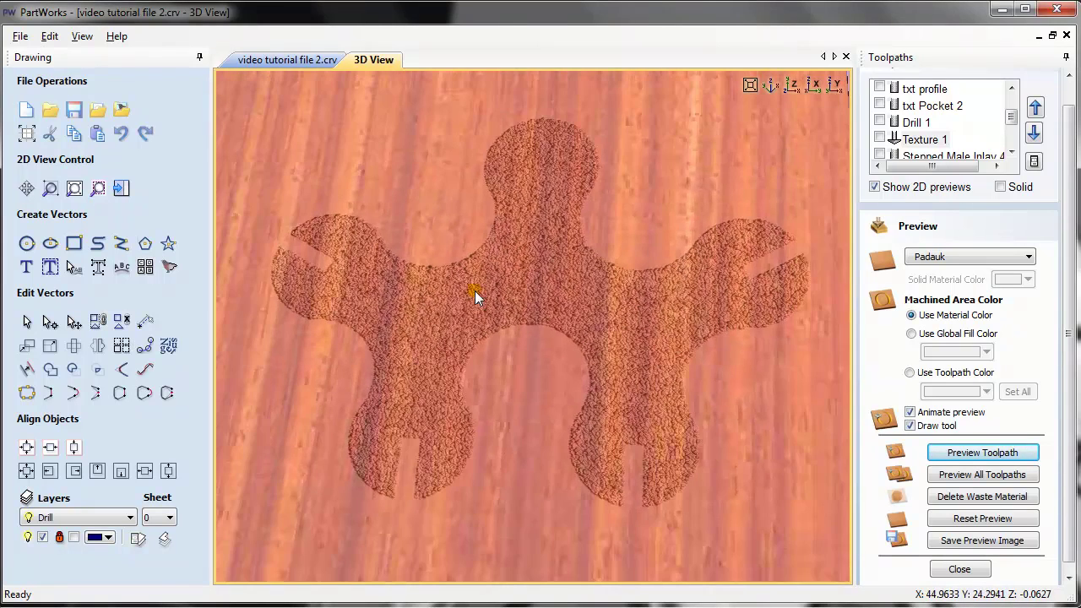
{"action": "left_click", "coordinate": [911, 334]}
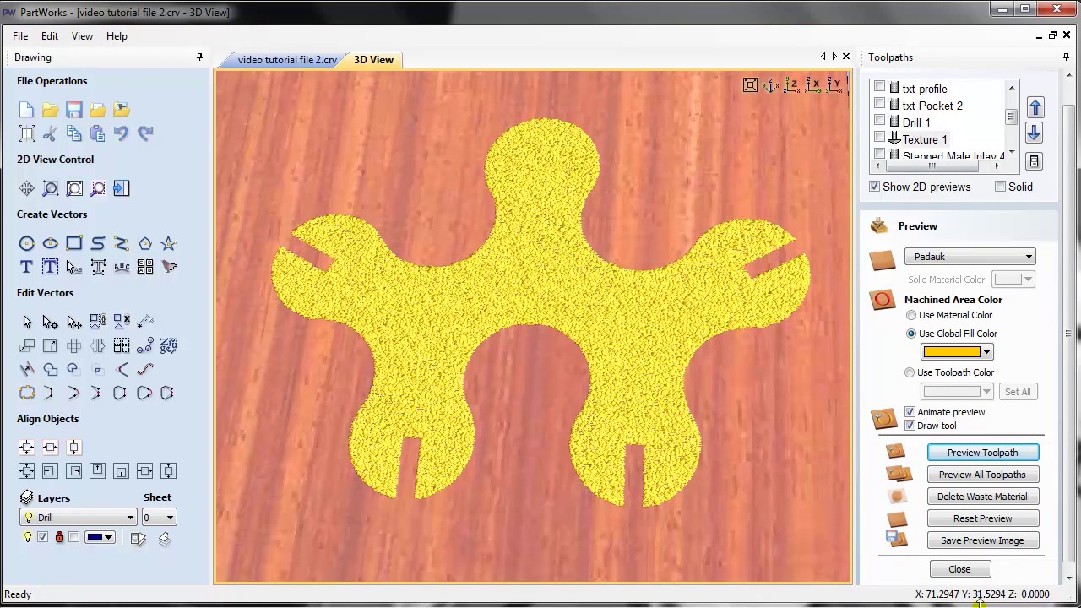
- Reset the 3D preview to a blank sheet and return to the 2D drawing with the whole layout in view
{"action": "left_click", "coordinate": [959, 569]}
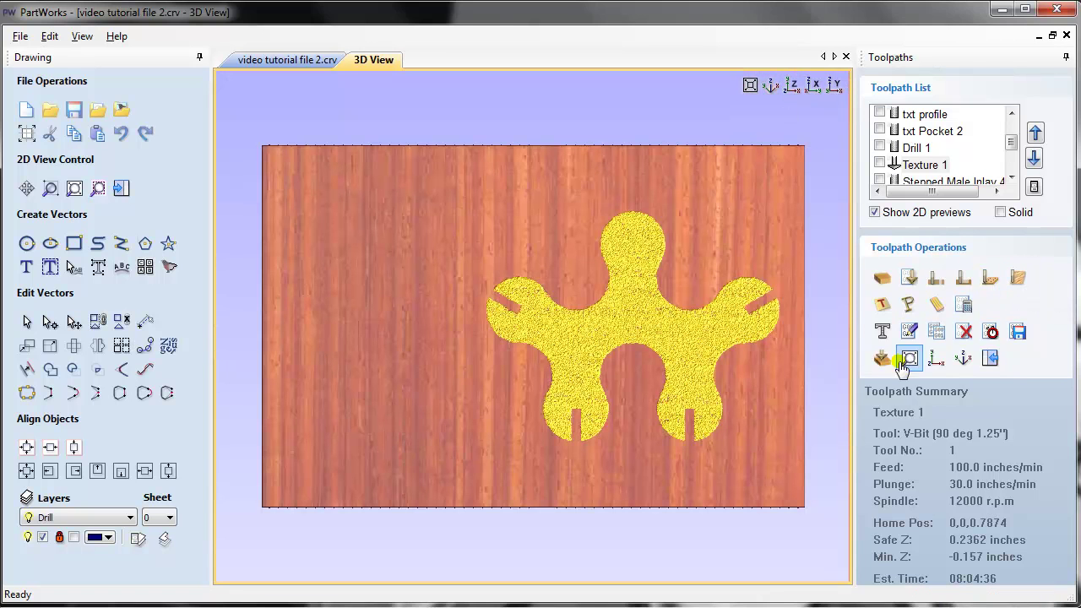
{"action": "left_click", "coordinate": [904, 361]}
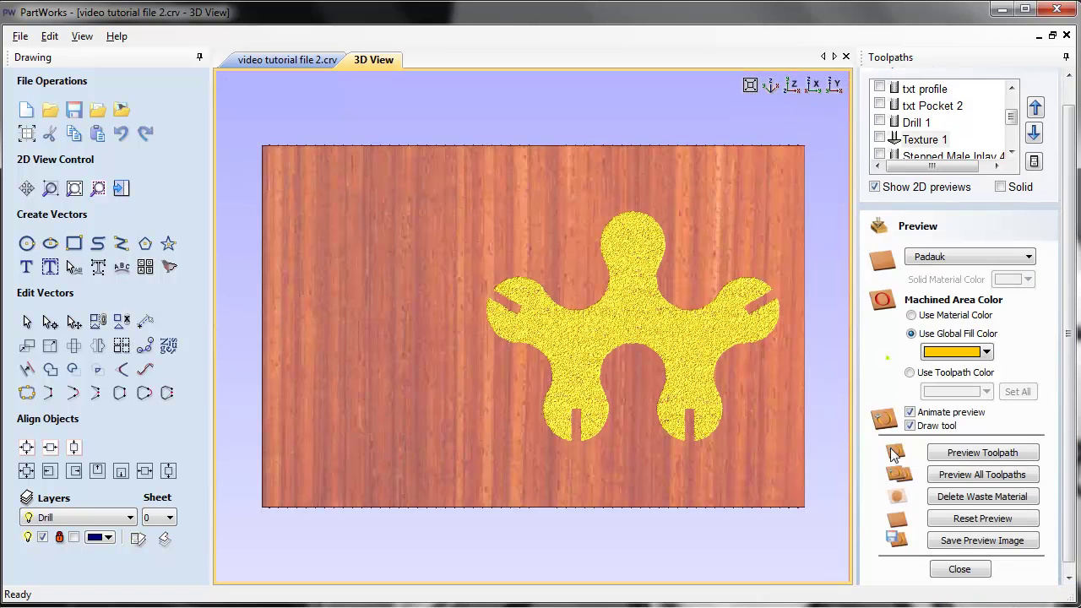
{"action": "left_click", "coordinate": [952, 522]}
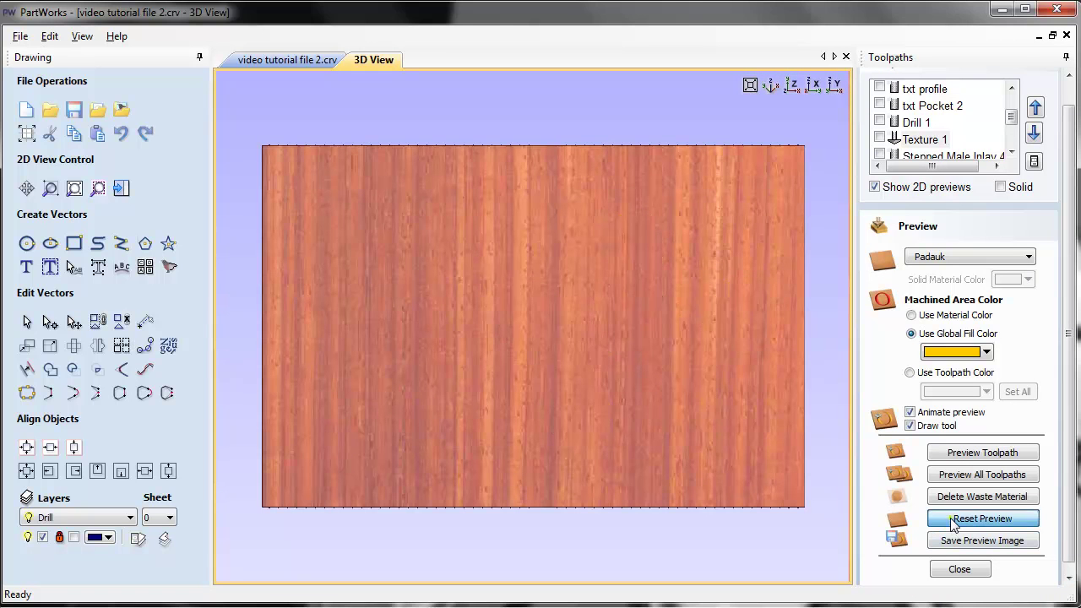
{"action": "left_click", "coordinate": [307, 59]}
{"action": "scroll", "coordinate": [555, 264], "scroll_direction": "up", "scroll_amount": 3}
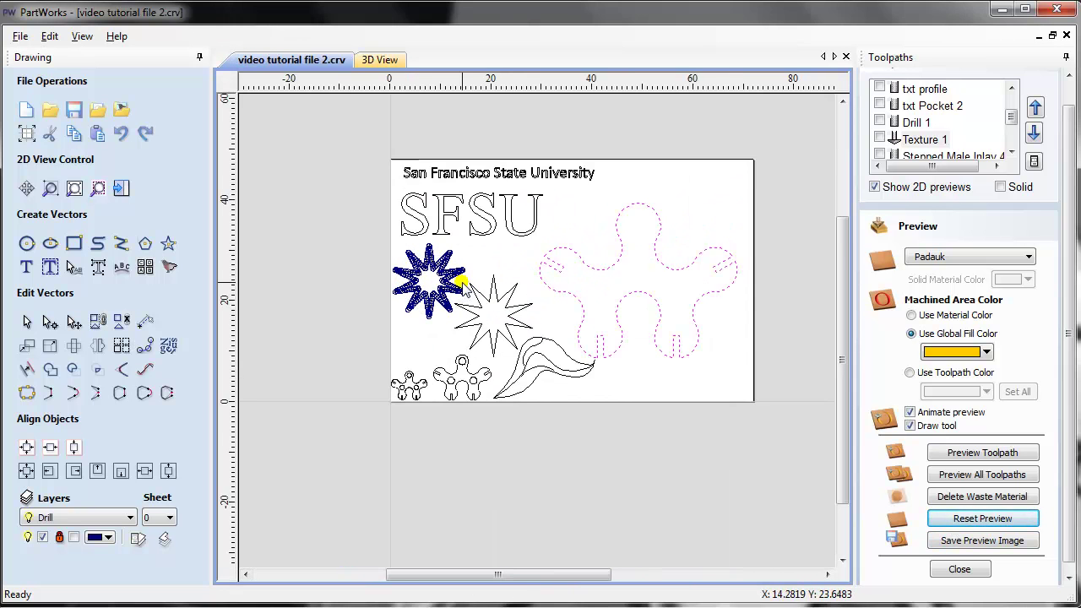
{"action": "left_click_drag", "start_coordinate": [840, 283], "coordinate": [840, 262]}
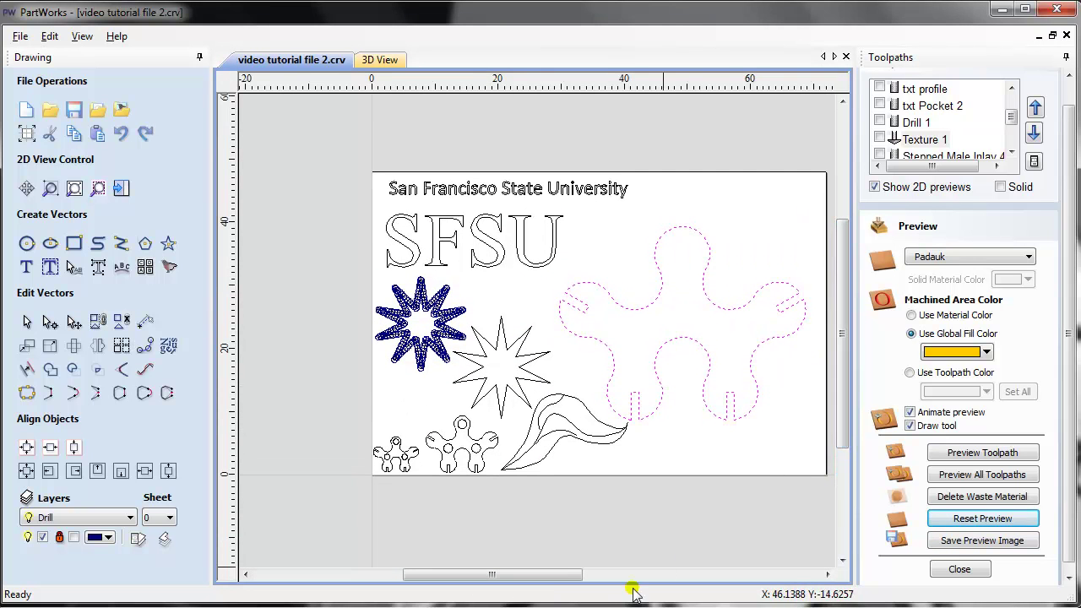
{"action": "left_click_drag", "start_coordinate": [547, 579], "coordinate": [560, 581]}
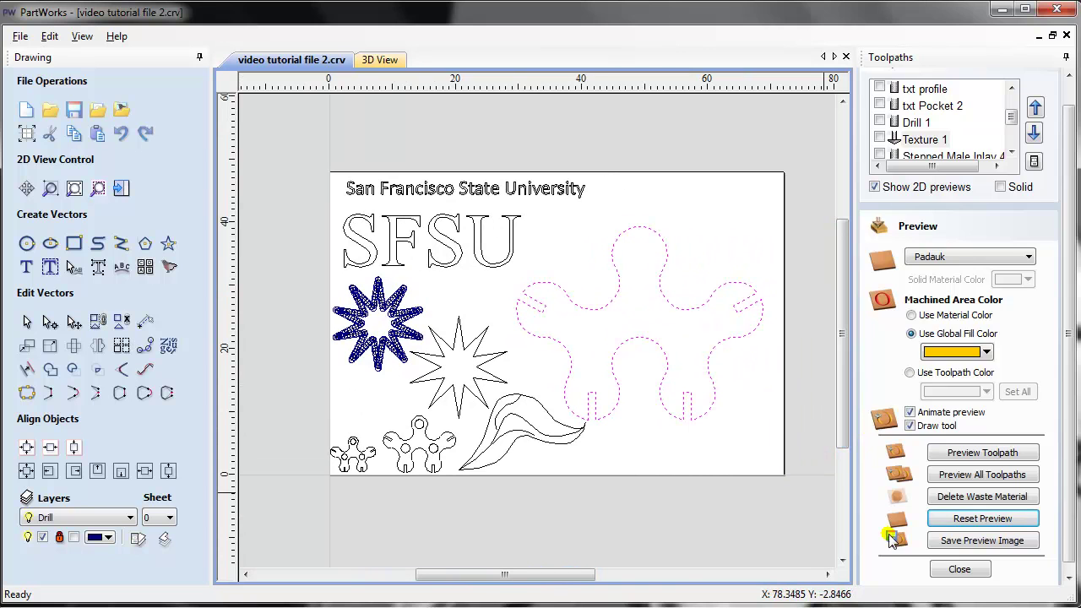
{"action": "left_click", "coordinate": [956, 573]}
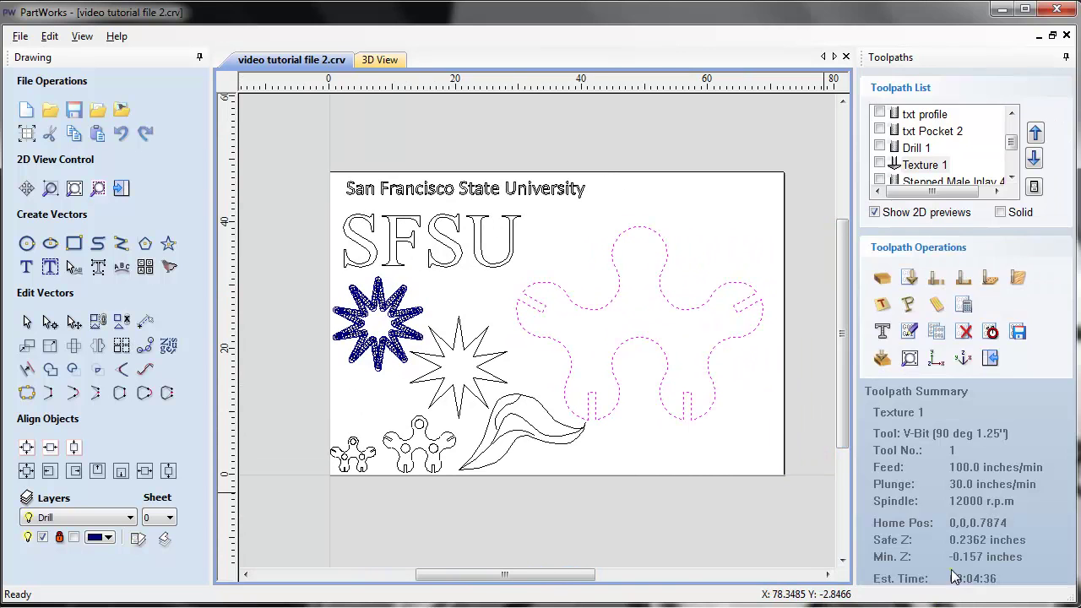
- Examine the male and female inlay types and the settings for a new stepped male inlay, leaving without creating a toolpath
{"action": "left_click", "coordinate": [882, 305]}
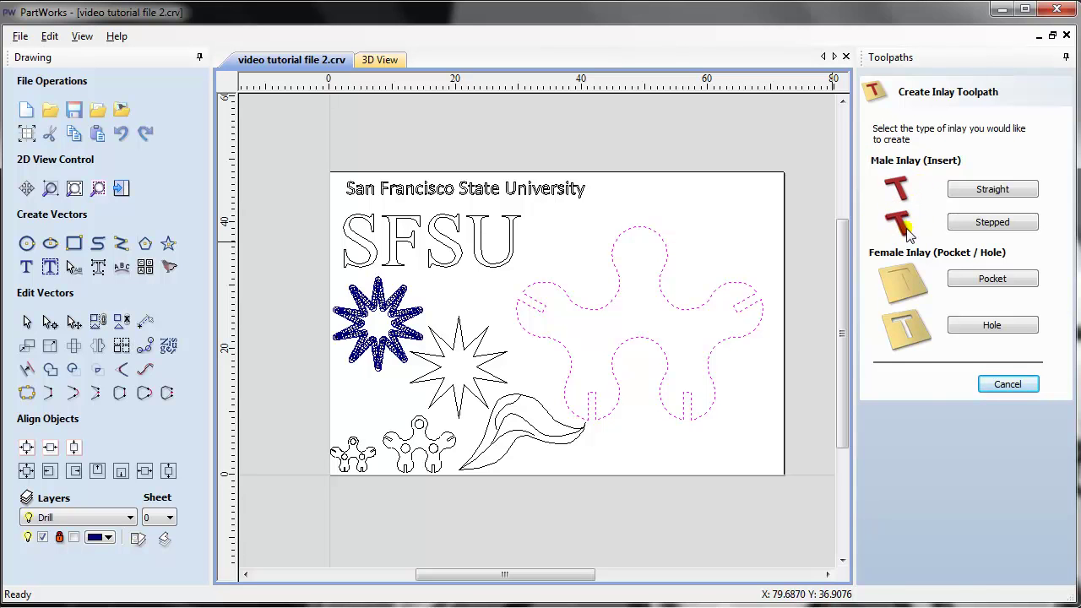
{"action": "left_click", "coordinate": [1009, 229]}
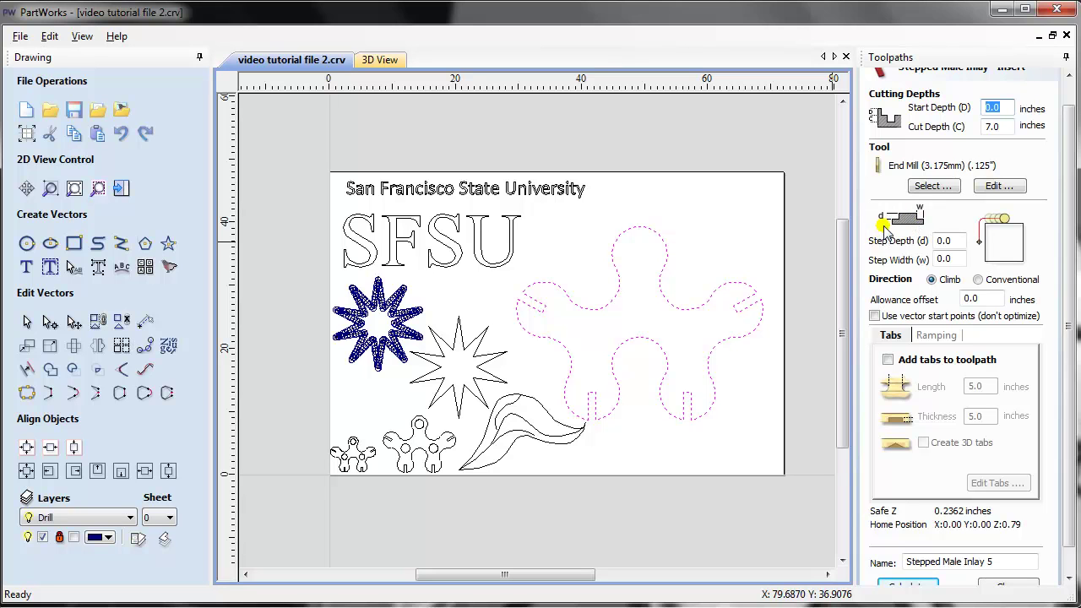
{"action": "left_click_drag", "start_coordinate": [1067, 485], "coordinate": [1066, 490]}
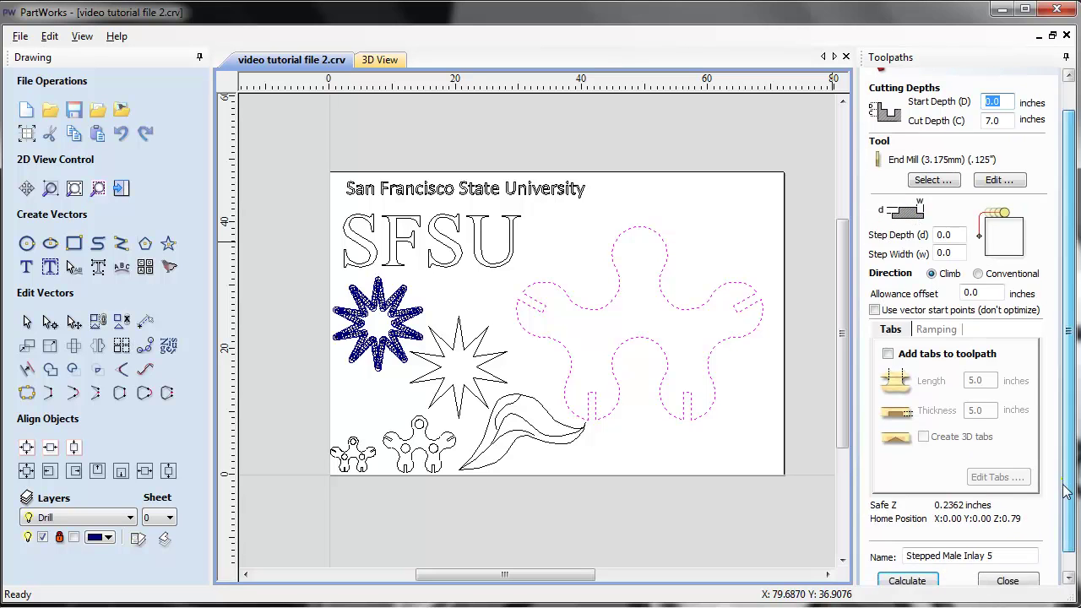
{"action": "left_click", "coordinate": [1006, 582]}
{"action": "left_click", "coordinate": [991, 278]}
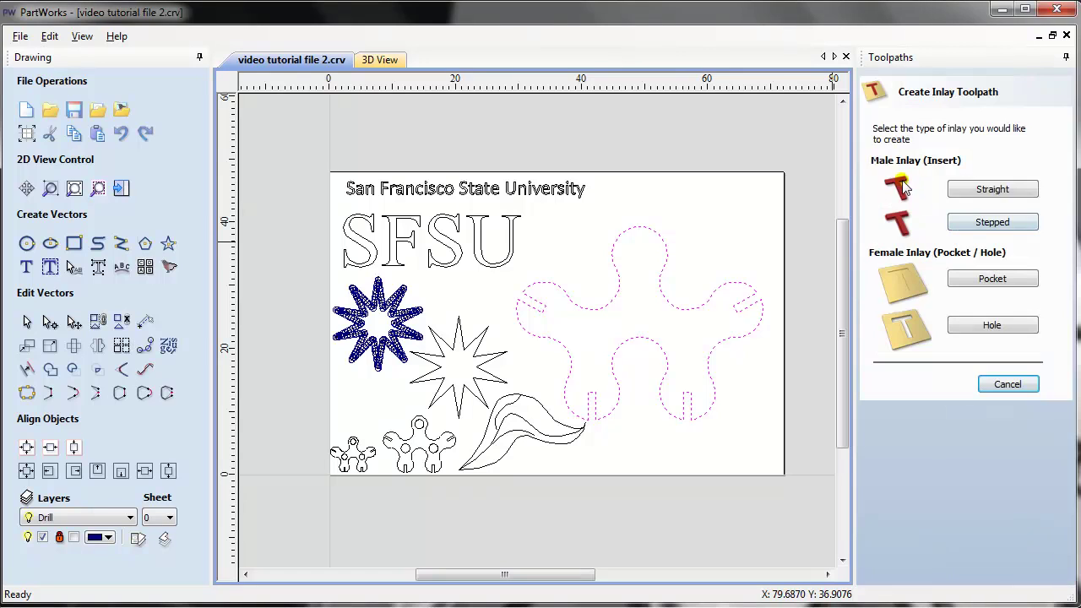
{"action": "left_click", "coordinate": [1007, 385]}
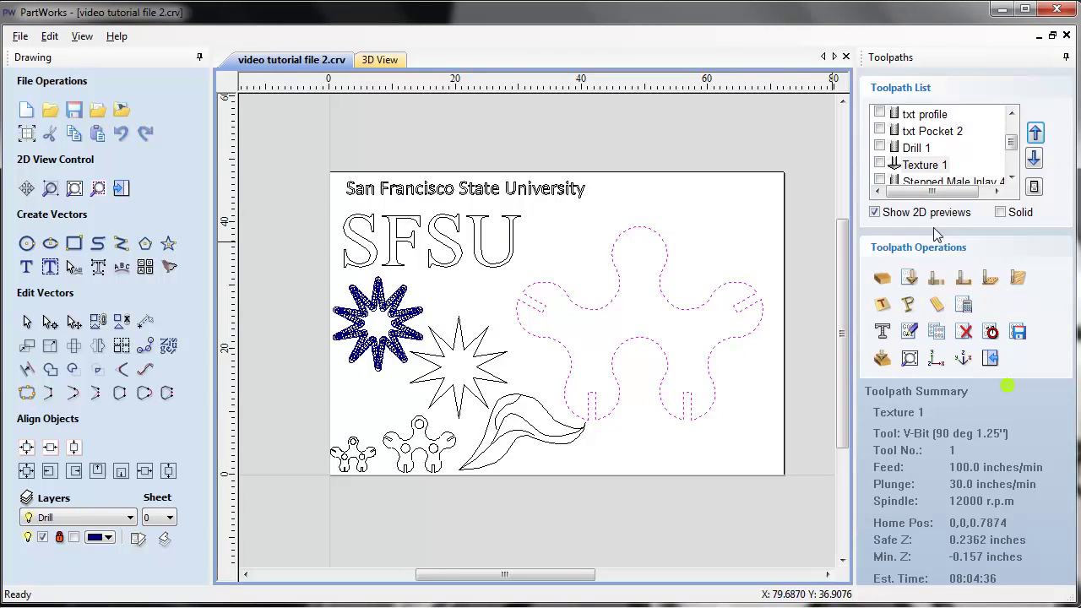
- Display the Stepped Male Inlay 4 toolpath around the ten-pointed star in the 2D drawing
{"action": "left_click", "coordinate": [1010, 177]}
{"action": "left_click", "coordinate": [1011, 176]}
{"action": "left_click", "coordinate": [927, 150]}
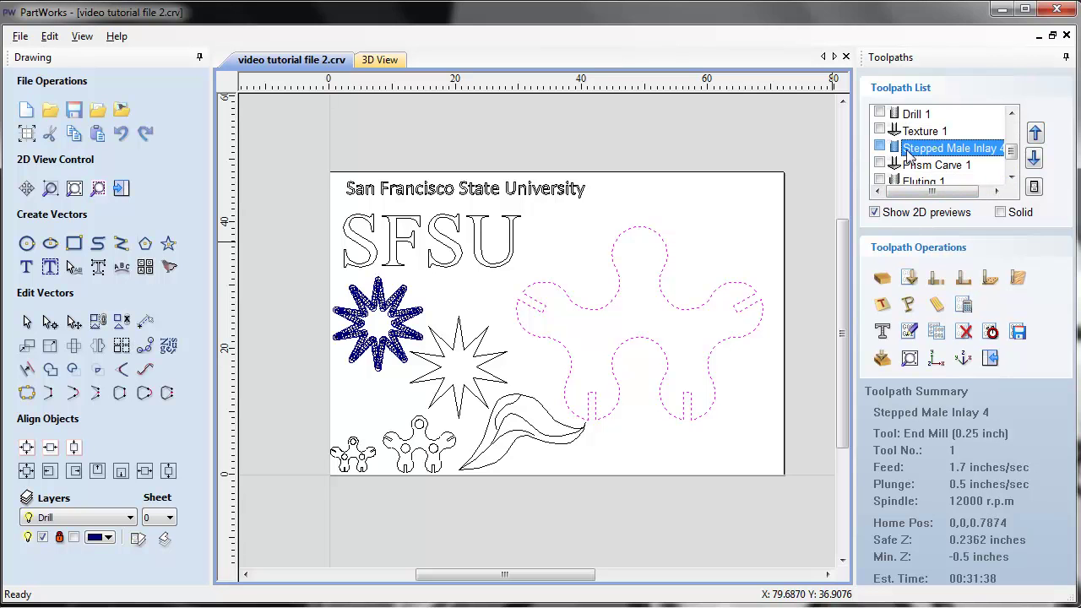
{"action": "left_click", "coordinate": [879, 148]}
{"action": "scroll", "coordinate": [422, 376], "scroll_direction": "up", "scroll_amount": 3}
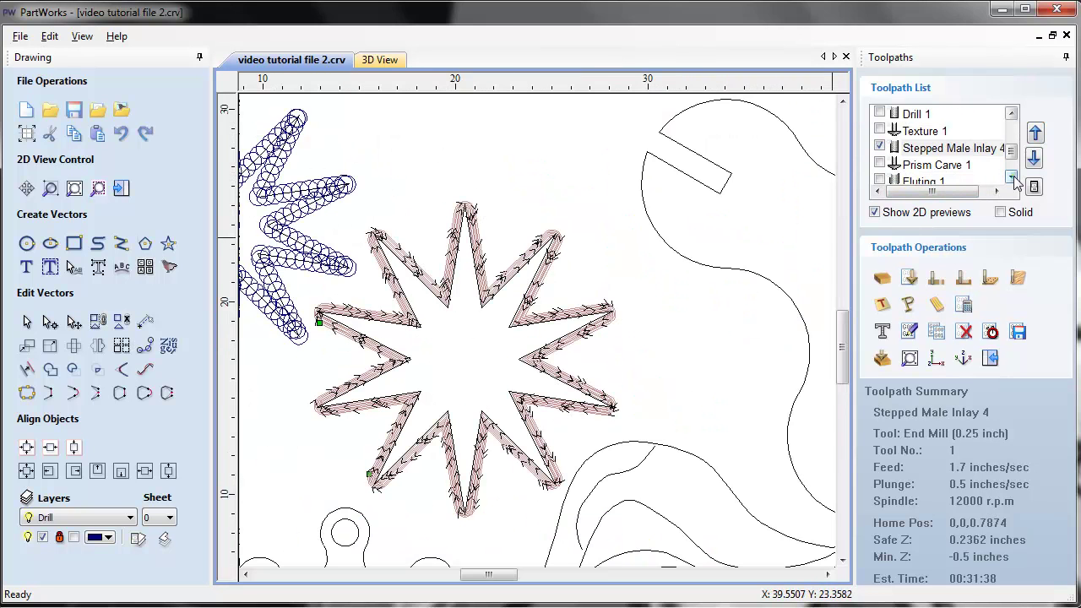
- Examine the Stepped Male Inlay 4 path around the star up close in the 3D view
{"action": "left_click", "coordinate": [379, 59]}
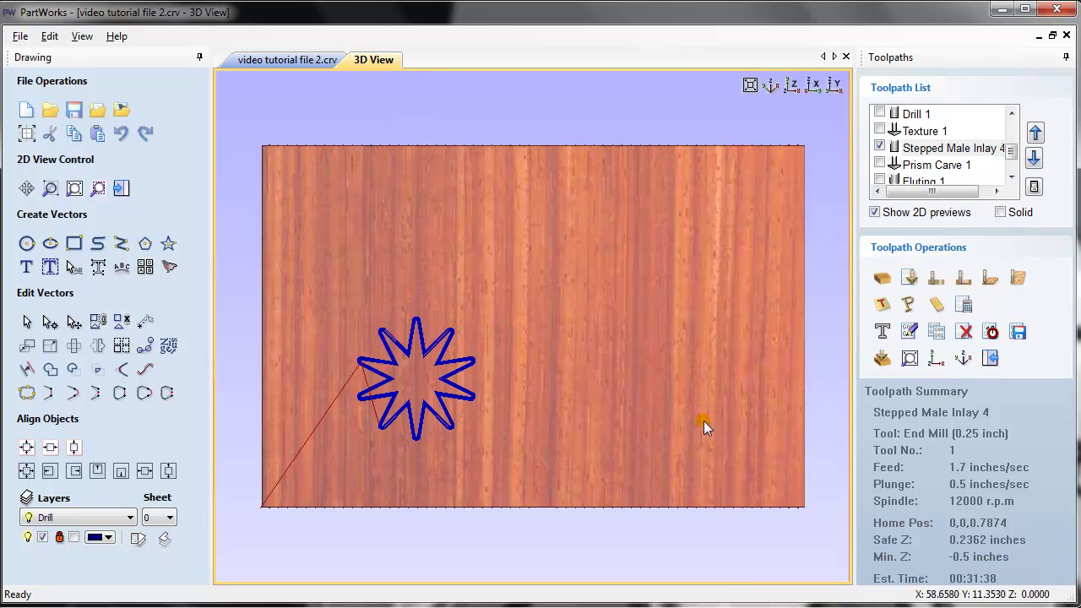
{"action": "scroll", "coordinate": [380, 432], "scroll_direction": "up", "scroll_amount": 5}
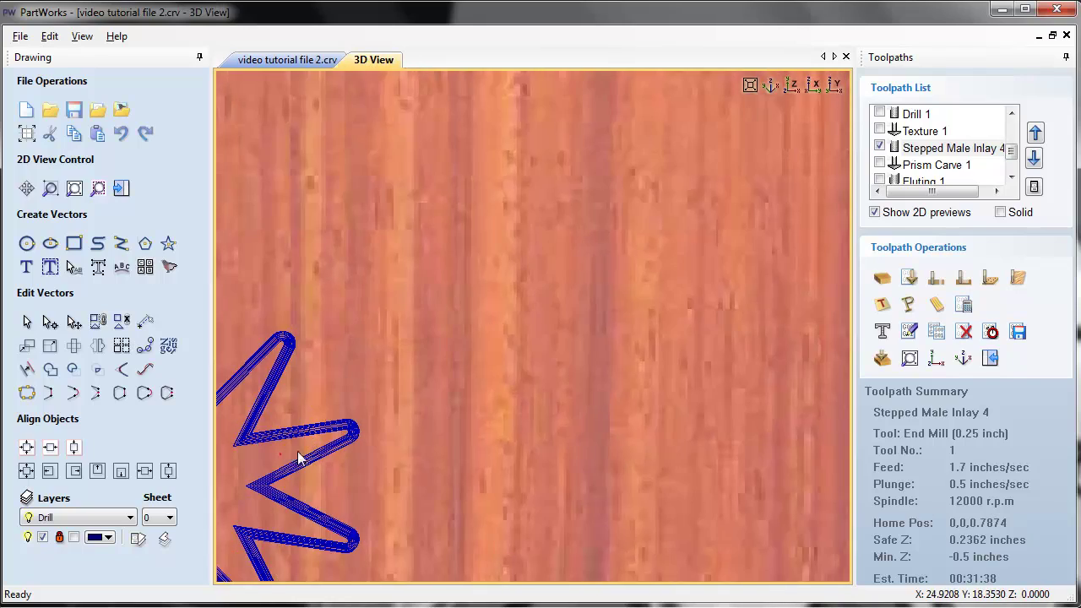
{"action": "middle_click_drag", "start_coordinate": [282, 459], "coordinate": [650, 363]}
{"action": "scroll", "coordinate": [622, 380], "scroll_direction": "up", "scroll_amount": 2}
{"action": "scroll", "coordinate": [526, 423], "scroll_direction": "down", "scroll_amount": 2}
{"action": "middle_click_drag", "start_coordinate": [499, 407], "coordinate": [469, 351]}
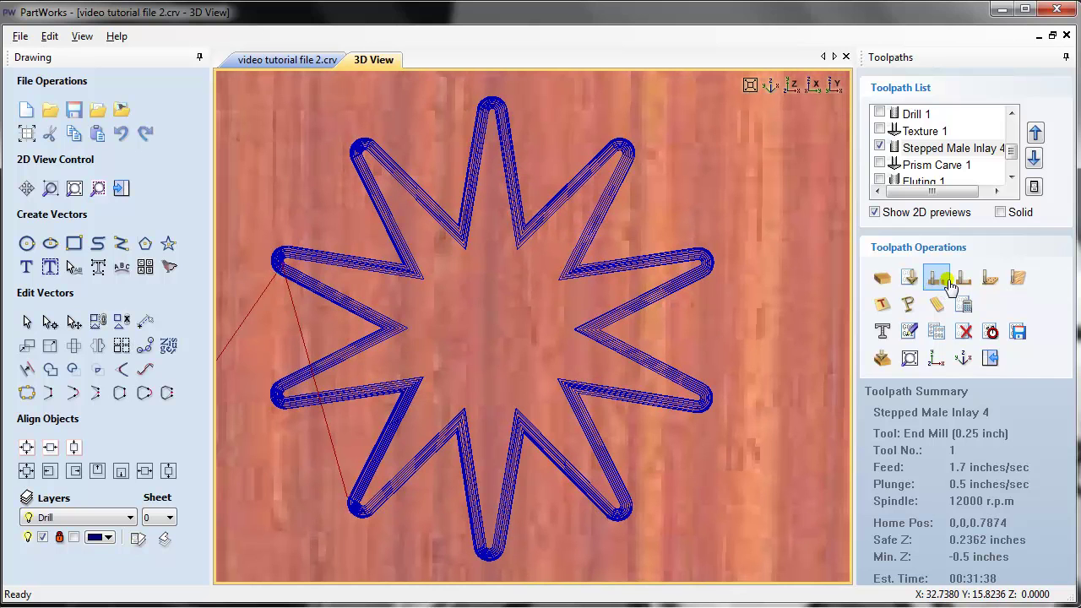
- Simulate the Stepped Male Inlay 4 toolpath and inspect the stepped cut around the star from an angle
{"action": "left_click", "coordinate": [881, 358]}
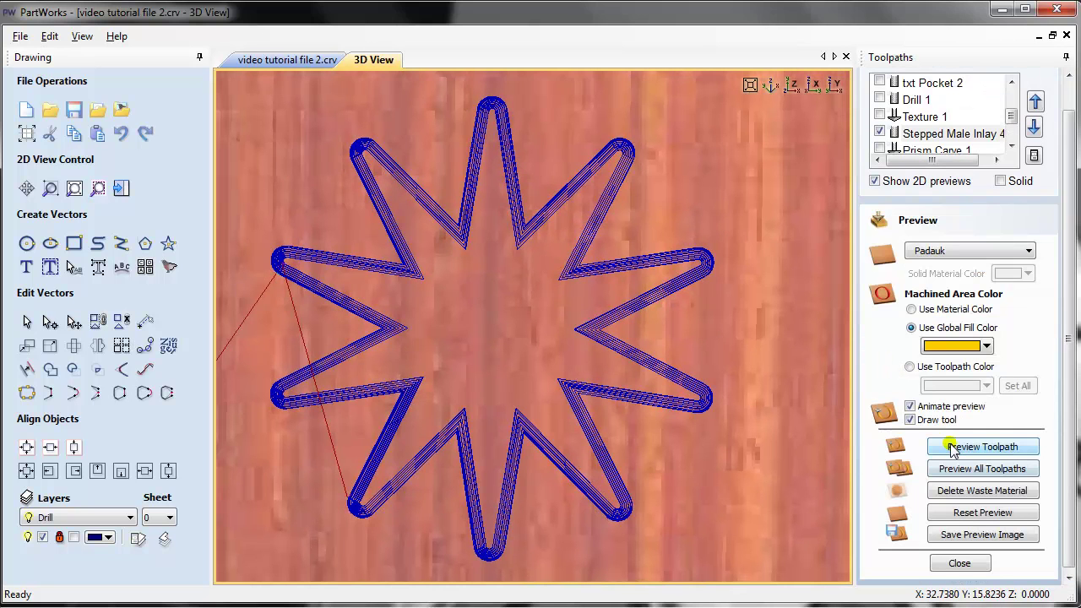
{"action": "left_click", "coordinate": [933, 135]}
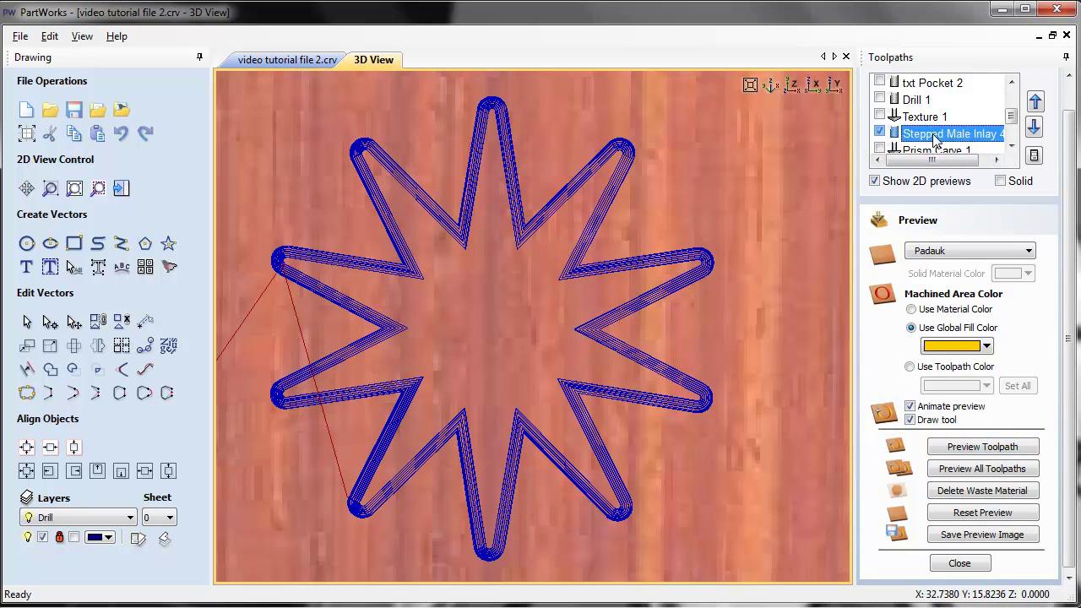
{"action": "left_click", "coordinate": [998, 441]}
{"action": "left_click_drag", "start_coordinate": [591, 236], "coordinate": [405, 393]}
{"action": "scroll", "coordinate": [315, 447], "scroll_direction": "down", "scroll_amount": 2}
{"action": "scroll", "coordinate": [324, 446], "scroll_direction": "up", "scroll_amount": 5}
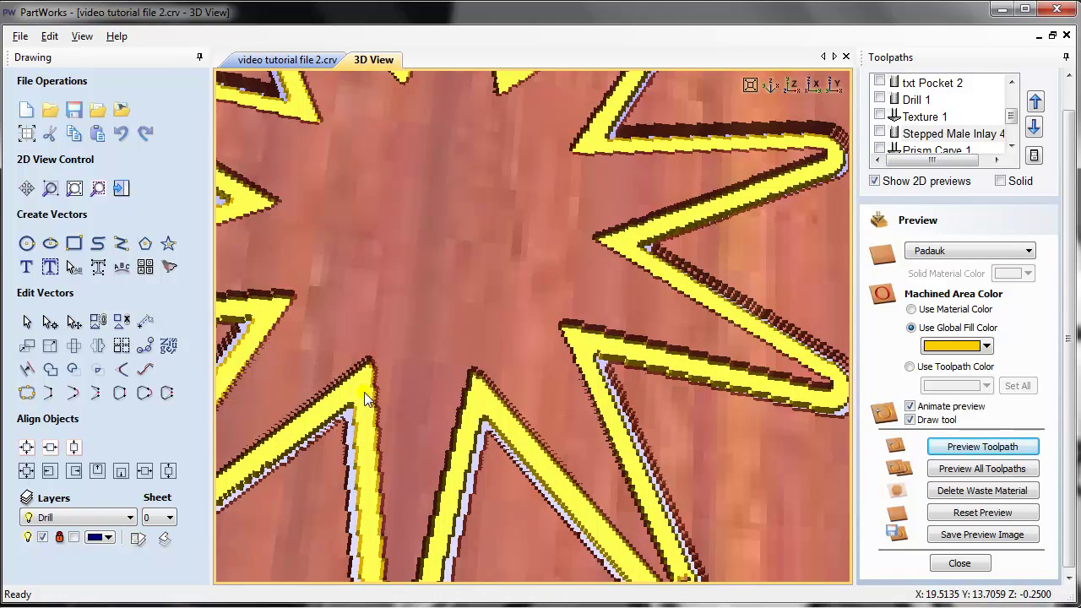
{"action": "scroll", "coordinate": [395, 336], "scroll_direction": "down", "scroll_amount": 5}
{"action": "left_click_drag", "start_coordinate": [463, 251], "coordinate": [534, 332]}
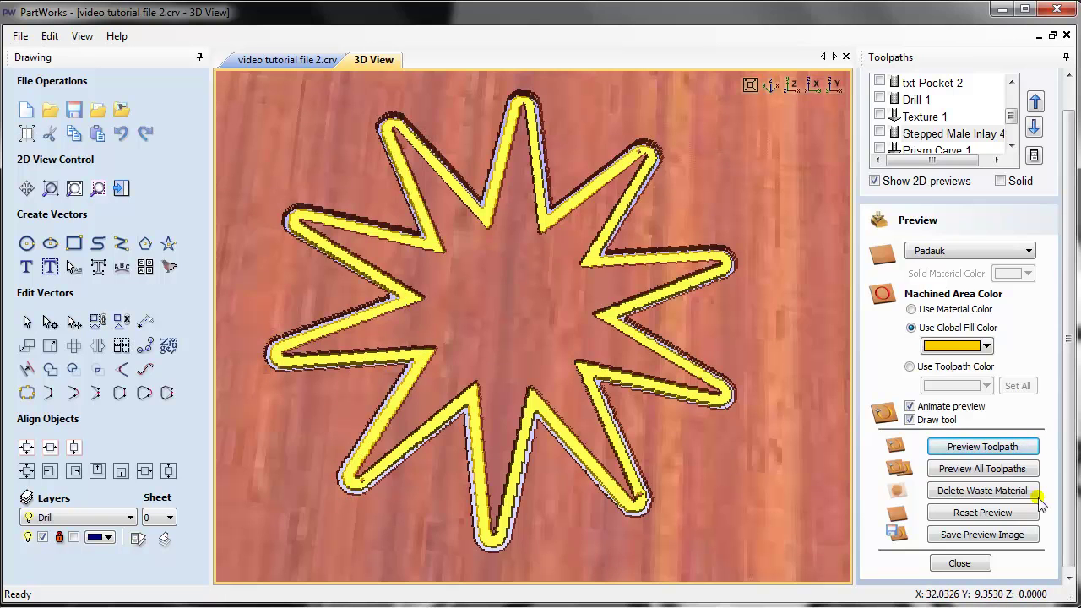
- Set the step width of Stepped Male Inlay 4 to 0.15 and recalculate the toolpath
{"action": "double_click", "coordinate": [946, 134]}
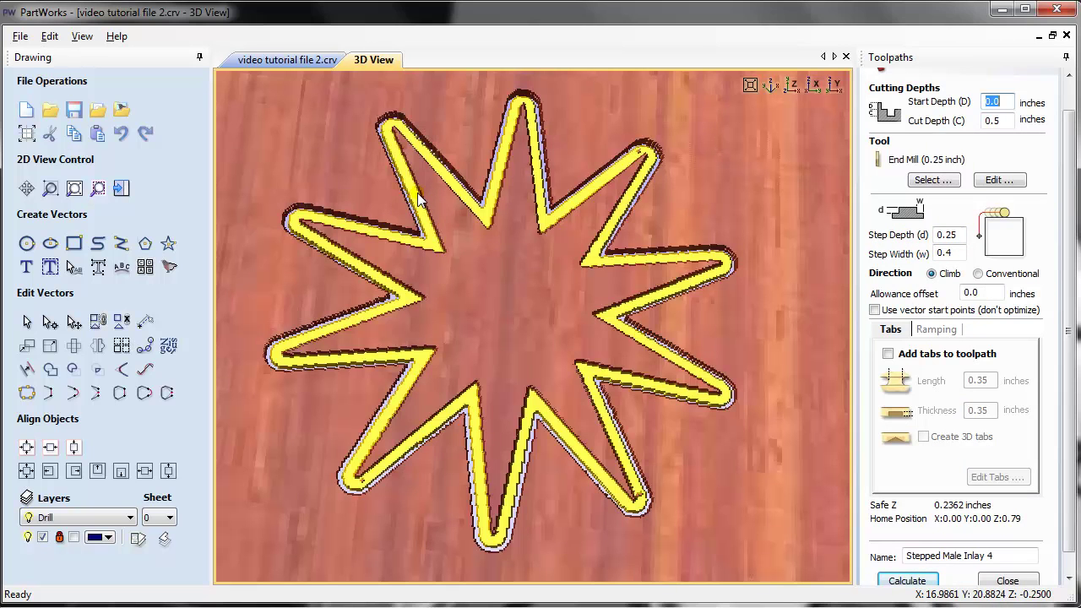
{"action": "left_click", "coordinate": [26, 133]}
{"action": "left_click", "coordinate": [138, 466]}
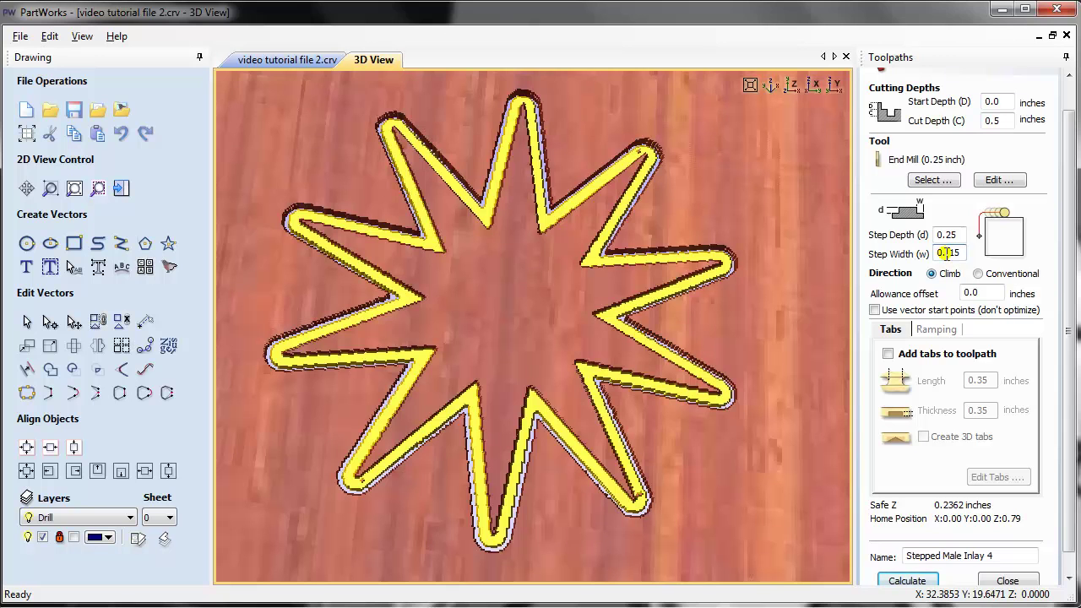
{"action": "left_click", "coordinate": [906, 580]}
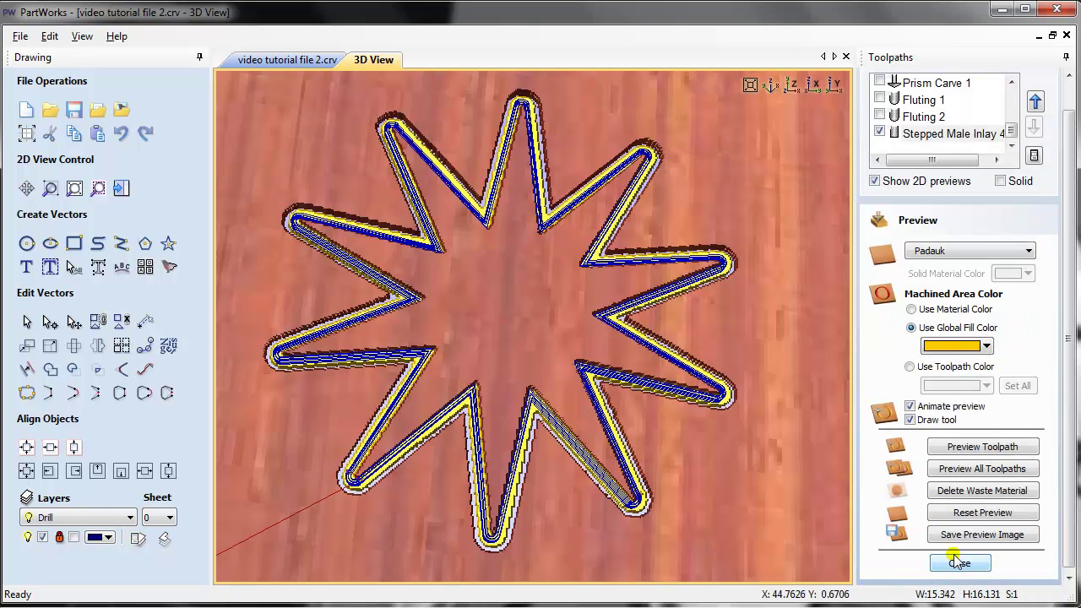
- Simulate the recalculated Stepped Male Inlay 4 on a reset preview and reopen the toolpath's settings
{"action": "left_click", "coordinate": [979, 513]}
{"action": "left_click", "coordinate": [963, 446]}
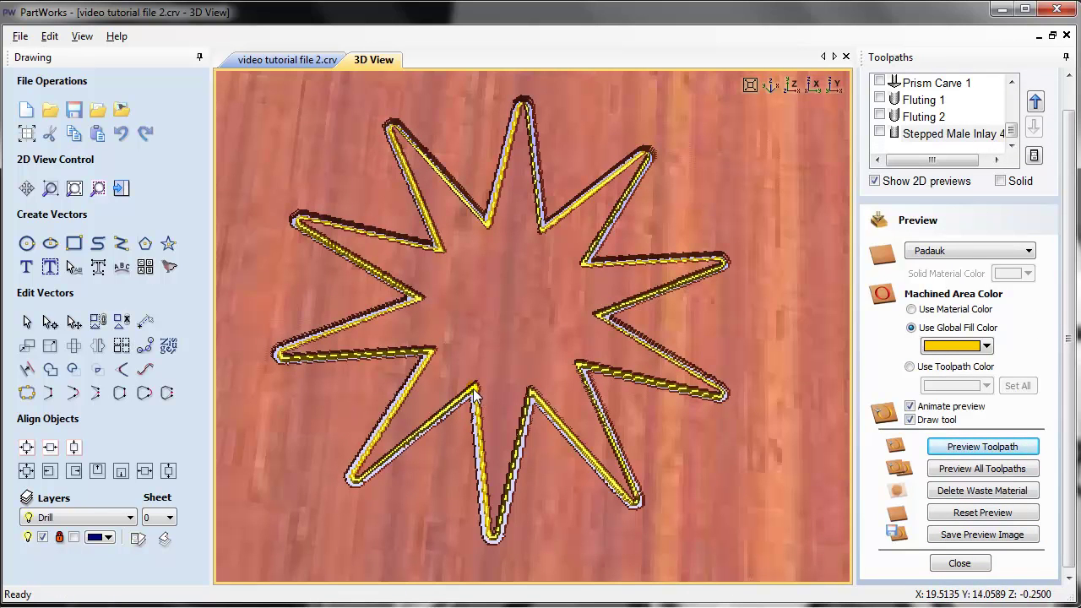
{"action": "double_click", "coordinate": [971, 134]}
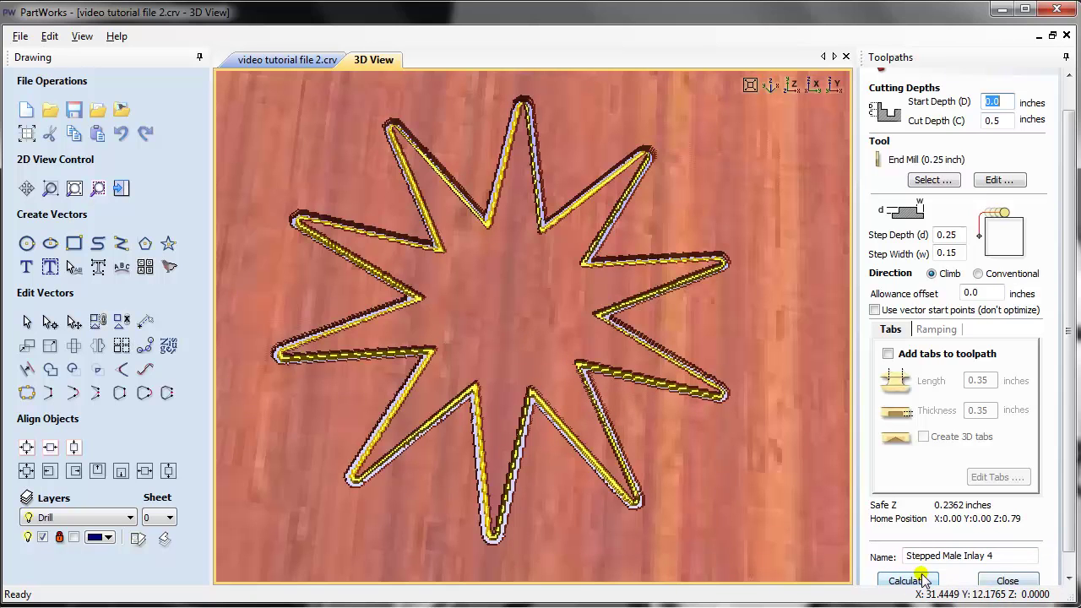
- Close the Stepped Male Inlay 4 settings and reset the toolpath preview to uncut material
{"action": "left_click", "coordinate": [1001, 581]}
{"action": "scroll", "coordinate": [716, 246], "scroll_direction": "down", "scroll_amount": 3}
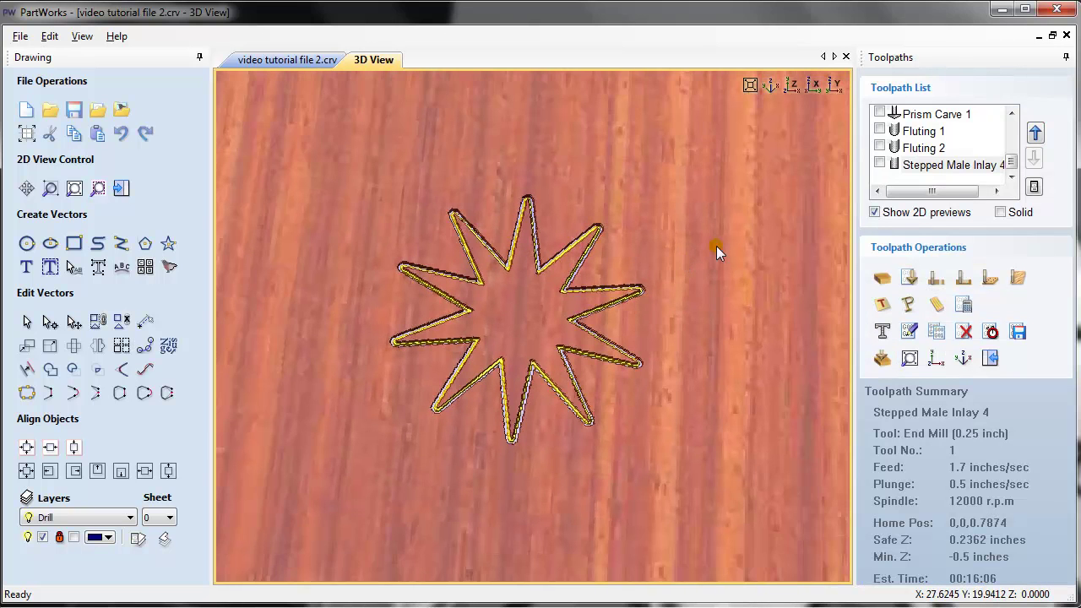
{"action": "left_click_drag", "start_coordinate": [716, 246], "coordinate": [743, 287]}
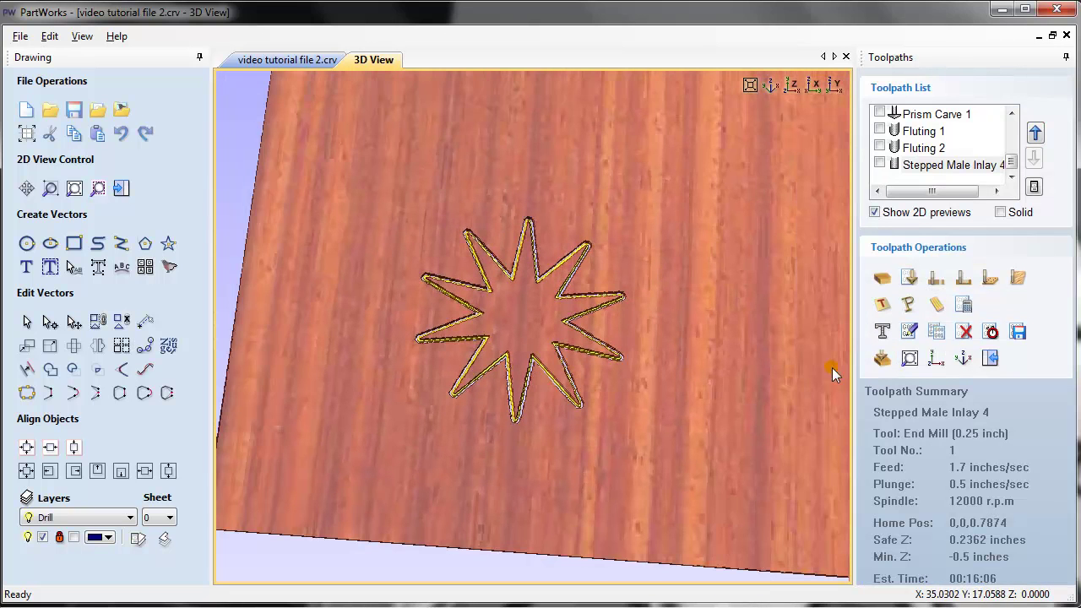
{"action": "left_click", "coordinate": [881, 358]}
{"action": "left_click", "coordinate": [960, 512]}
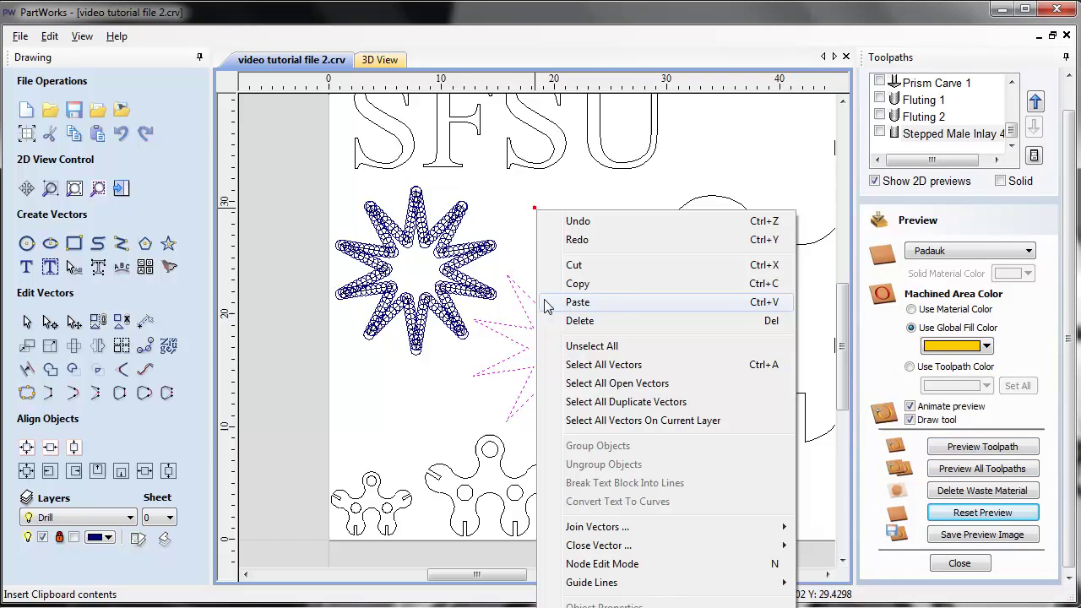
- Select the SFSU lettering in the 2D drawing and show the Prism Carve 1 toolpath
{"action": "right_click", "coordinate": [531, 216]}
{"action": "key", "text": "Escape"}
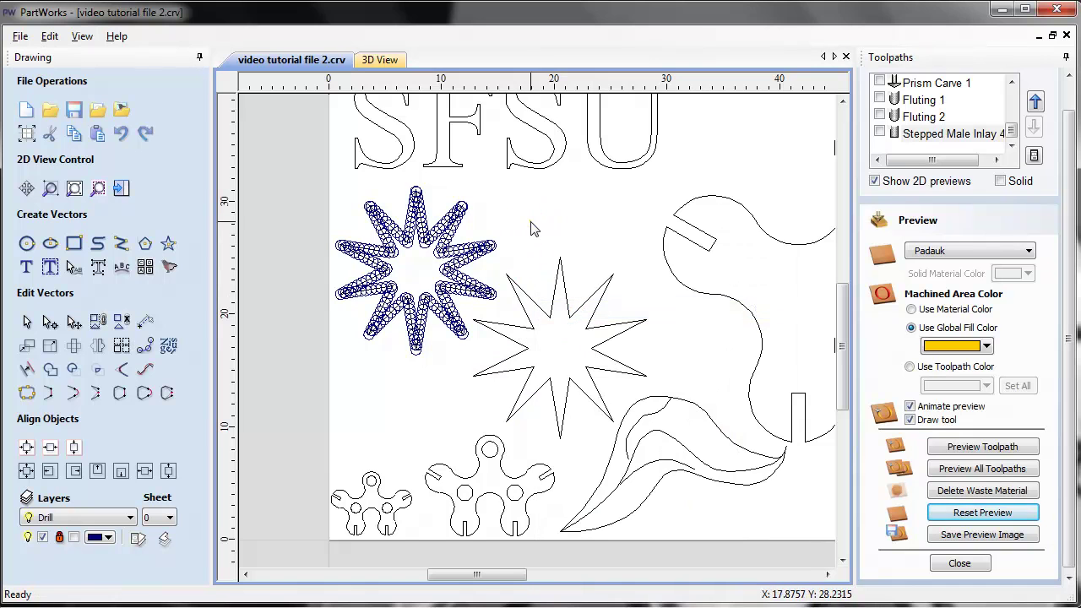
{"action": "left_click_drag", "start_coordinate": [845, 319], "coordinate": [842, 285]}
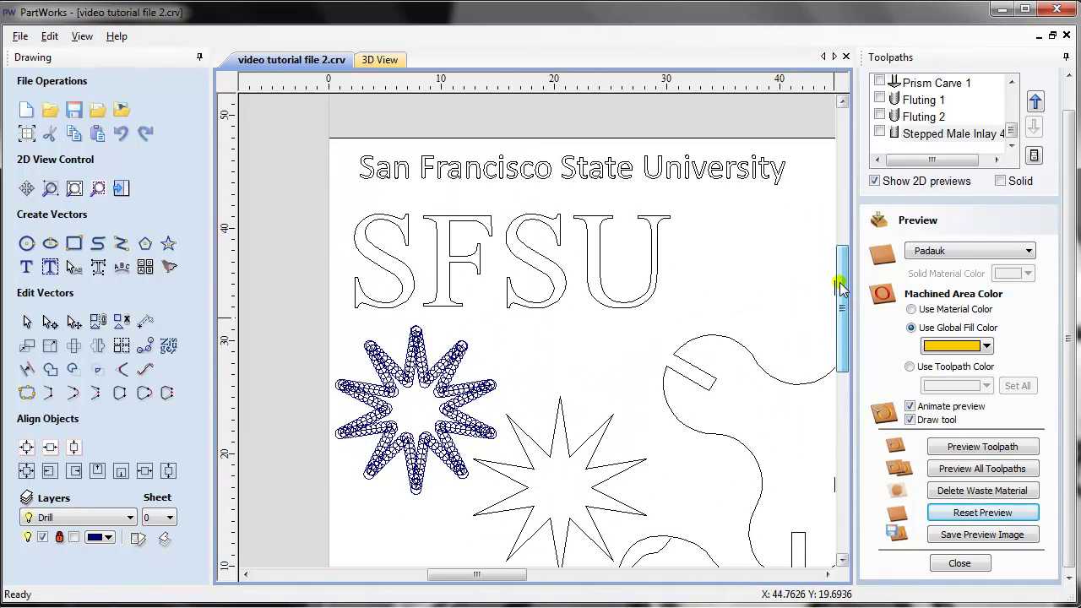
{"action": "scroll", "coordinate": [574, 273], "scroll_direction": "up", "scroll_amount": 1}
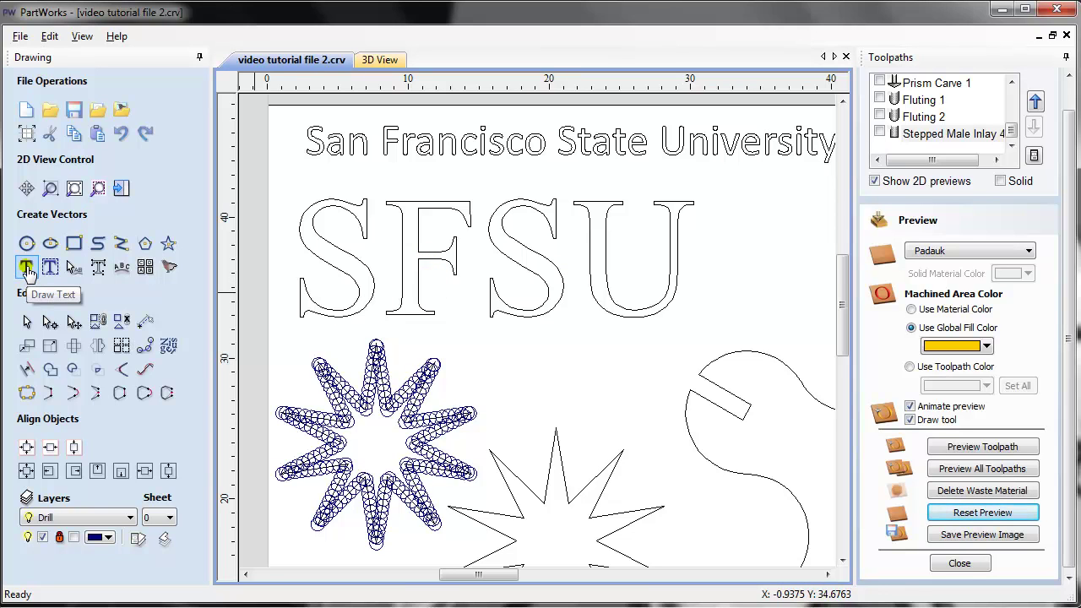
{"action": "left_click", "coordinate": [355, 306]}
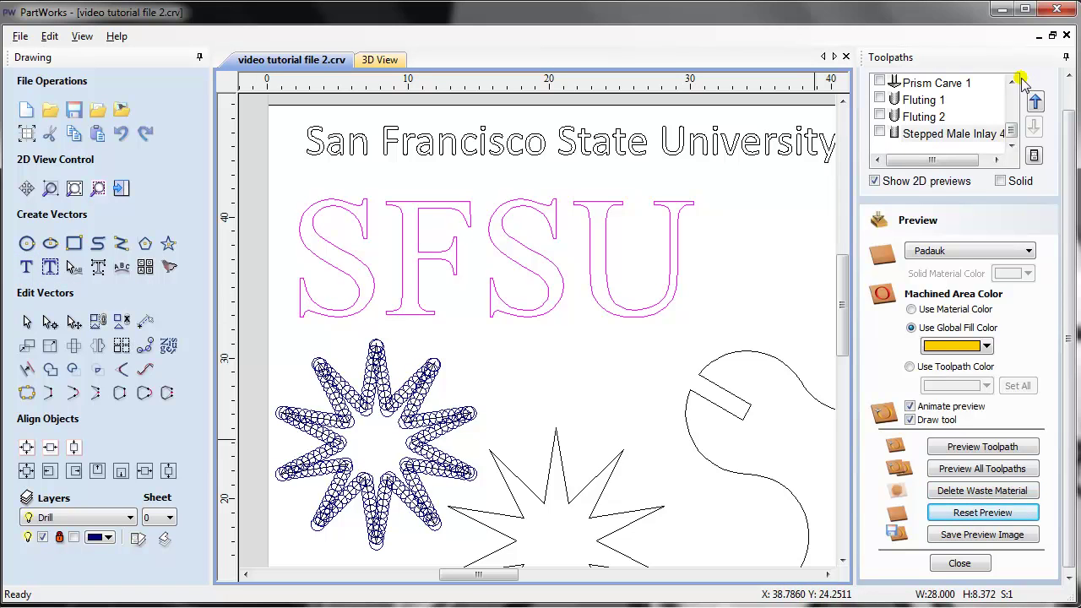
{"action": "scroll", "coordinate": [1010, 81], "scroll_direction": "up", "scroll_amount": 3}
{"action": "left_click", "coordinate": [936, 133]}
{"action": "left_click", "coordinate": [879, 131]}
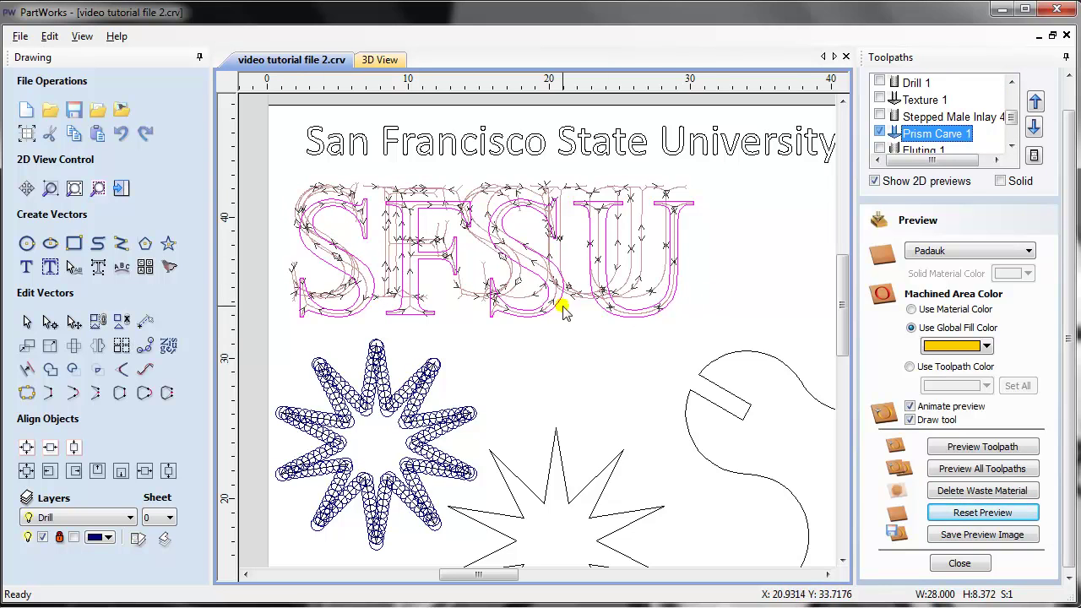
- Examine the Prism Carve 1 paths over the SFSU lettering in 3D and review the prism carving toolpath settings
{"action": "key", "text": "F3"}
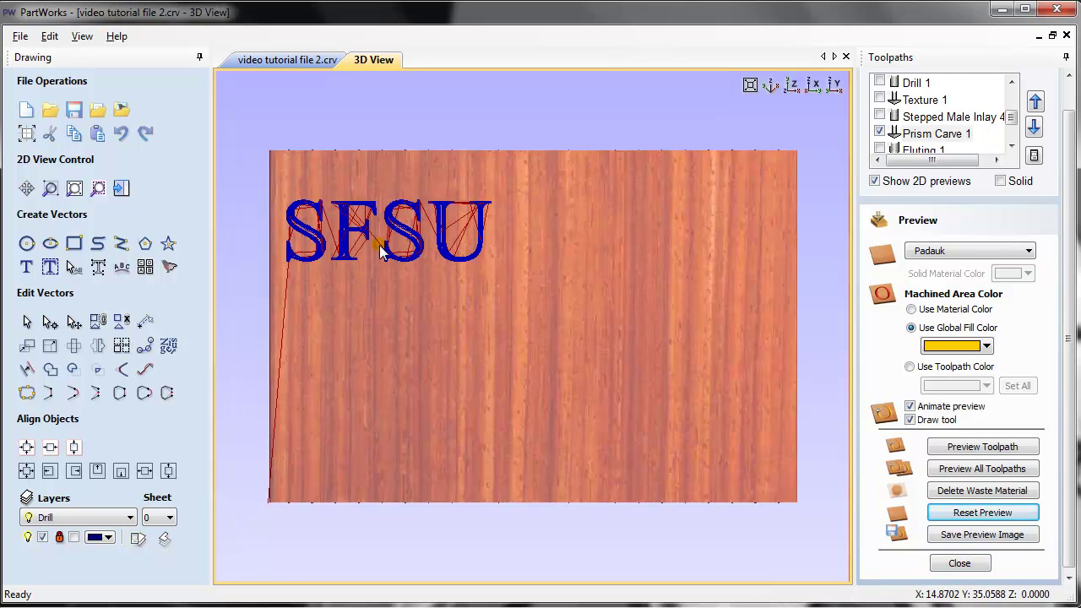
{"action": "scroll", "coordinate": [356, 216], "scroll_direction": "up", "scroll_amount": 4}
{"action": "scroll", "coordinate": [356, 216], "scroll_direction": "down", "scroll_amount": 4}
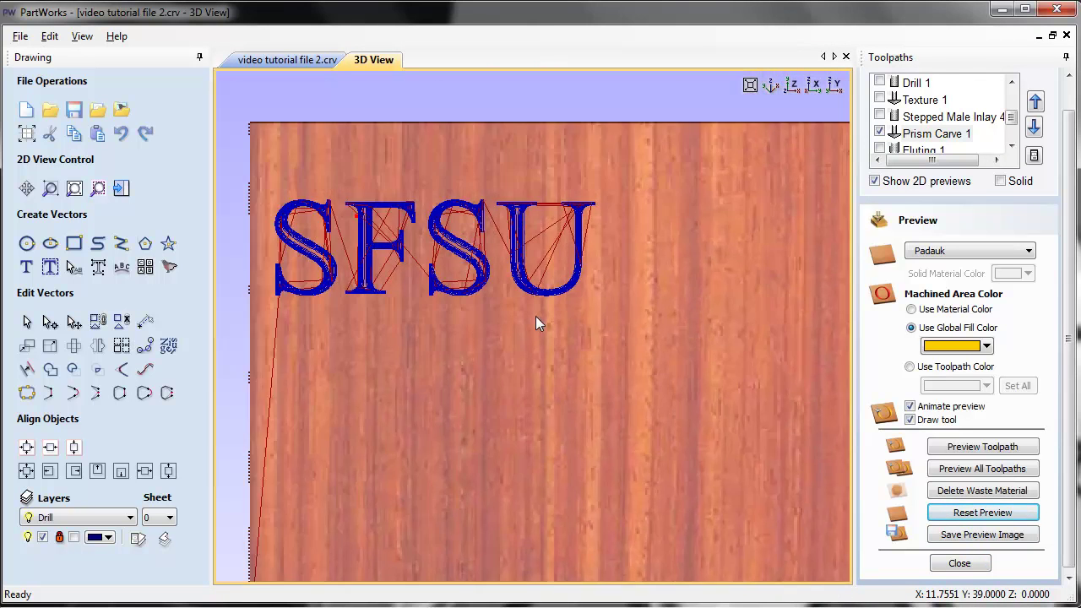
{"action": "scroll", "coordinate": [592, 345], "scroll_direction": "up", "scroll_amount": 3}
{"action": "left_click", "coordinate": [959, 564]}
{"action": "left_click", "coordinate": [906, 305]}
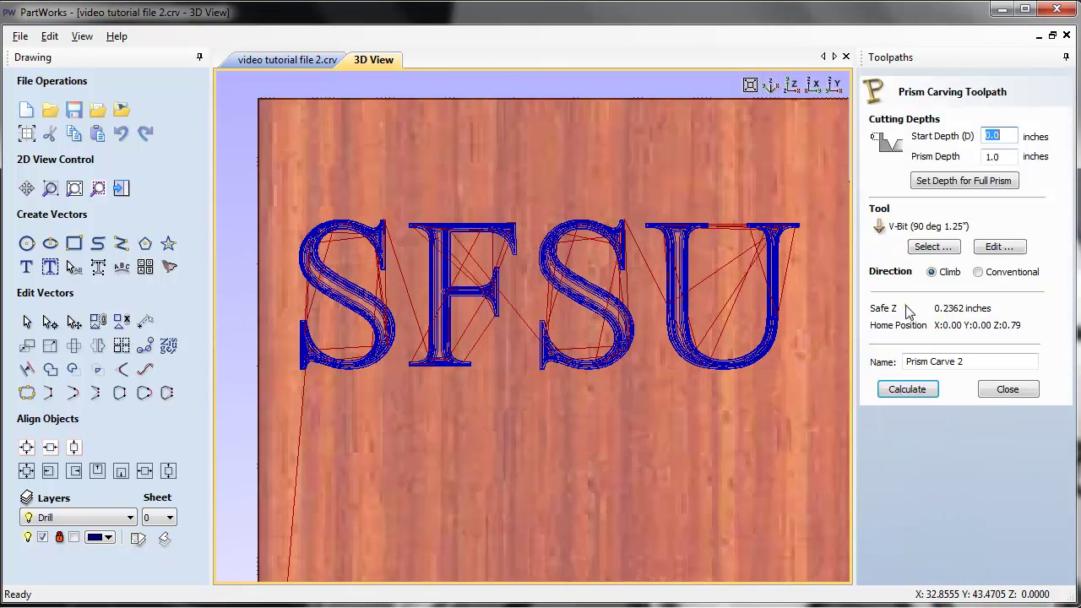
{"action": "left_click", "coordinate": [999, 390]}
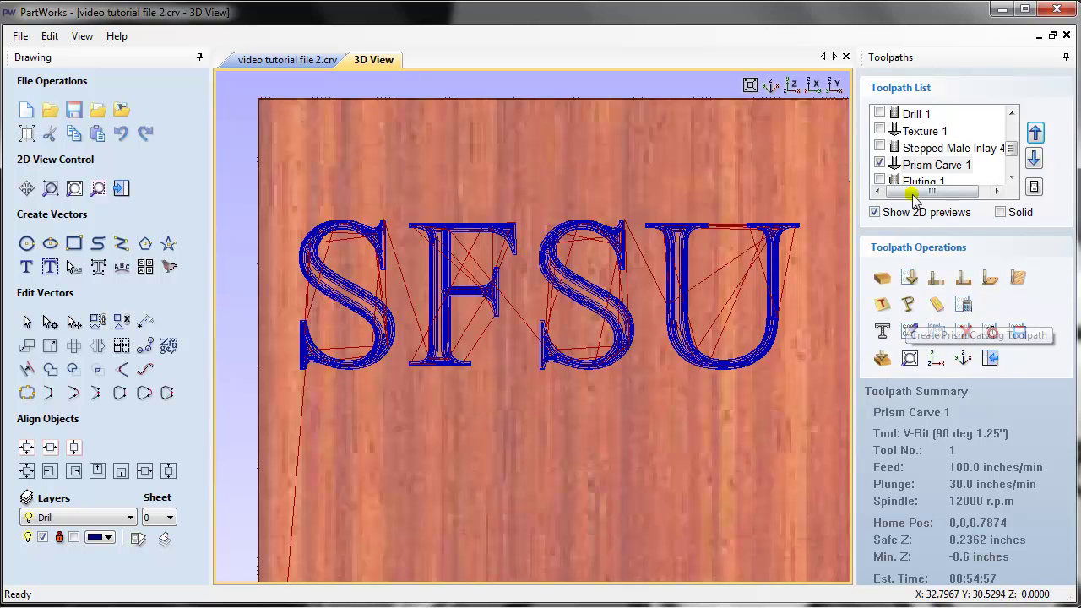
- Simulate the Prism Carve 1 toolpath and inspect the carved SFSU letters from an angle
{"action": "left_click", "coordinate": [926, 166]}
{"action": "left_click", "coordinate": [893, 329]}
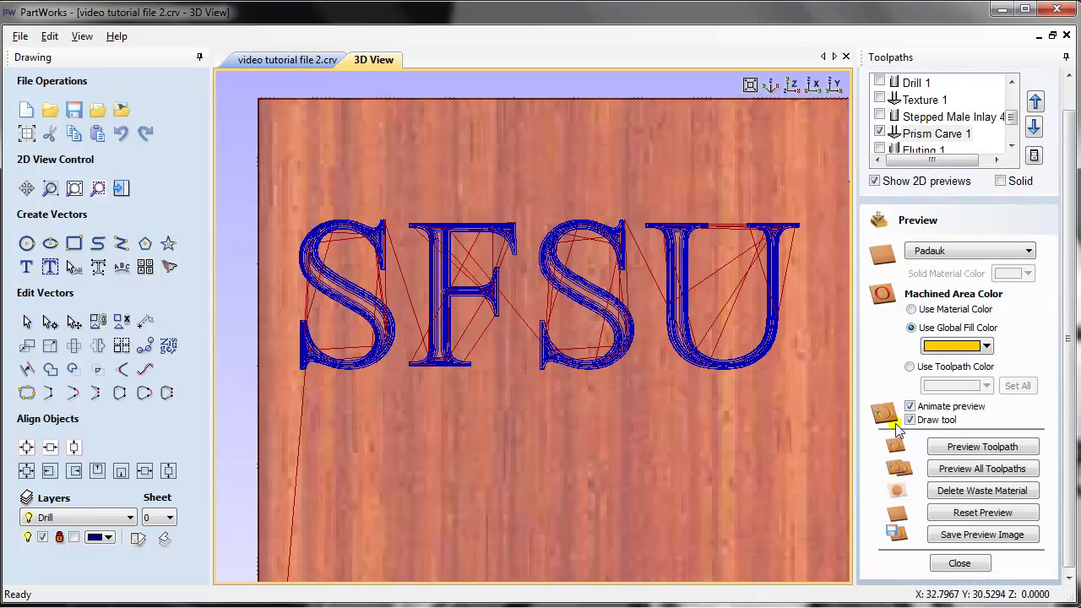
{"action": "left_click", "coordinate": [946, 450]}
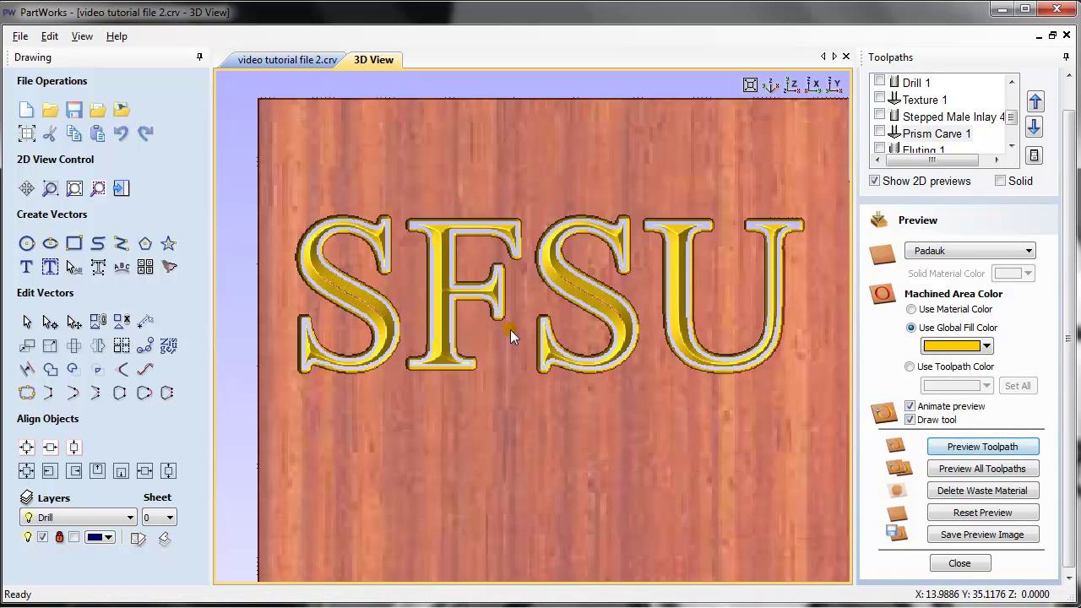
{"action": "left_click_drag", "start_coordinate": [421, 199], "coordinate": [440, 146]}
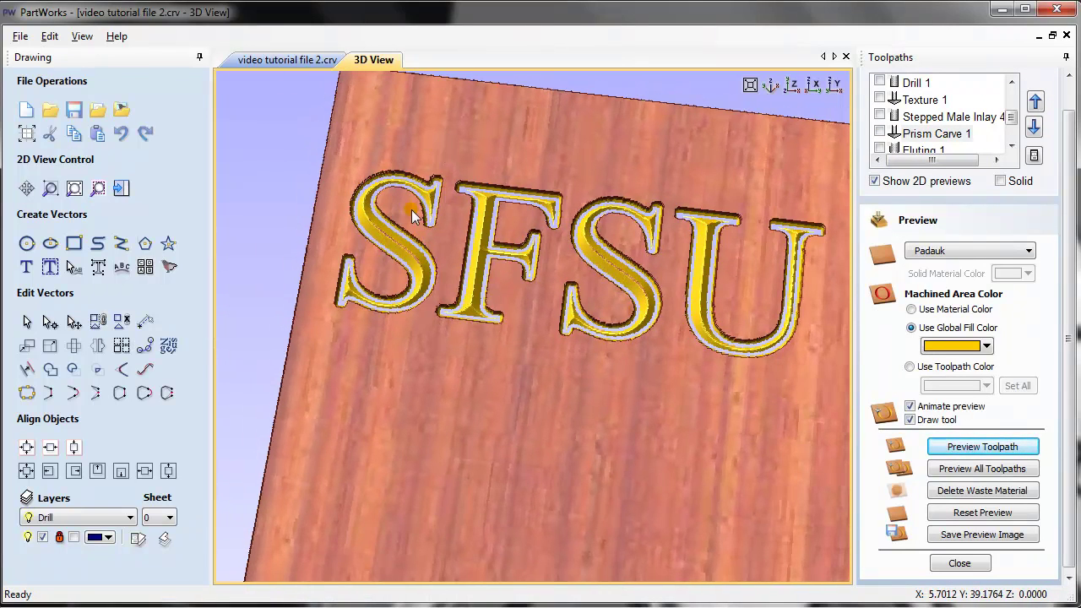
{"action": "left_click_drag", "start_coordinate": [410, 210], "coordinate": [278, 423]}
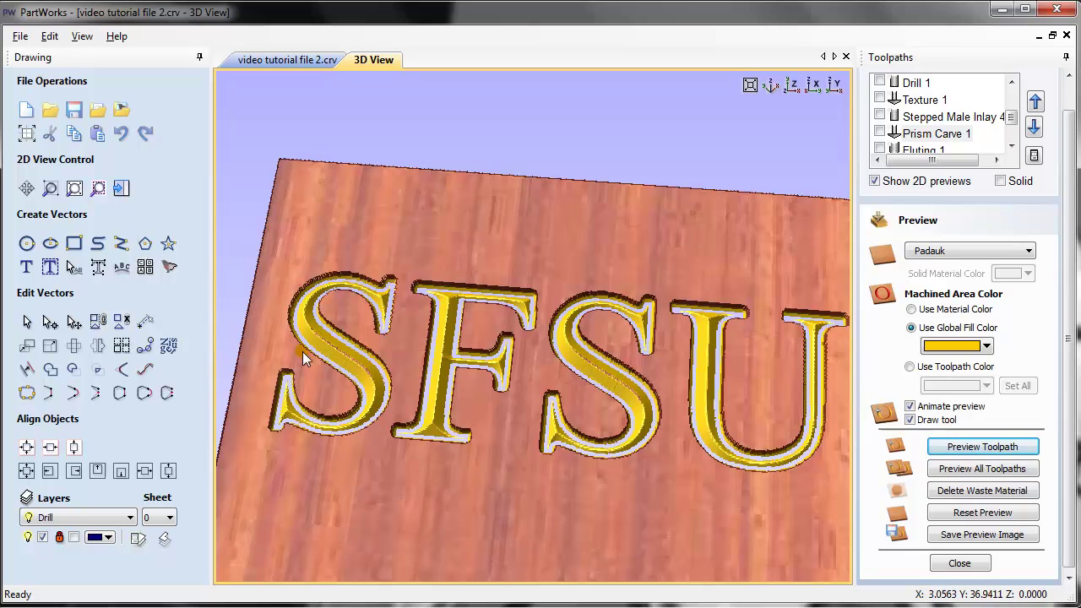
{"action": "scroll", "coordinate": [311, 334], "scroll_direction": "up", "scroll_amount": 2}
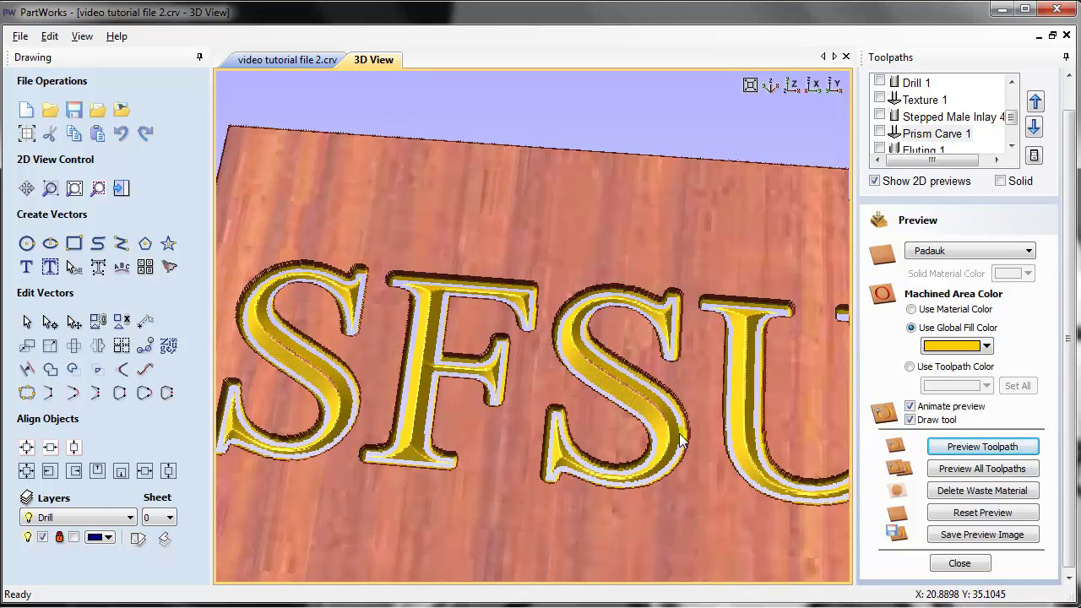
{"action": "left_click_drag", "start_coordinate": [555, 439], "coordinate": [713, 357]}
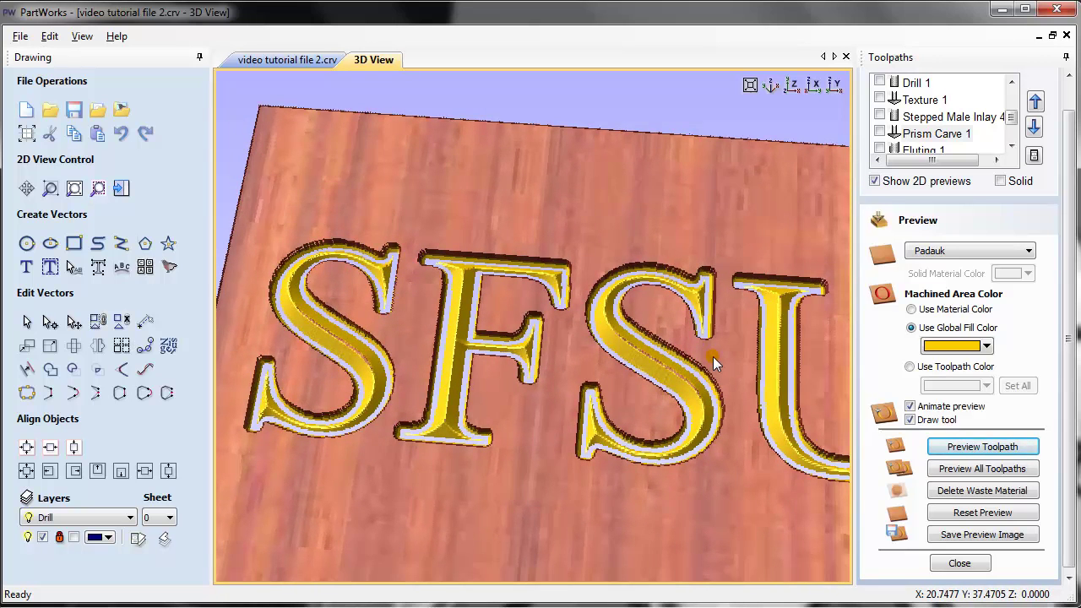
{"action": "scroll", "coordinate": [715, 359], "scroll_direction": "down", "scroll_amount": 2}
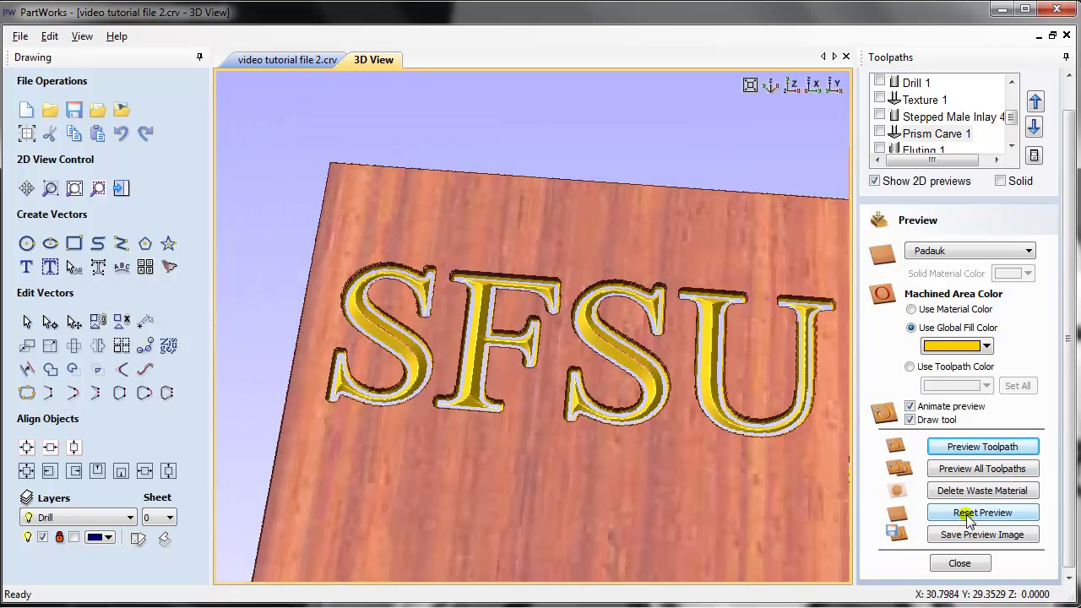
- Reset the preview, view the blank material from above, and return to the 2D drawing
{"action": "left_click", "coordinate": [969, 564]}
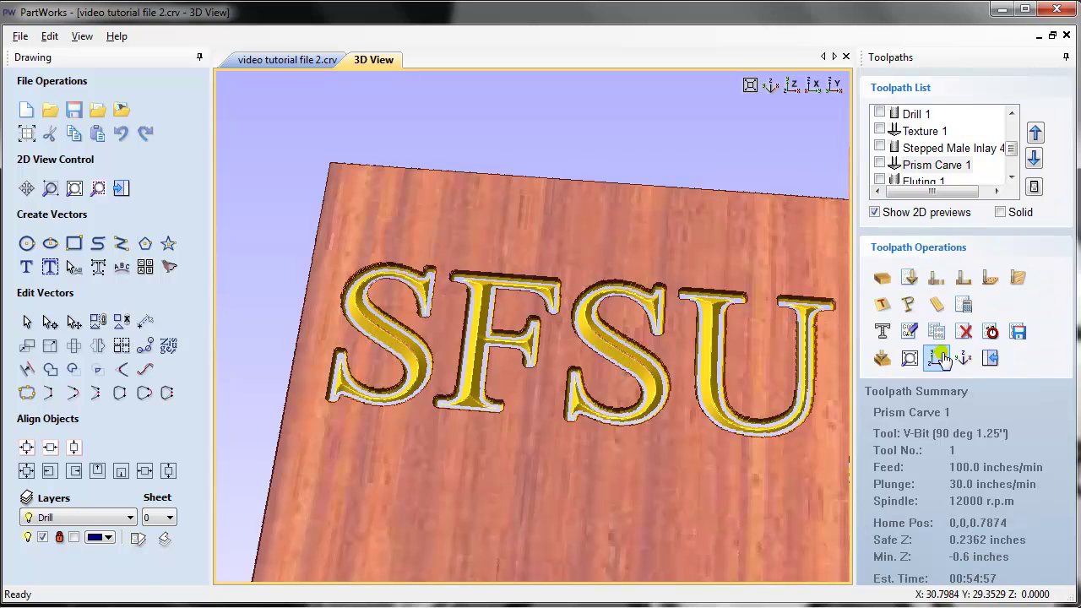
{"action": "left_click", "coordinate": [882, 358]}
{"action": "left_click", "coordinate": [791, 85]}
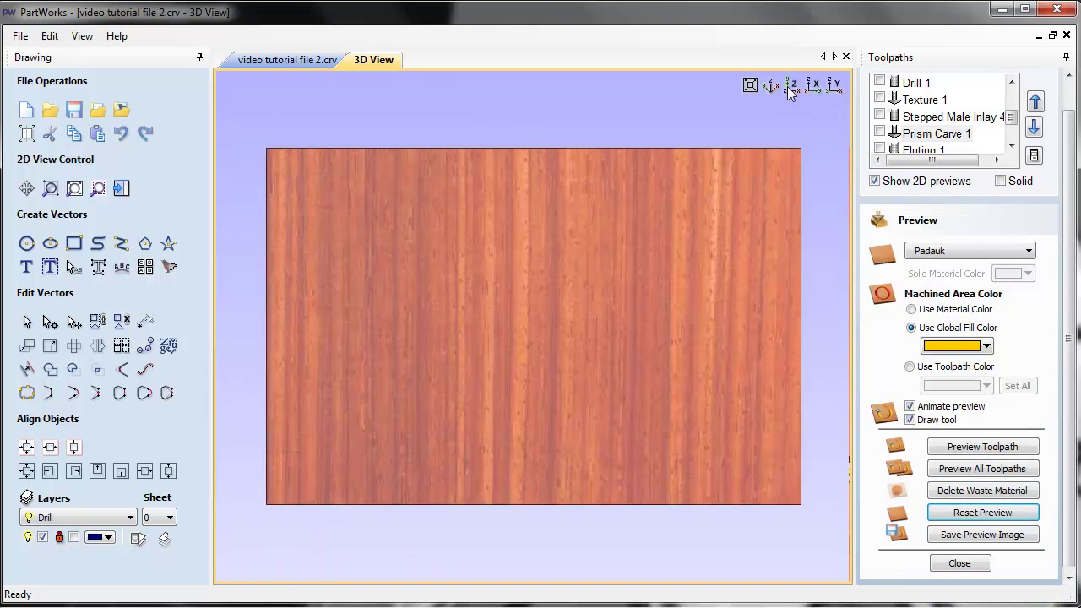
{"action": "left_click", "coordinate": [312, 62]}
{"action": "left_click", "coordinate": [959, 563]}
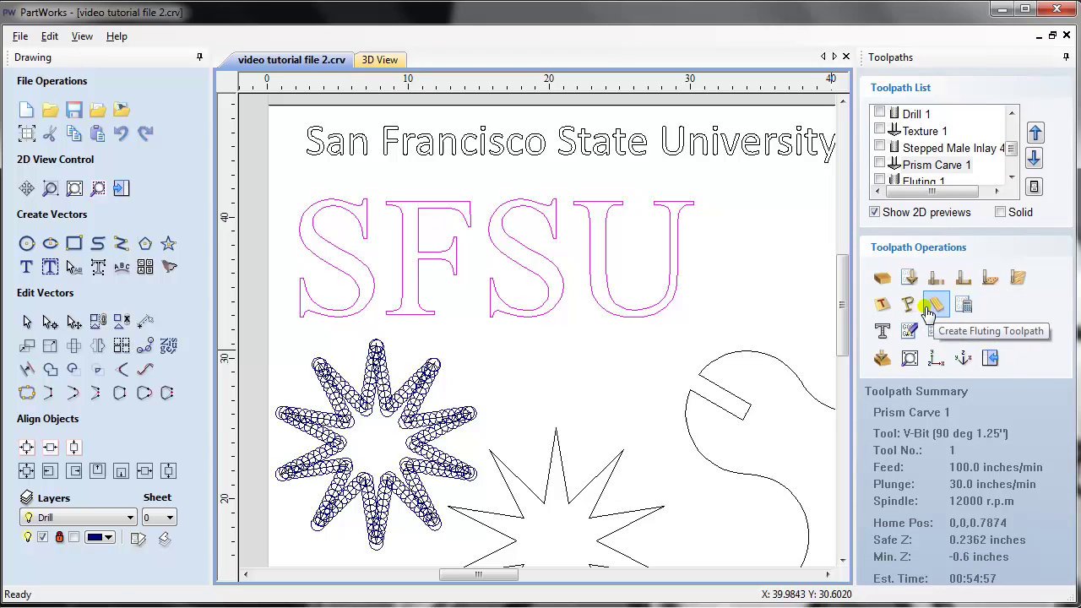
- Deselect the lettering and show the Fluting 1 and Fluting 2 toolpaths on the leaf curves in the 2D drawing
{"action": "left_click", "coordinate": [651, 379]}
{"action": "scroll", "coordinate": [654, 379], "scroll_direction": "down", "scroll_amount": 2}
{"action": "right_click", "coordinate": [670, 432]}
{"action": "left_click_drag", "start_coordinate": [844, 341], "coordinate": [842, 392]}
{"action": "scroll", "coordinate": [405, 454], "scroll_direction": "up", "scroll_amount": 2}
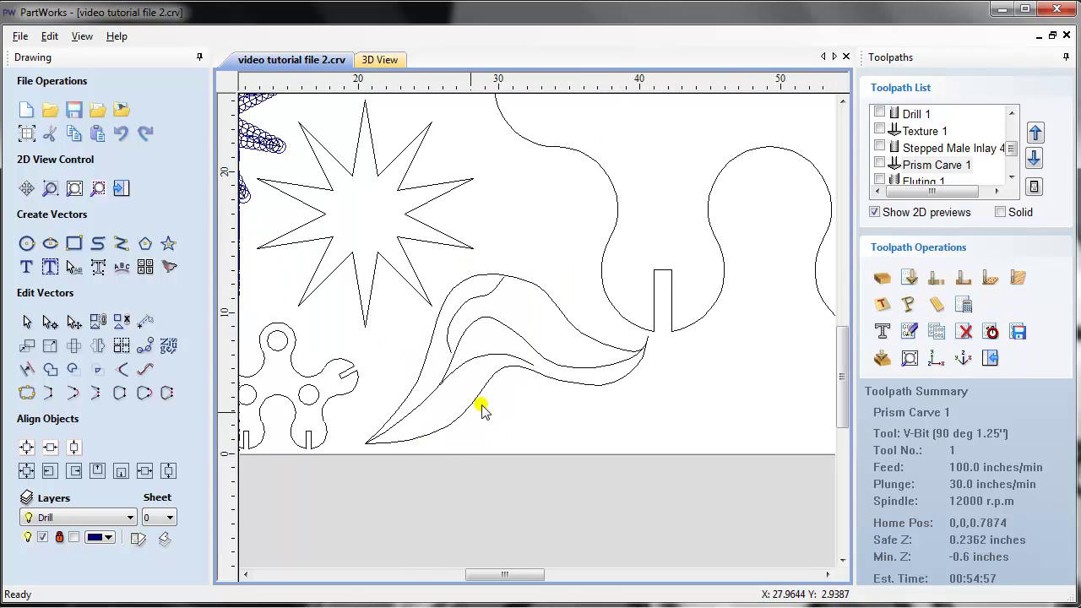
{"action": "scroll", "coordinate": [883, 151], "scroll_direction": "down", "scroll_amount": 1}
{"action": "left_click", "coordinate": [880, 148]}
{"action": "left_click", "coordinate": [880, 164]}
{"action": "scroll", "coordinate": [458, 422], "scroll_direction": "up", "scroll_amount": 1}
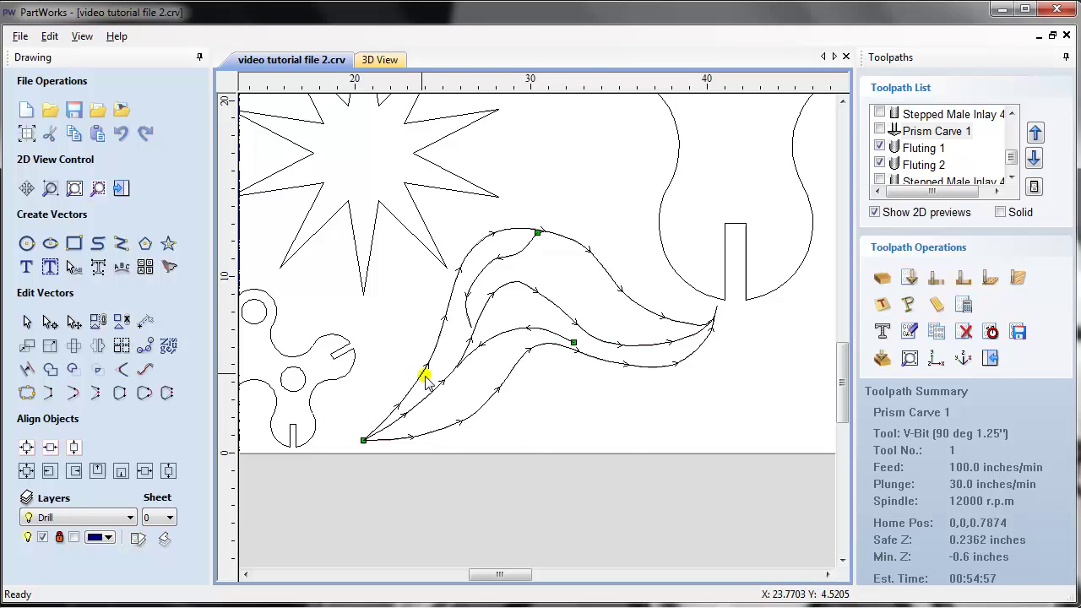
- Select the leaf's curves, review the Fluting 1 settings and recalculate the toolpath
{"action": "left_click", "coordinate": [446, 321]}
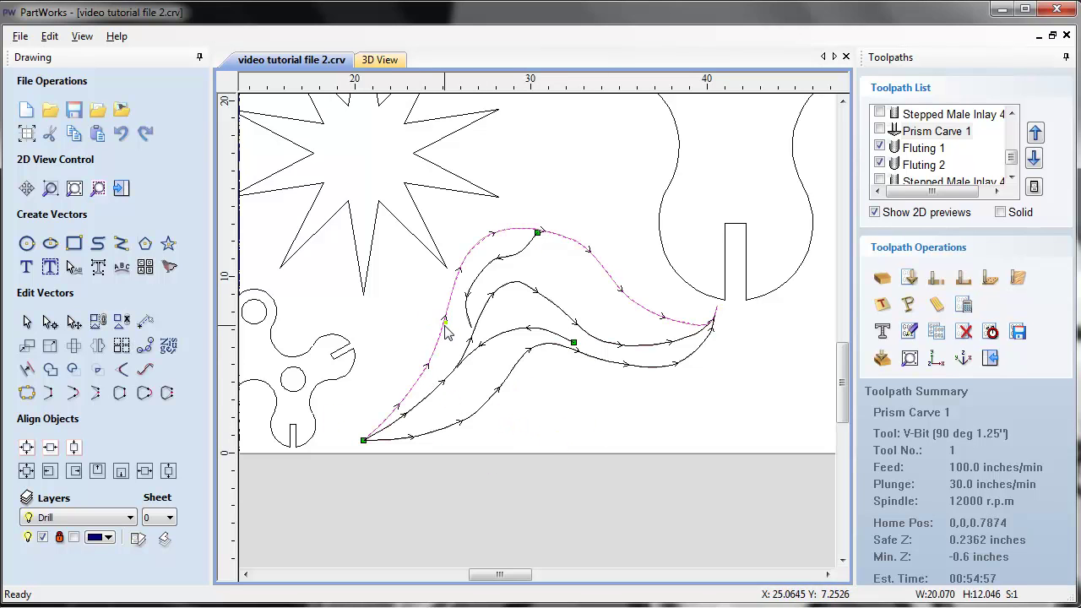
{"action": "left_click", "coordinate": [488, 270]}
{"action": "double_click", "coordinate": [923, 149]}
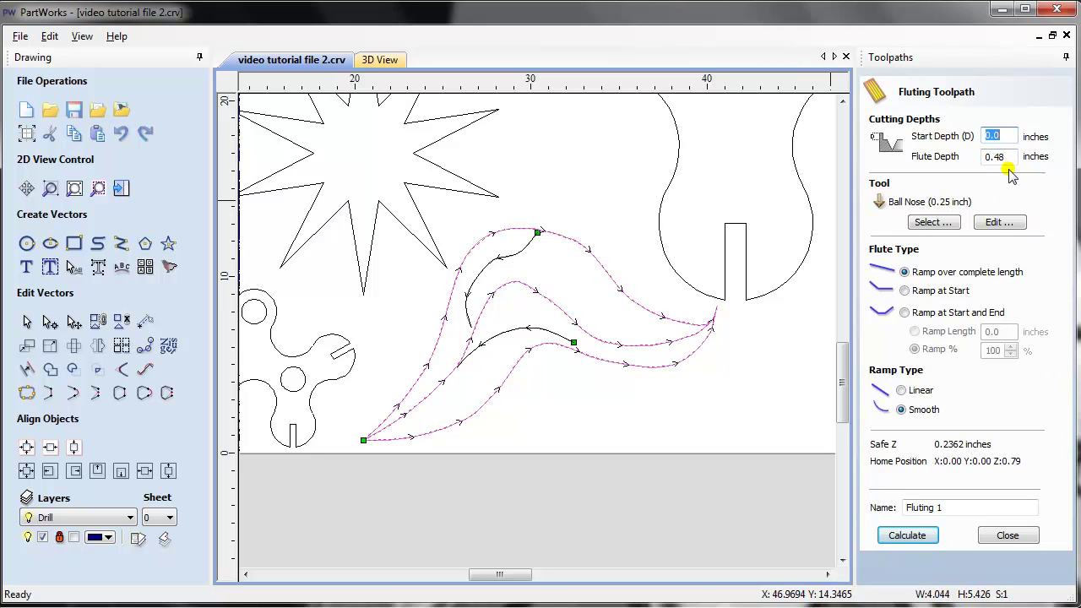
{"action": "key", "text": "Return"}
- Simulate the Fluting 1 toolpath and inspect the tapered grooves of the leaf up close
{"action": "left_click", "coordinate": [878, 358]}
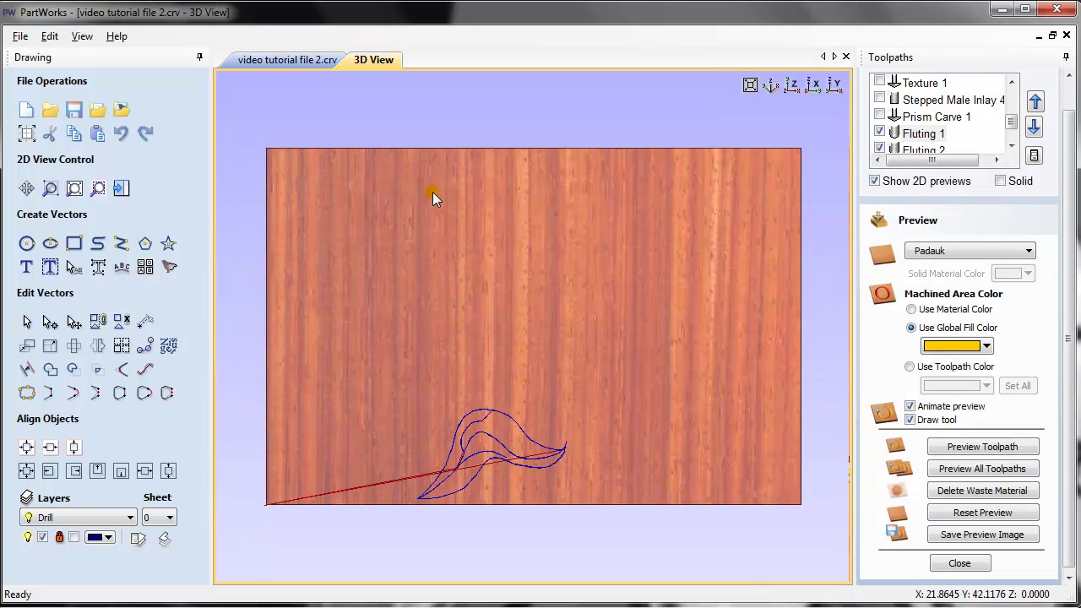
{"action": "left_click", "coordinate": [921, 137]}
{"action": "left_click", "coordinate": [957, 448]}
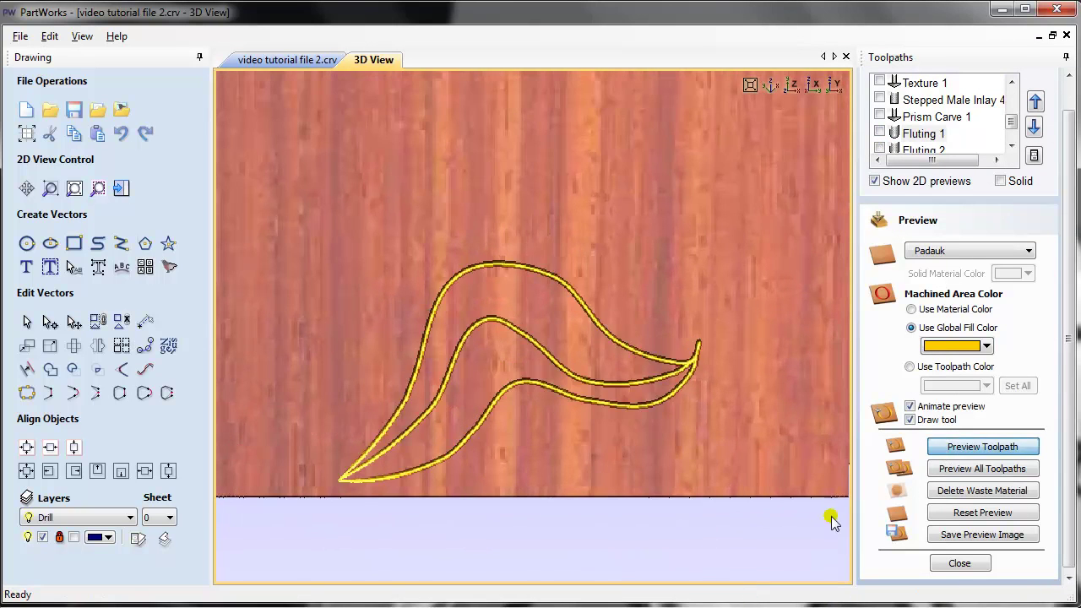
{"action": "scroll", "coordinate": [396, 455], "scroll_direction": "up", "scroll_amount": 2}
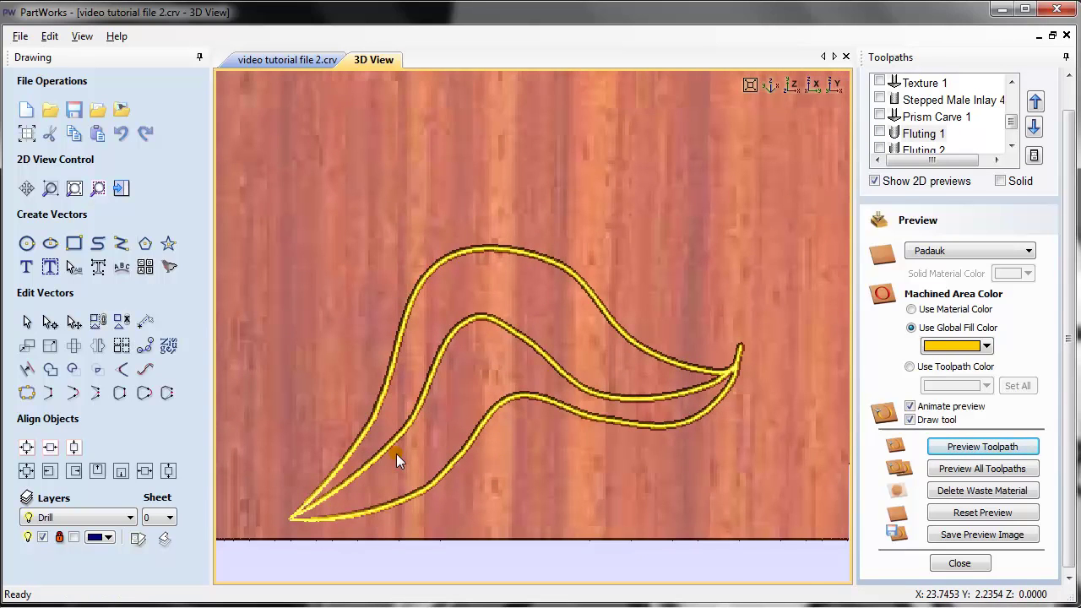
{"action": "middle_click_drag", "start_coordinate": [395, 441], "coordinate": [385, 402]}
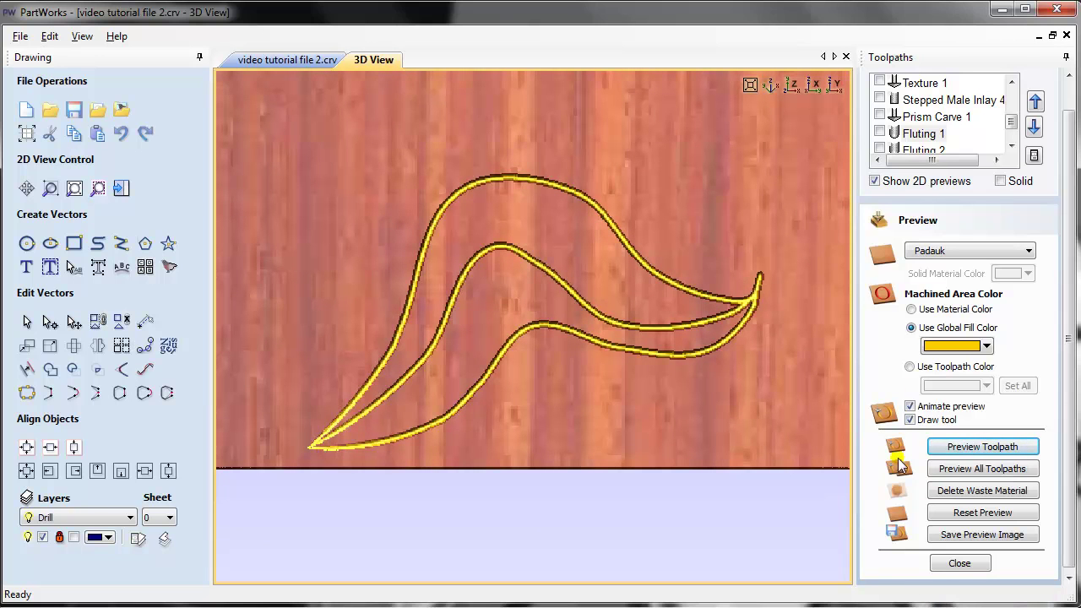
- Show the machined area in the material color, simulate Fluting 2 on the leaf and close the preview
{"action": "left_click", "coordinate": [910, 309]}
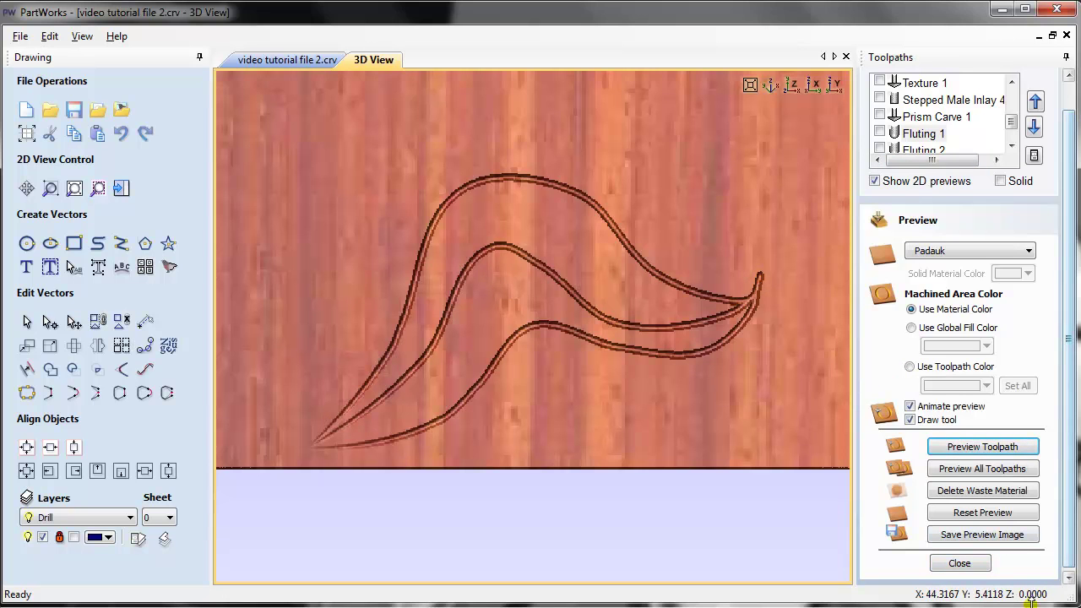
{"action": "left_click", "coordinate": [918, 150]}
{"action": "left_click", "coordinate": [977, 447]}
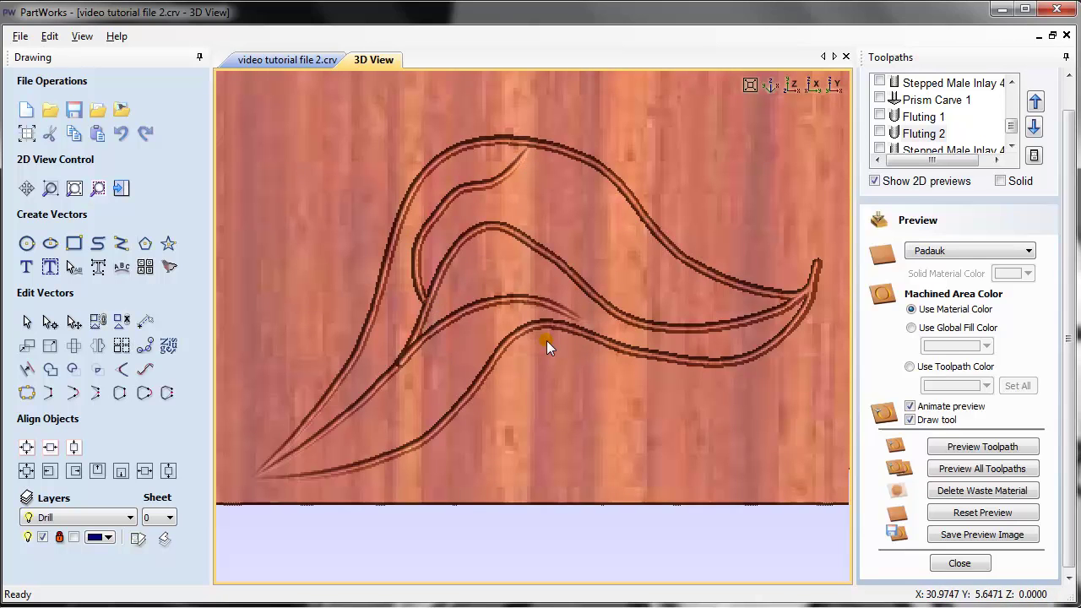
{"action": "left_click", "coordinate": [959, 563]}
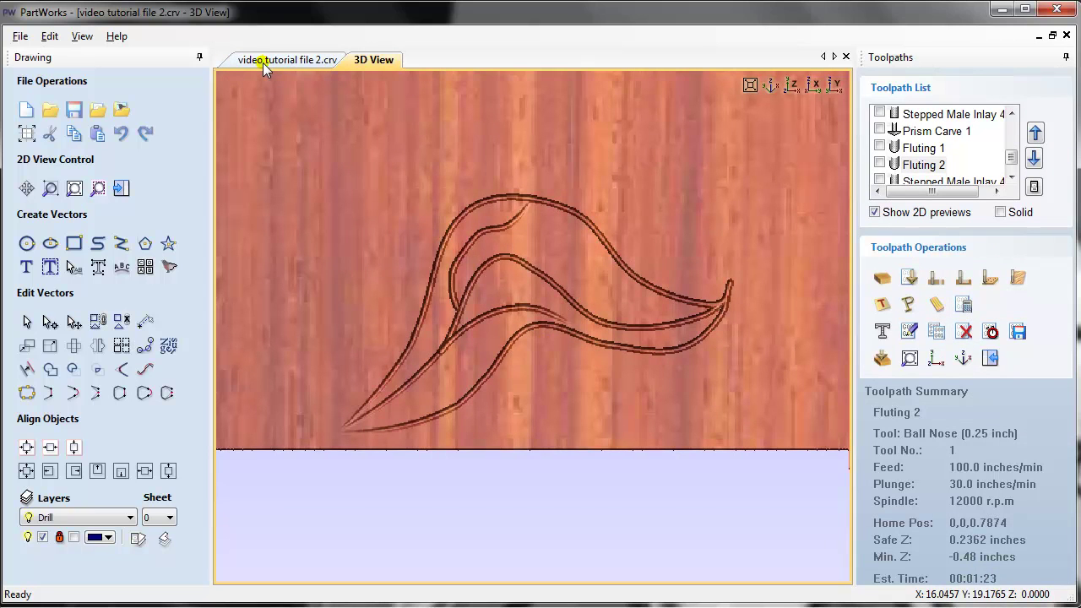
{"action": "scroll", "coordinate": [408, 217], "scroll_direction": "down", "scroll_amount": 5}
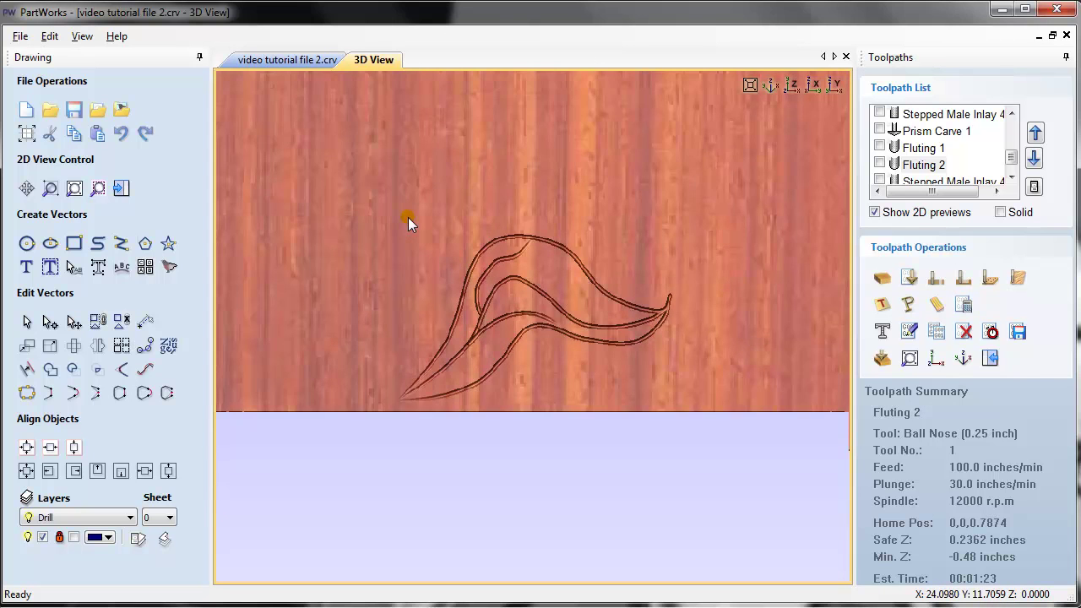
{"action": "scroll", "coordinate": [482, 191], "scroll_direction": "up", "scroll_amount": 4}
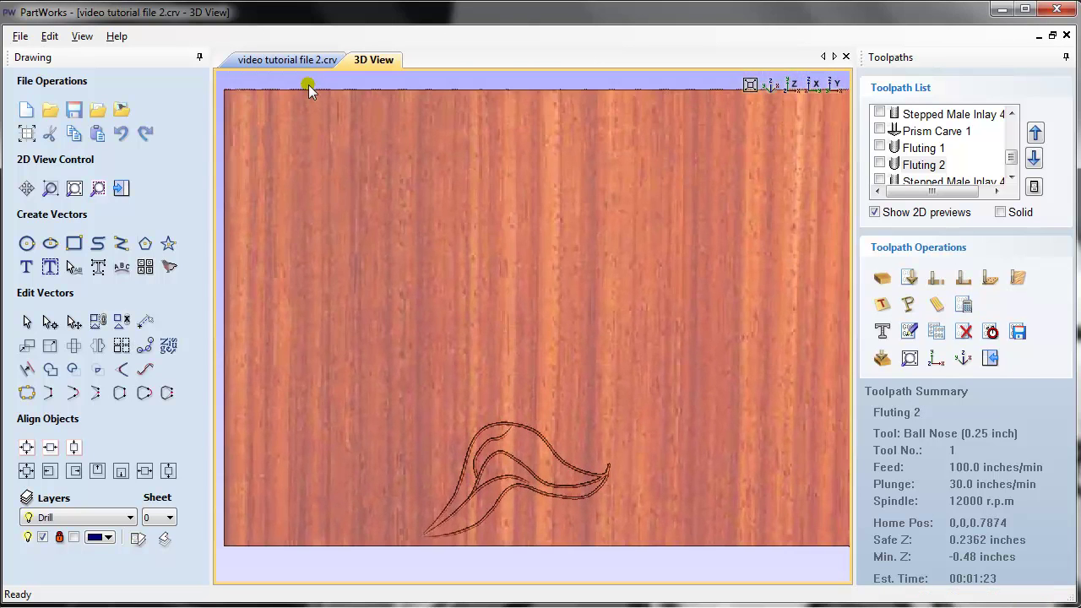